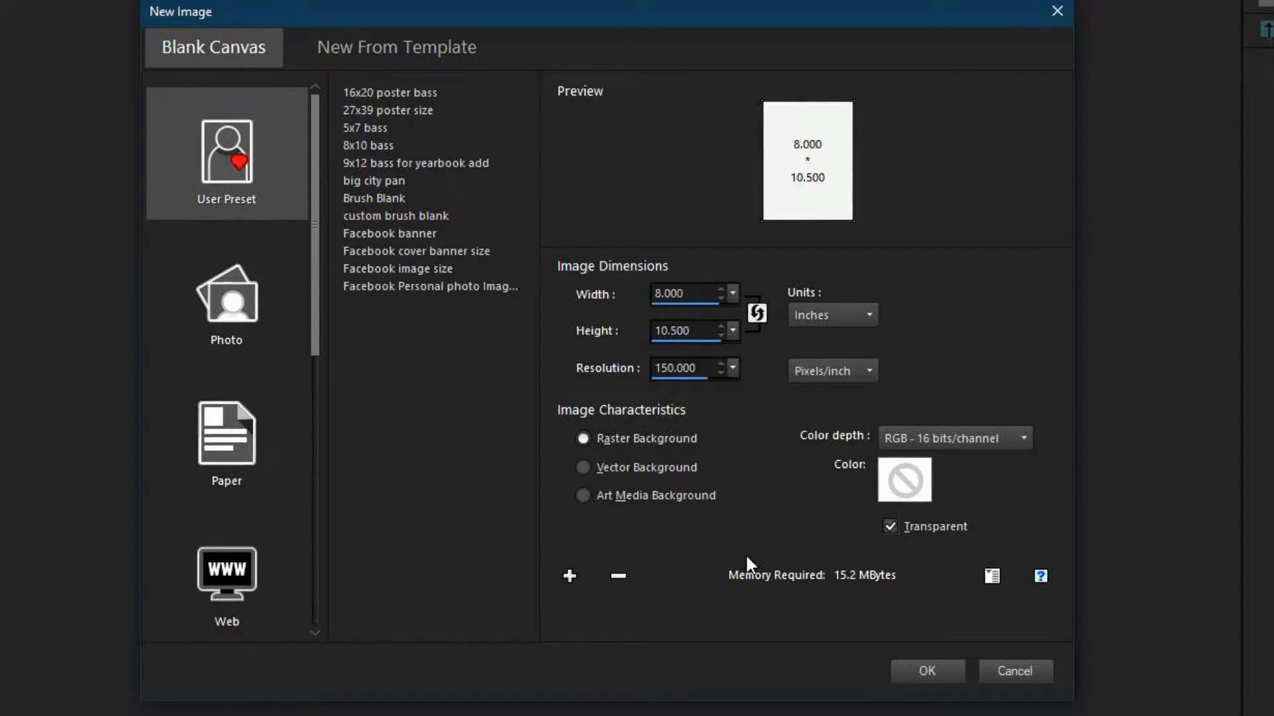
Save the 8 × 10.5 inch, 150 pixels/inch transparent canvas settings as preset Magazine Temp and create the image.
{"action": "left_click", "coordinate": [569, 577]}
{"action": "left_click", "coordinate": [786, 205]}
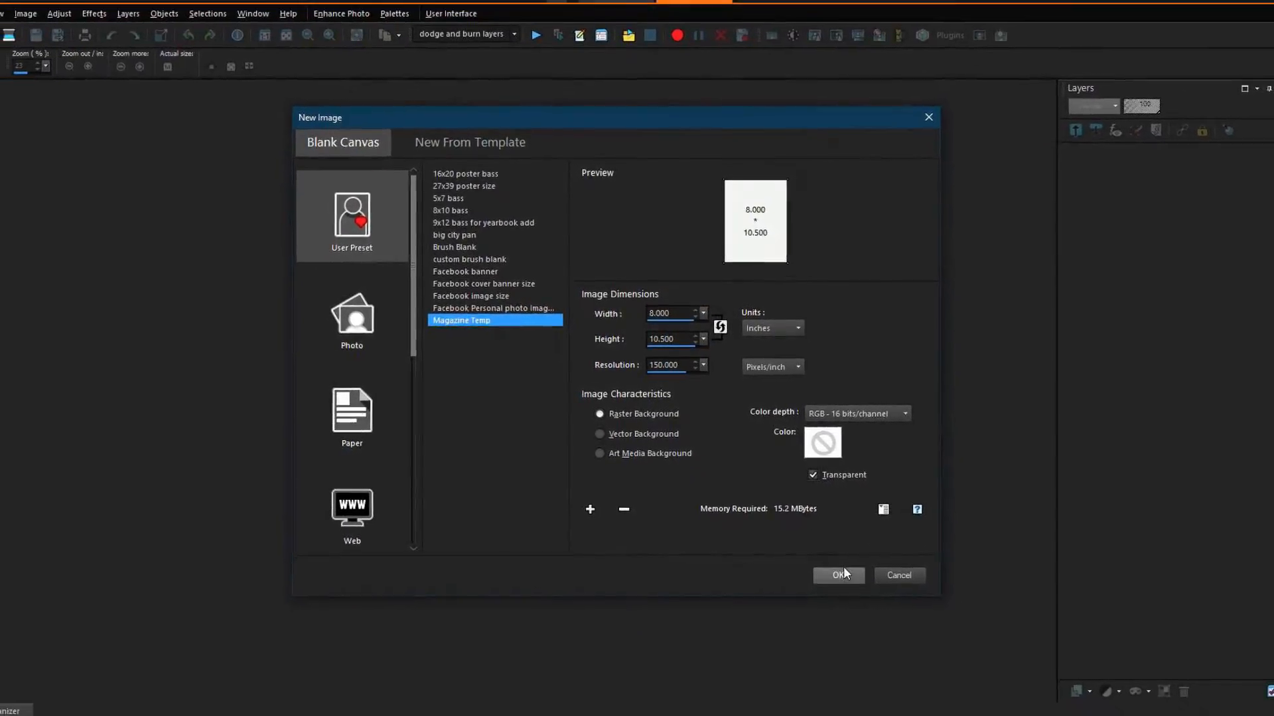
{"action": "left_click", "coordinate": [826, 563]}
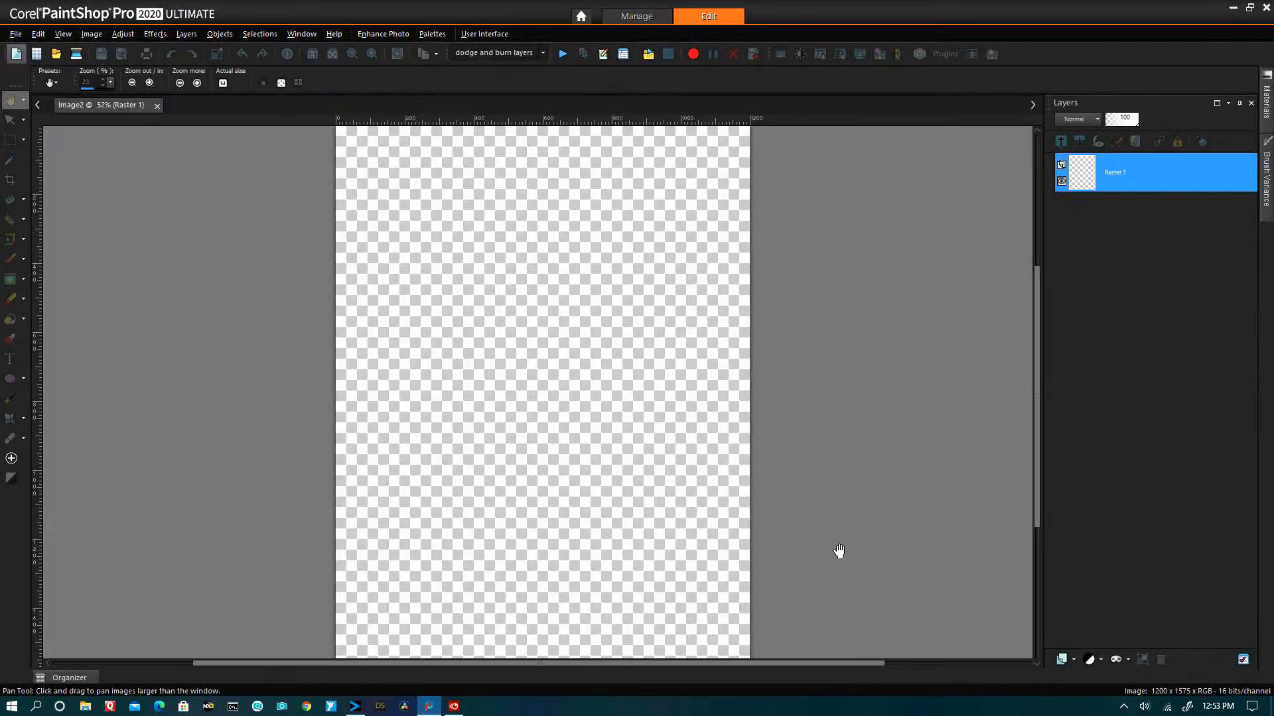
Rename the base layer "Place photo over this layer" and add a raster layer with default settings above it.
{"action": "left_click", "coordinate": [838, 459]}
{"action": "scroll", "coordinate": [838, 459], "scroll_direction": "down", "scroll_amount": 1}
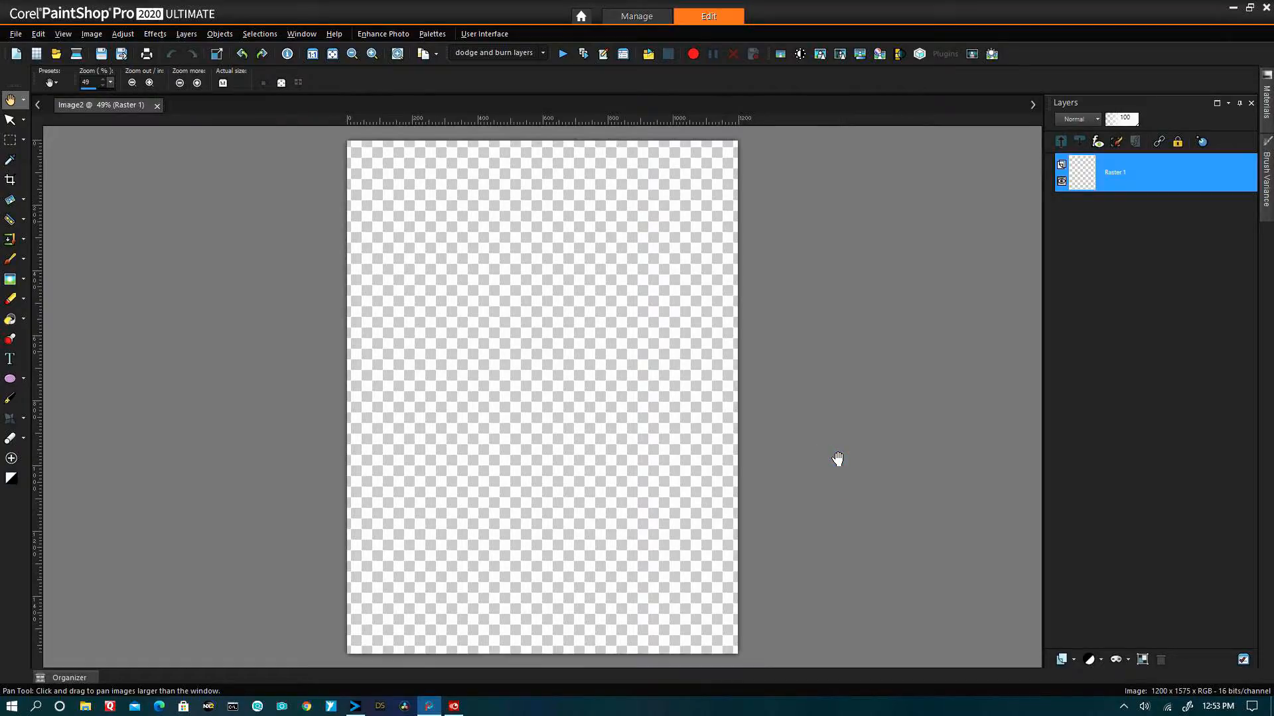
{"action": "scroll", "coordinate": [837, 459], "scroll_direction": "down", "scroll_amount": 3}
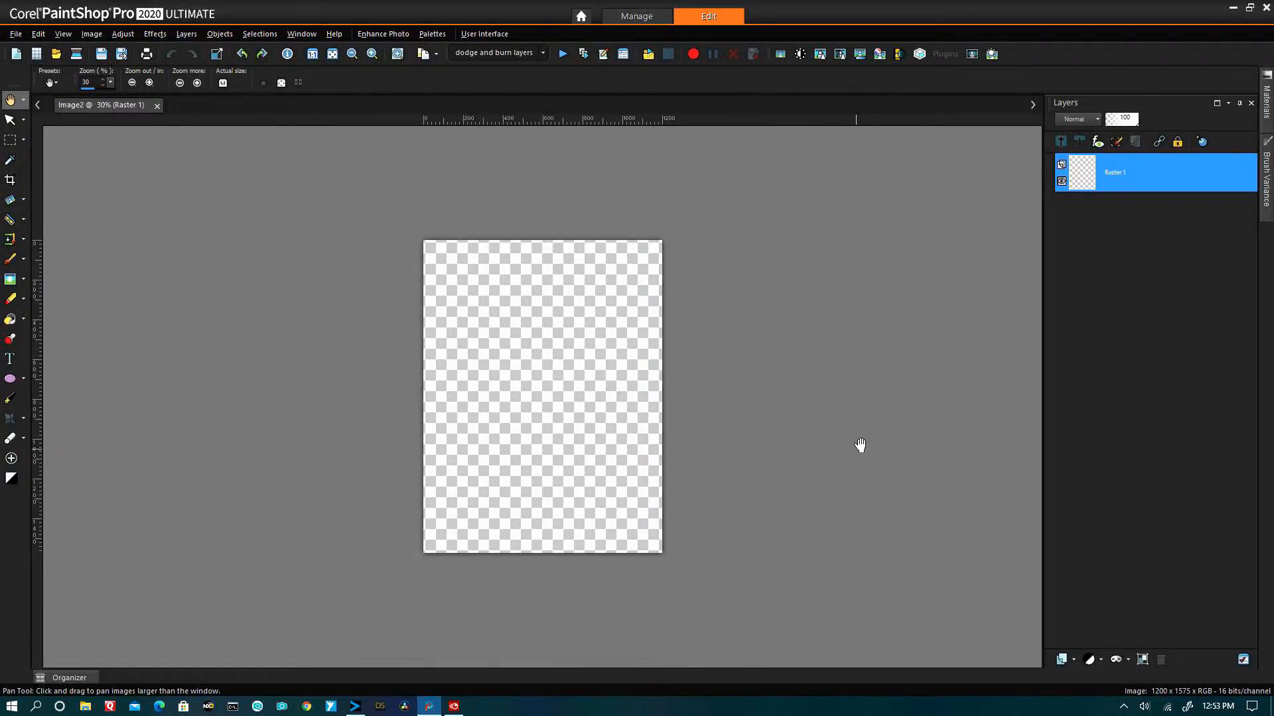
{"action": "left_click", "coordinate": [1115, 173]}
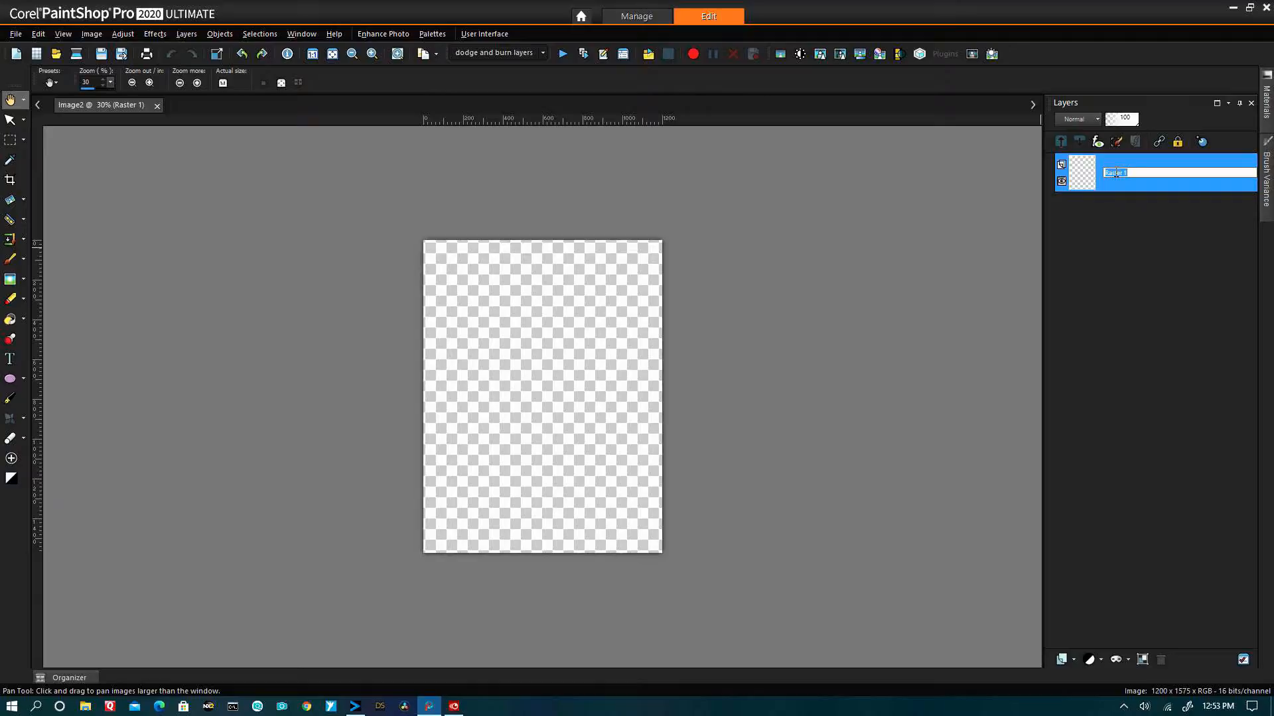
{"action": "type", "text": "Place photo over this layer"}
{"action": "key", "text": "Return"}
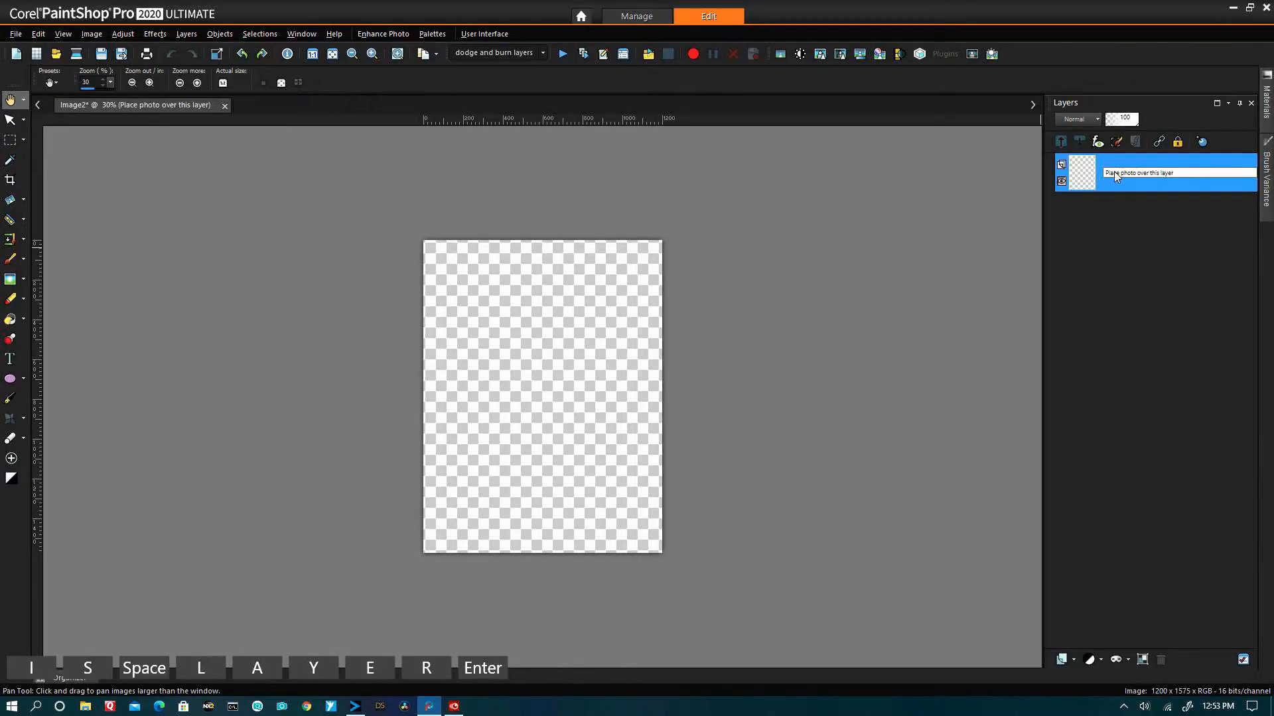
{"action": "left_click", "coordinate": [1062, 660]}
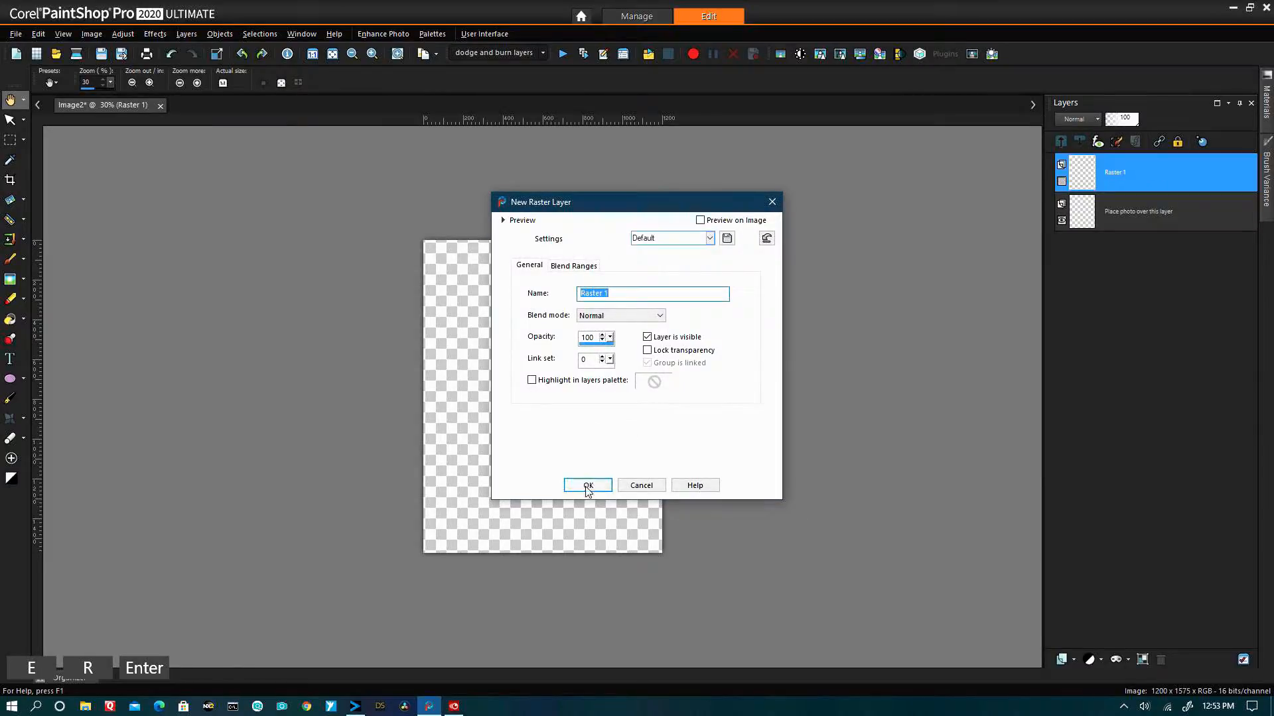
{"action": "left_click", "coordinate": [586, 485]}
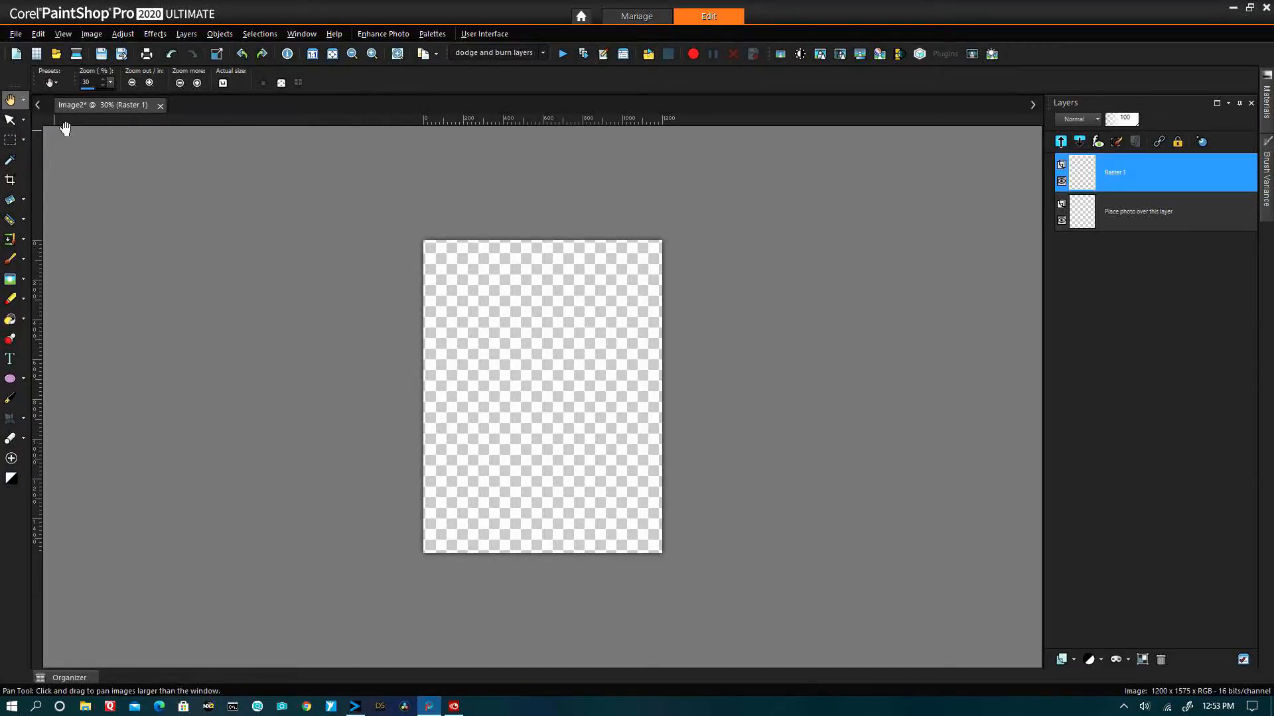
{"action": "left_click_drag", "start_coordinate": [37, 147], "coordinate": [432, 171]}
{"action": "scroll", "coordinate": [389, 184], "scroll_direction": "up", "scroll_amount": 3}
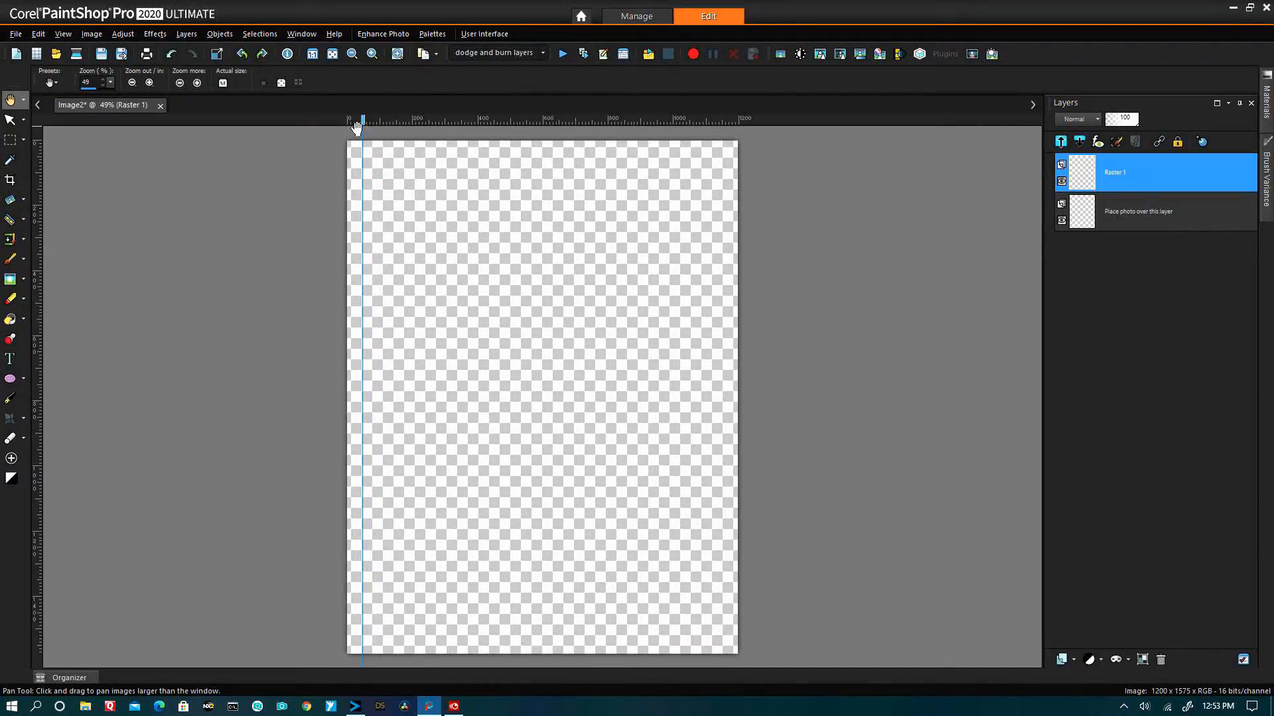
{"action": "mouse_move", "coordinate": [362, 115]}
{"action": "left_mouse_down"}
{"action": "mouse_move", "coordinate": [376, 114]}
{"action": "mouse_move", "coordinate": [360, 110]}
{"action": "left_mouse_up"}
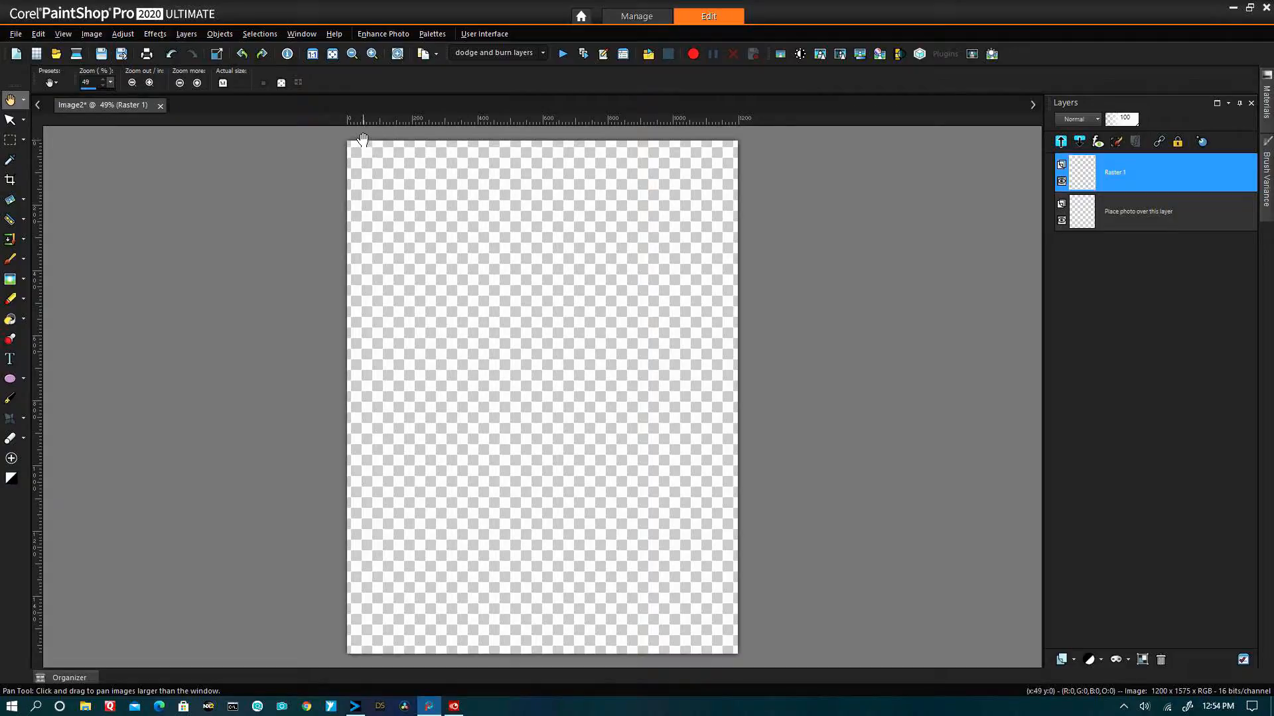
Place two vertical and two horizontal guides about 50 pixels inside the four canvas edges.
{"action": "left_click_drag", "start_coordinate": [35, 133], "coordinate": [363, 139]}
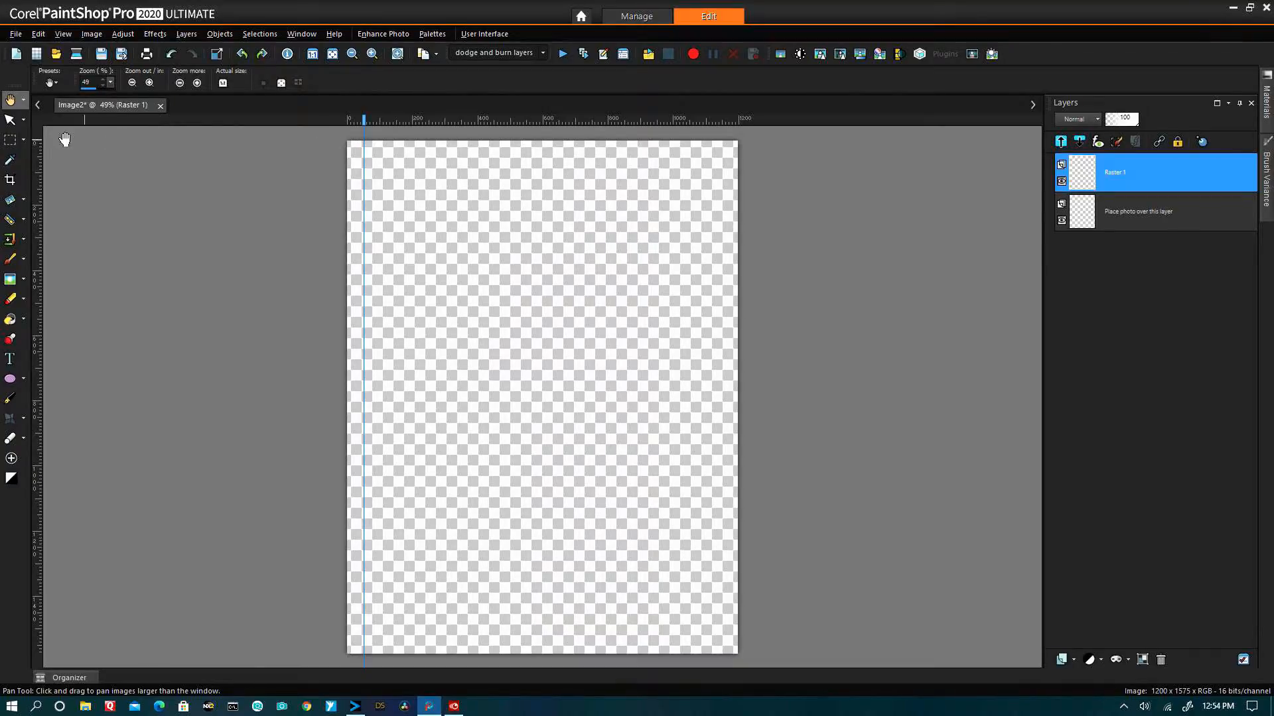
{"action": "left_click_drag", "start_coordinate": [38, 132], "coordinate": [722, 151]}
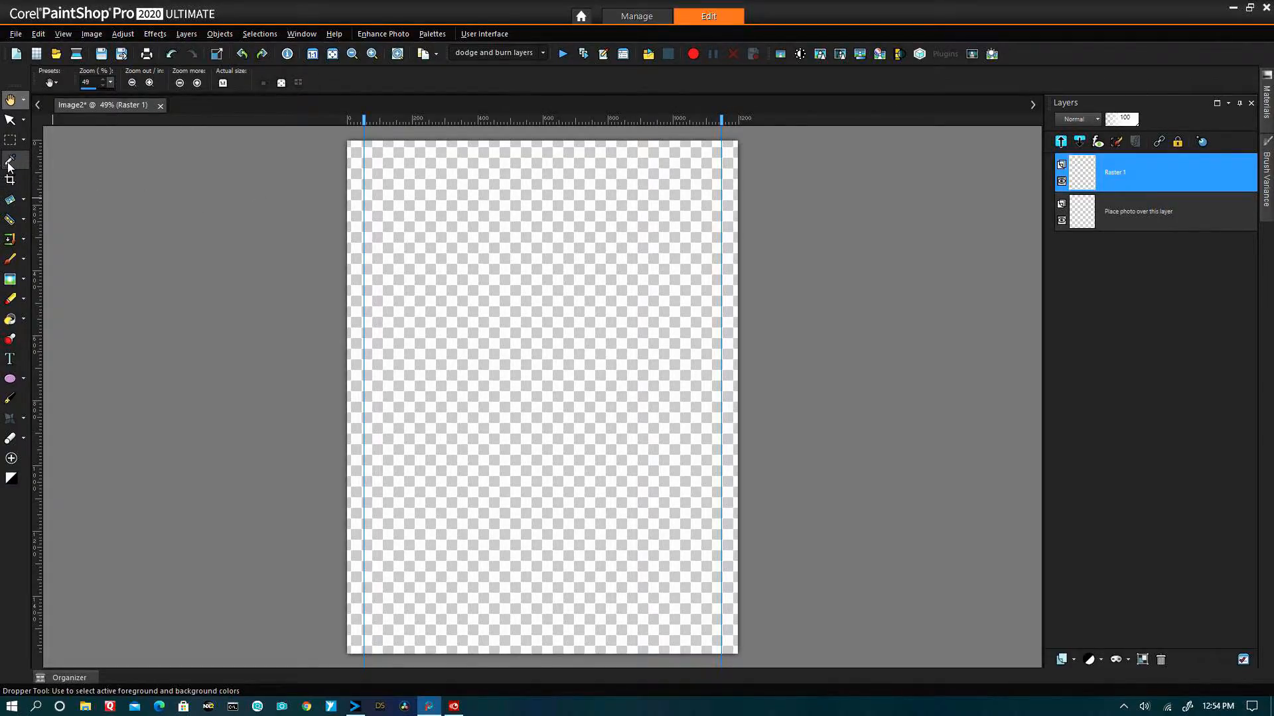
{"action": "left_click_drag", "start_coordinate": [197, 119], "coordinate": [194, 157]}
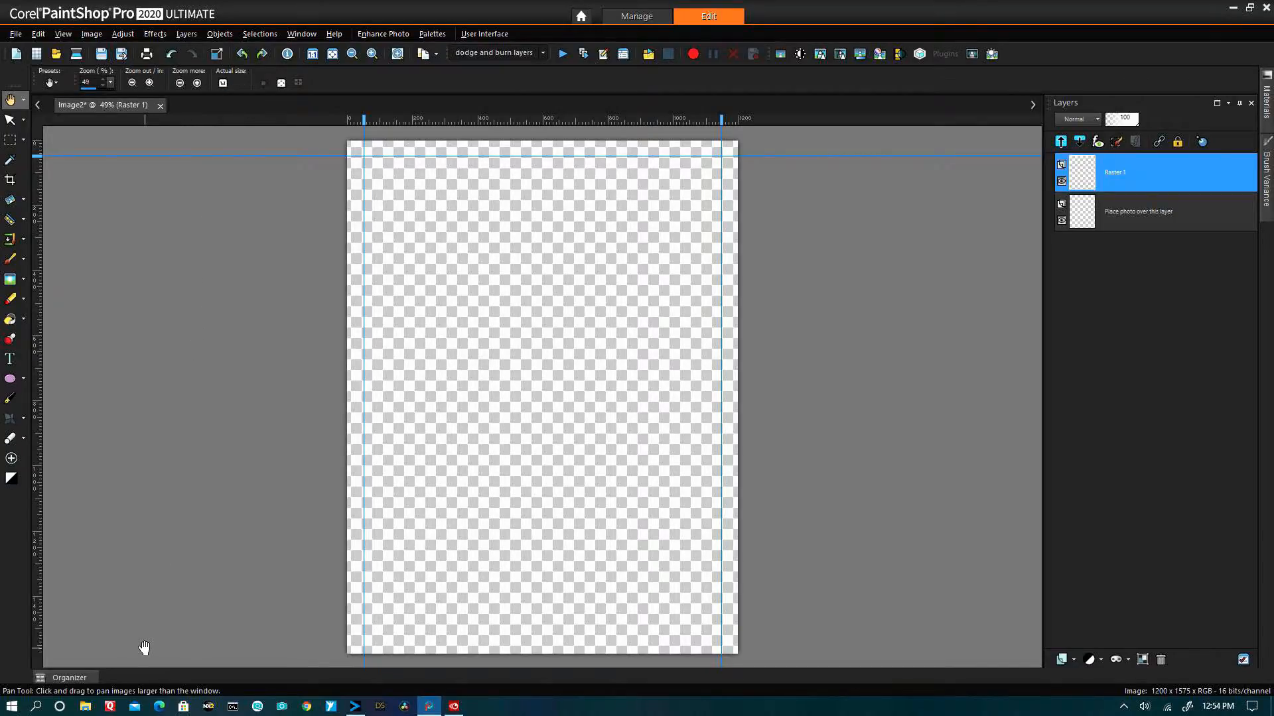
{"action": "left_click_drag", "start_coordinate": [145, 643], "coordinate": [98, 639]}
{"action": "left_click_drag", "start_coordinate": [99, 638], "coordinate": [98, 639]}
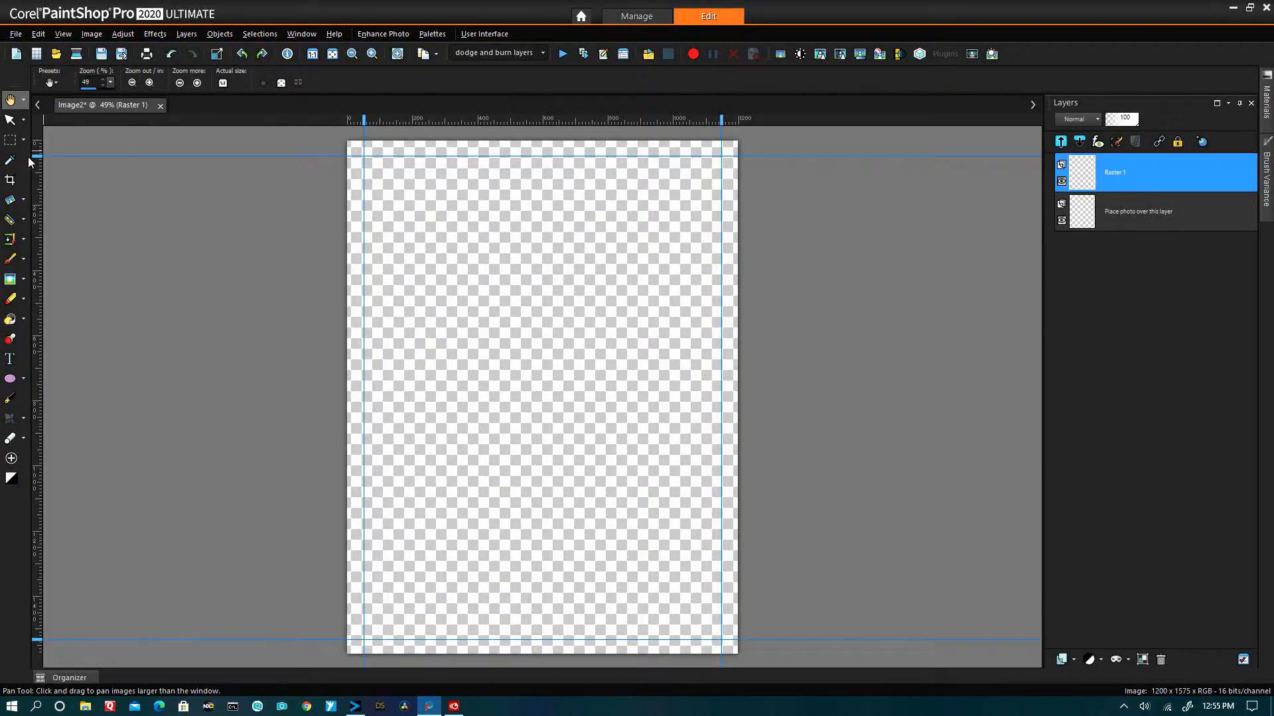
Make a rectangular selection of the area enclosed by the four guides and invert it to the outer border.
{"action": "left_click", "coordinate": [10, 140]}
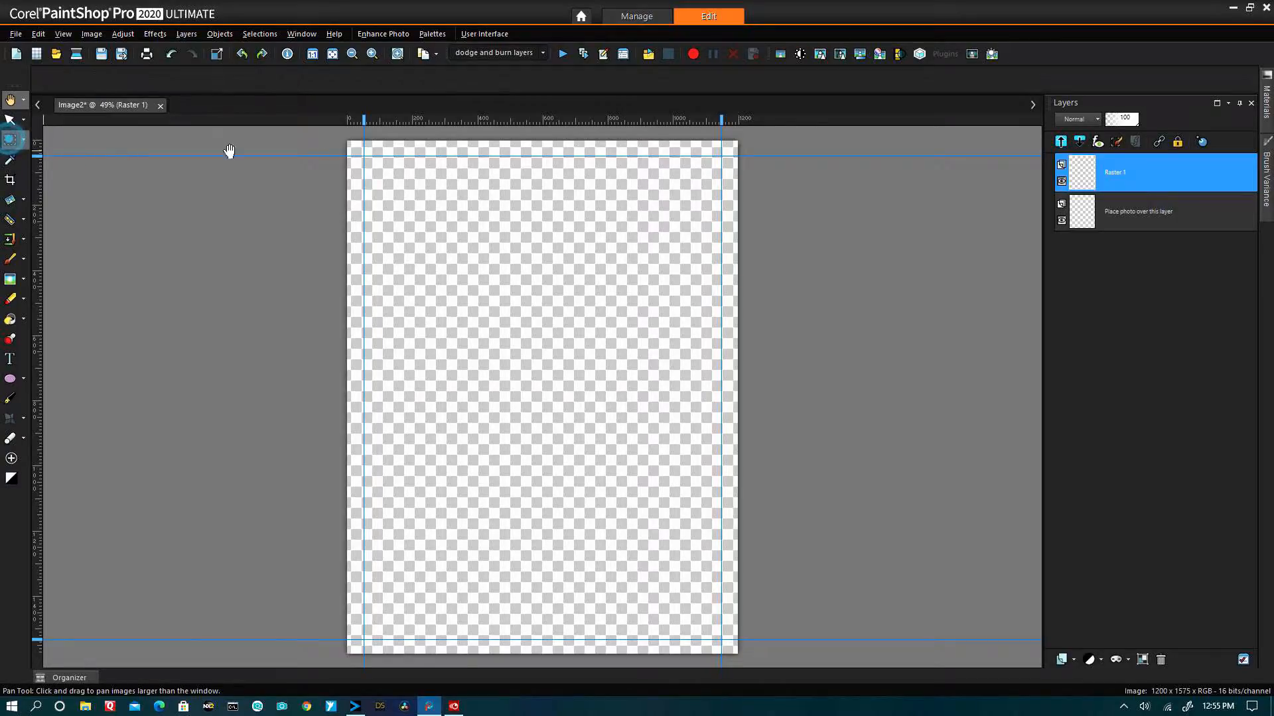
{"action": "left_click_drag", "start_coordinate": [364, 156], "coordinate": [730, 637]}
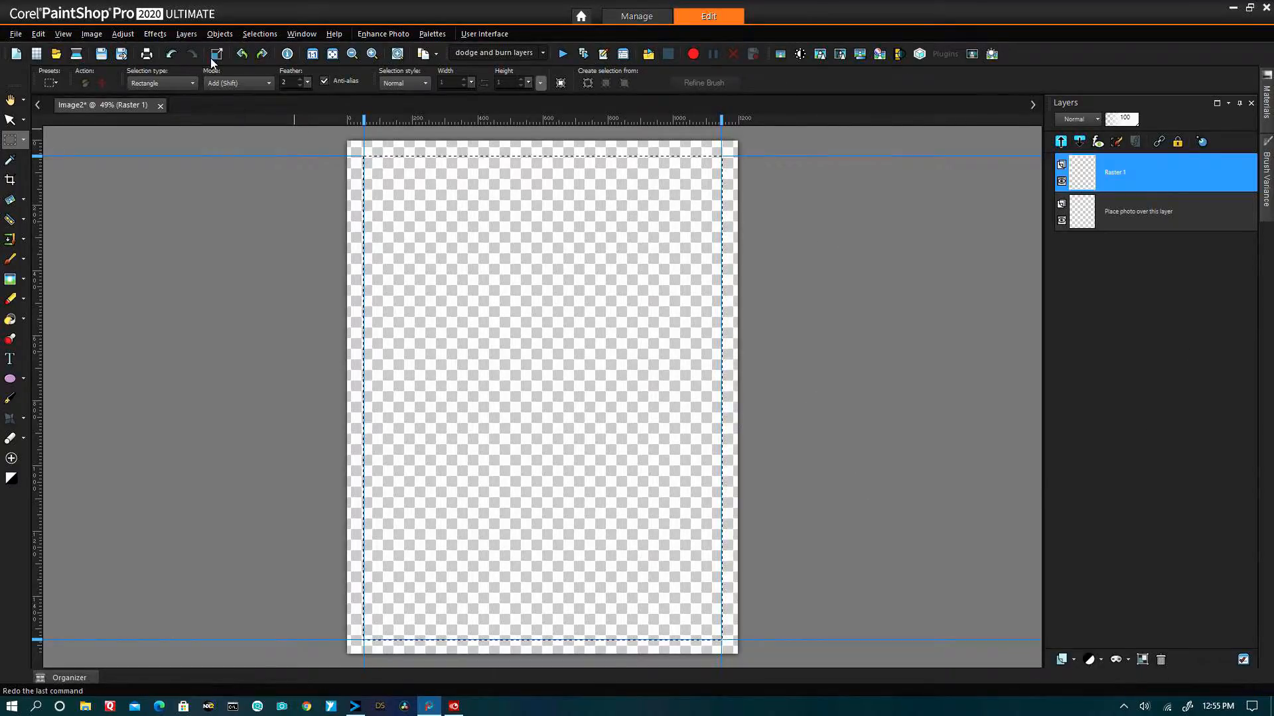
{"action": "left_click", "coordinate": [266, 34]}
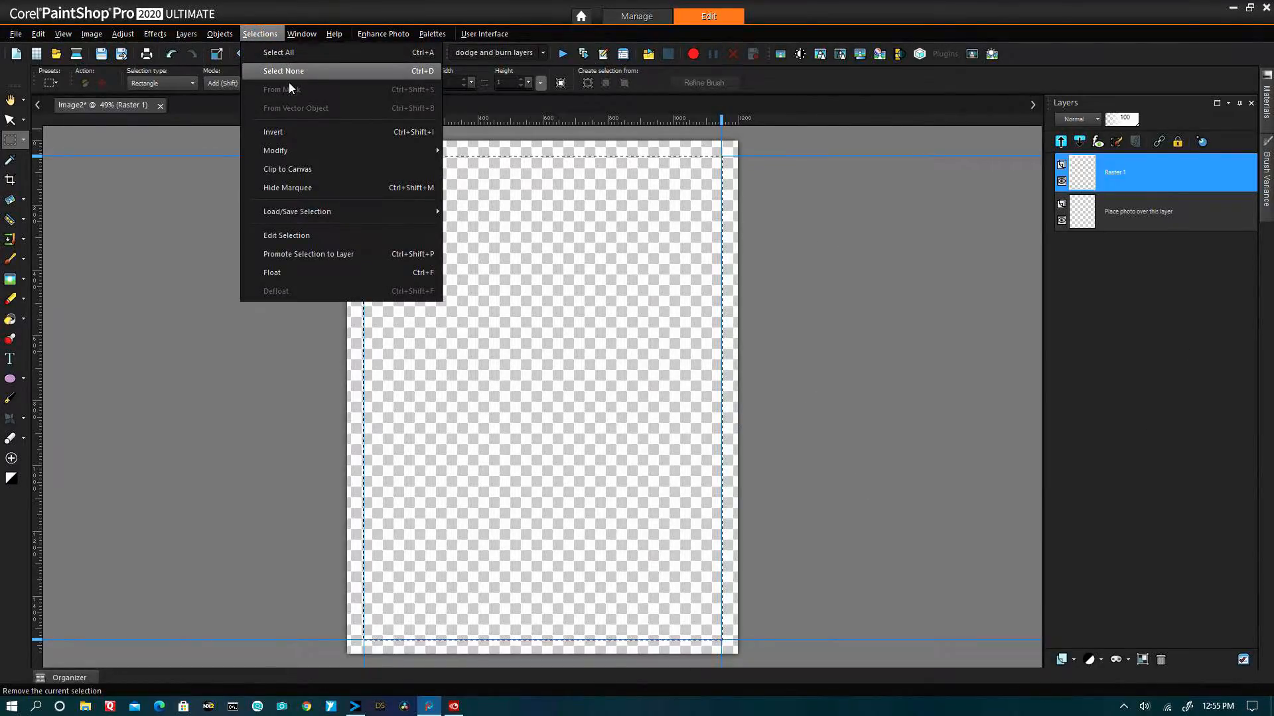
{"action": "left_click", "coordinate": [278, 133]}
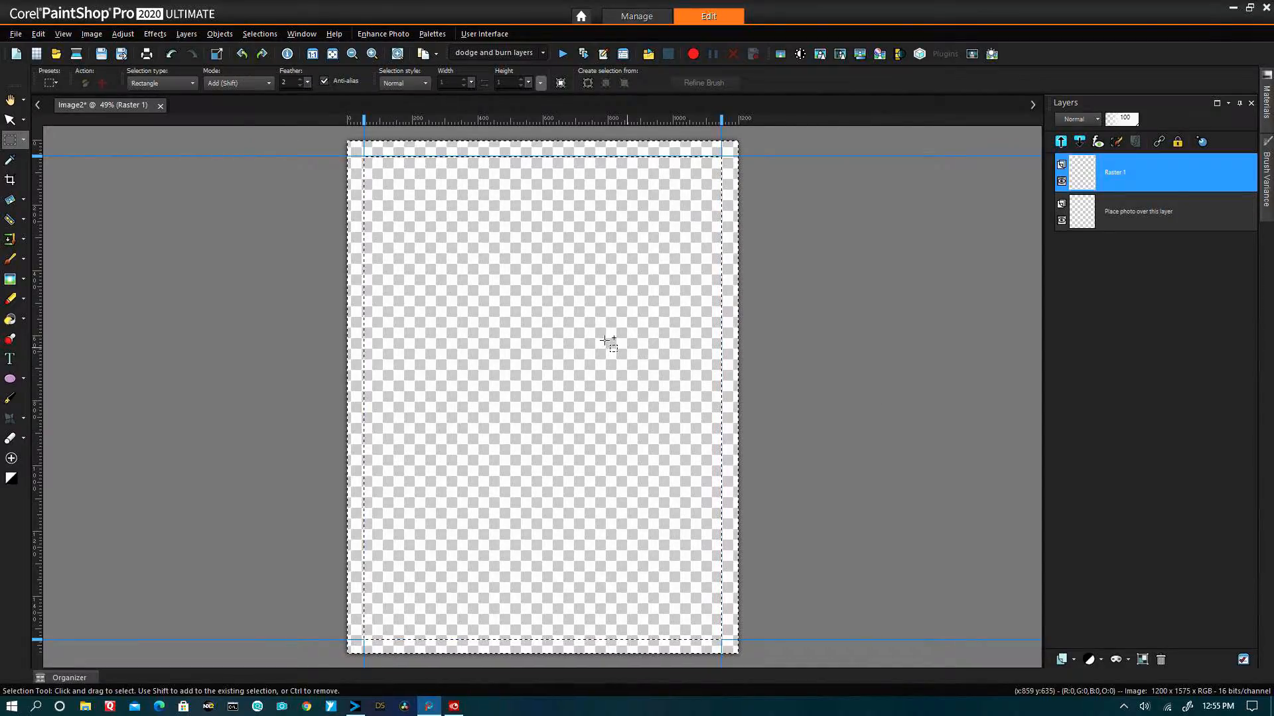
Flood-fill the selected outer border with red on the upper layer and clear the selection.
{"action": "left_click", "coordinate": [10, 319]}
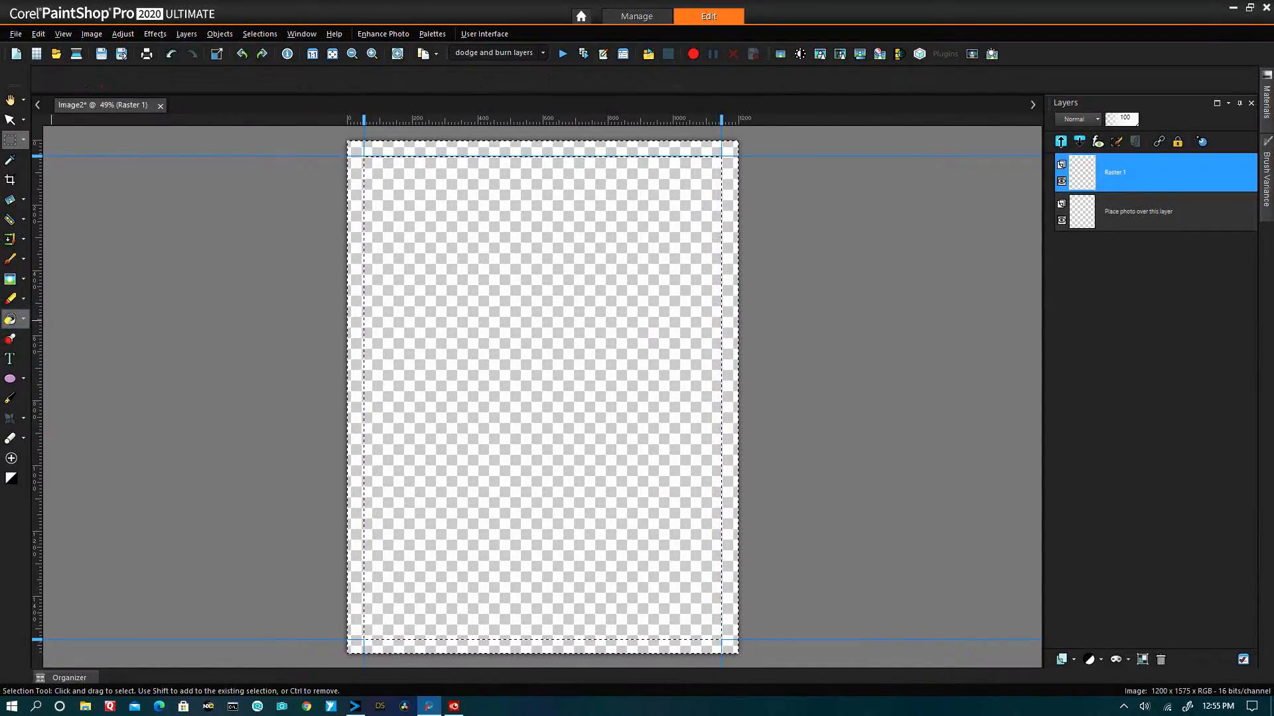
{"action": "left_click", "coordinate": [1271, 124]}
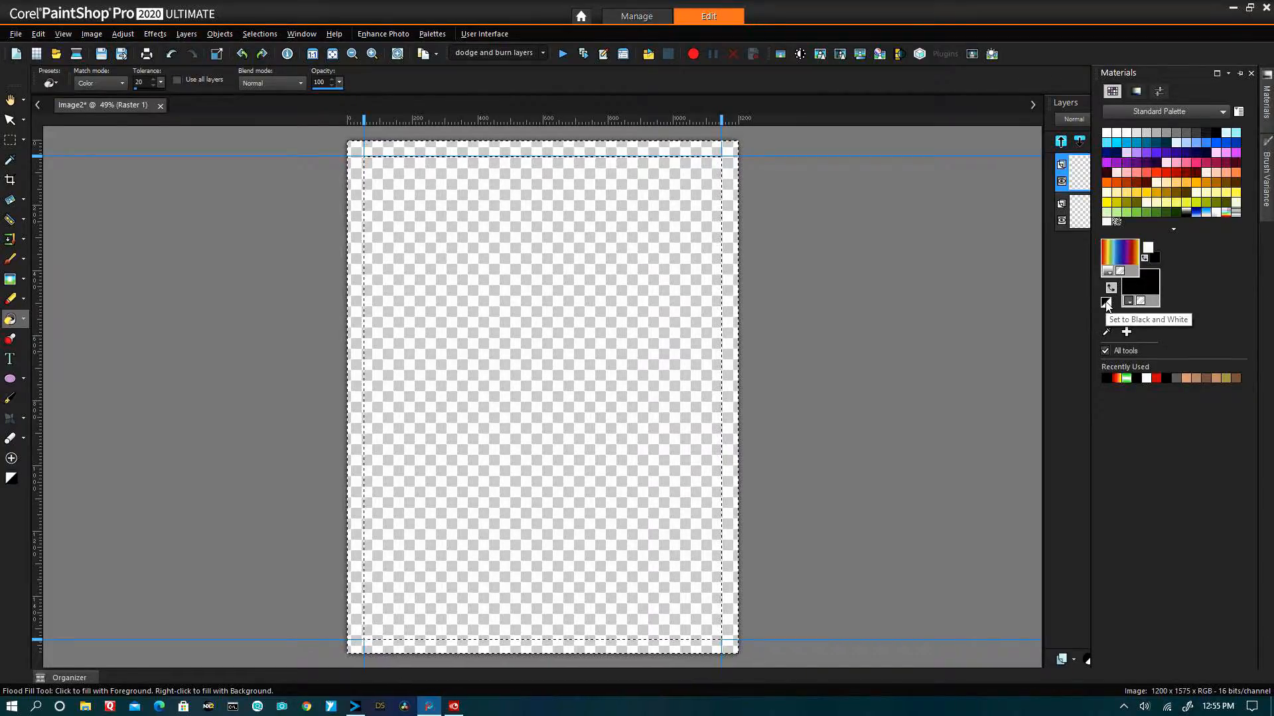
{"action": "left_click", "coordinate": [1166, 172]}
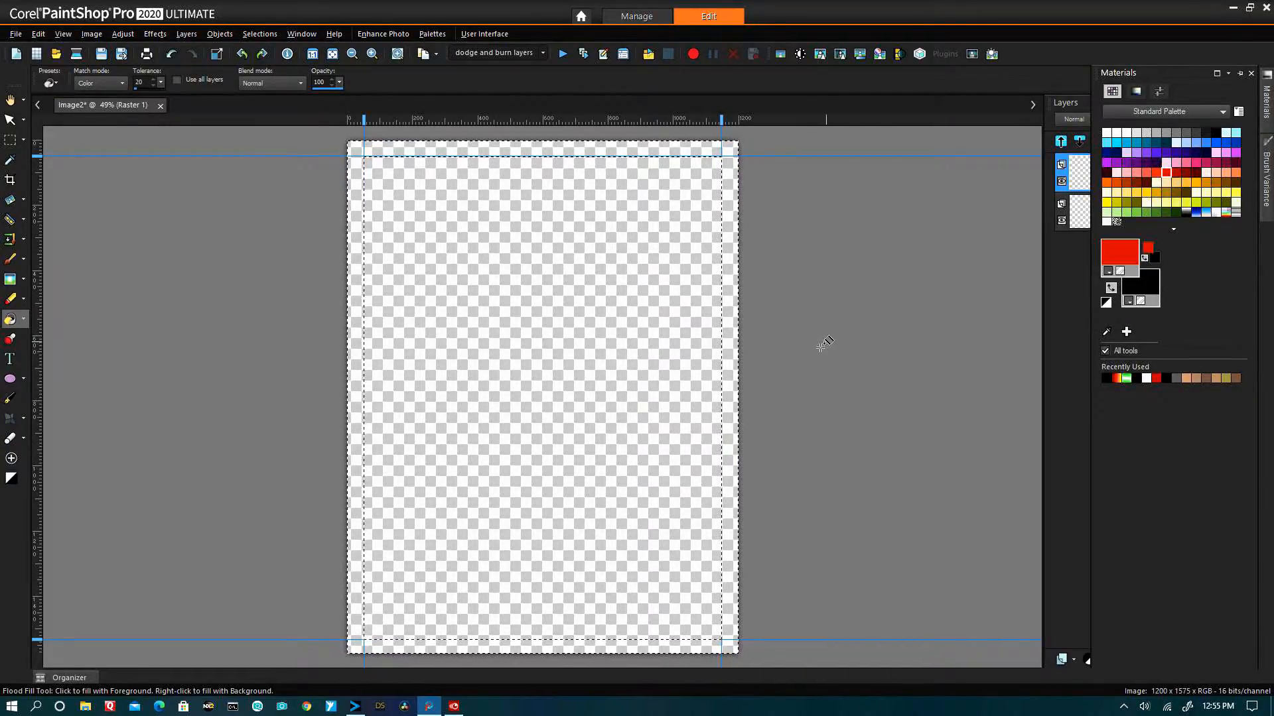
{"action": "left_click", "coordinate": [733, 381]}
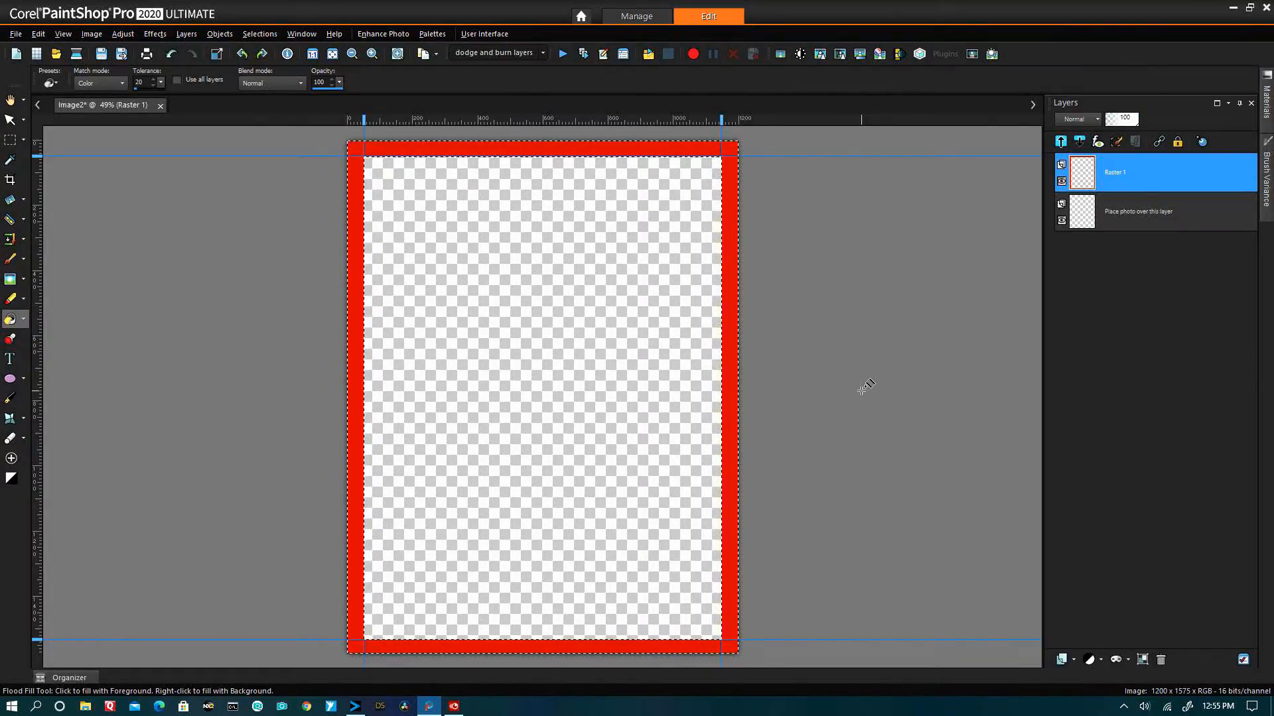
{"action": "key", "text": "ctrl+d"}
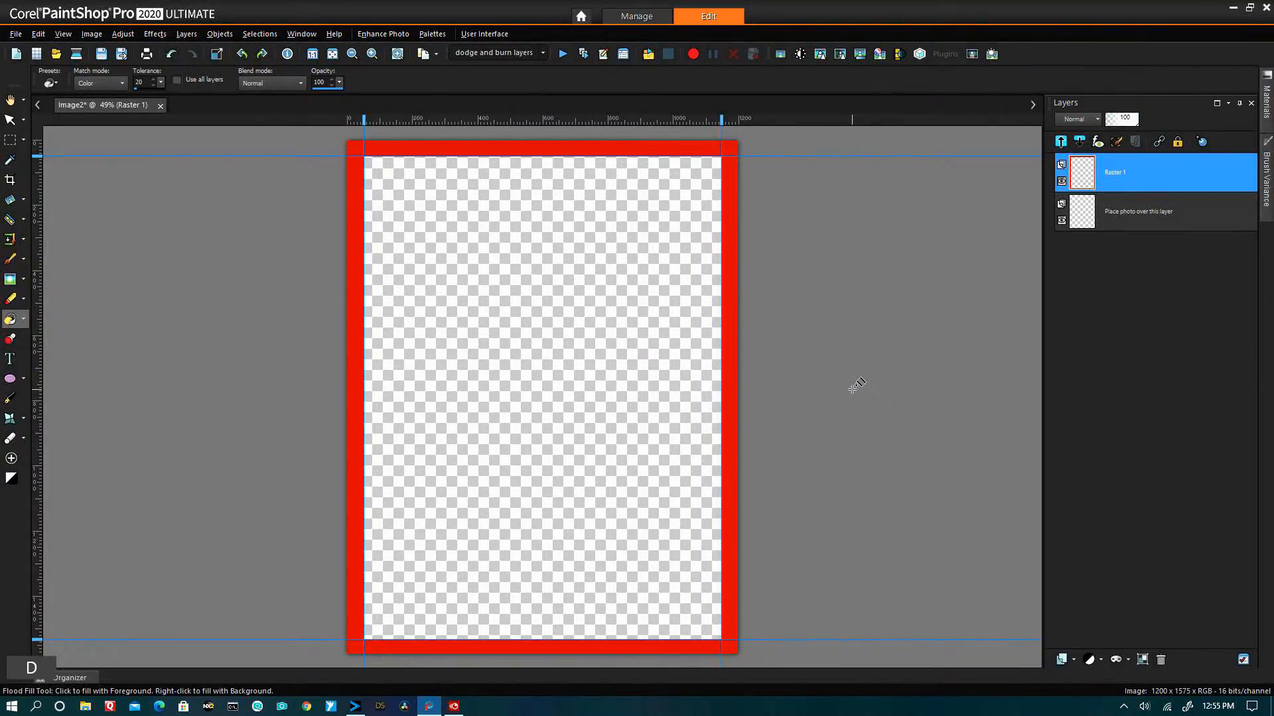
Add a raster layer with default settings directly above the "Place photo over this layer" layer.
{"action": "left_click", "coordinate": [1119, 210]}
{"action": "left_click", "coordinate": [1063, 661]}
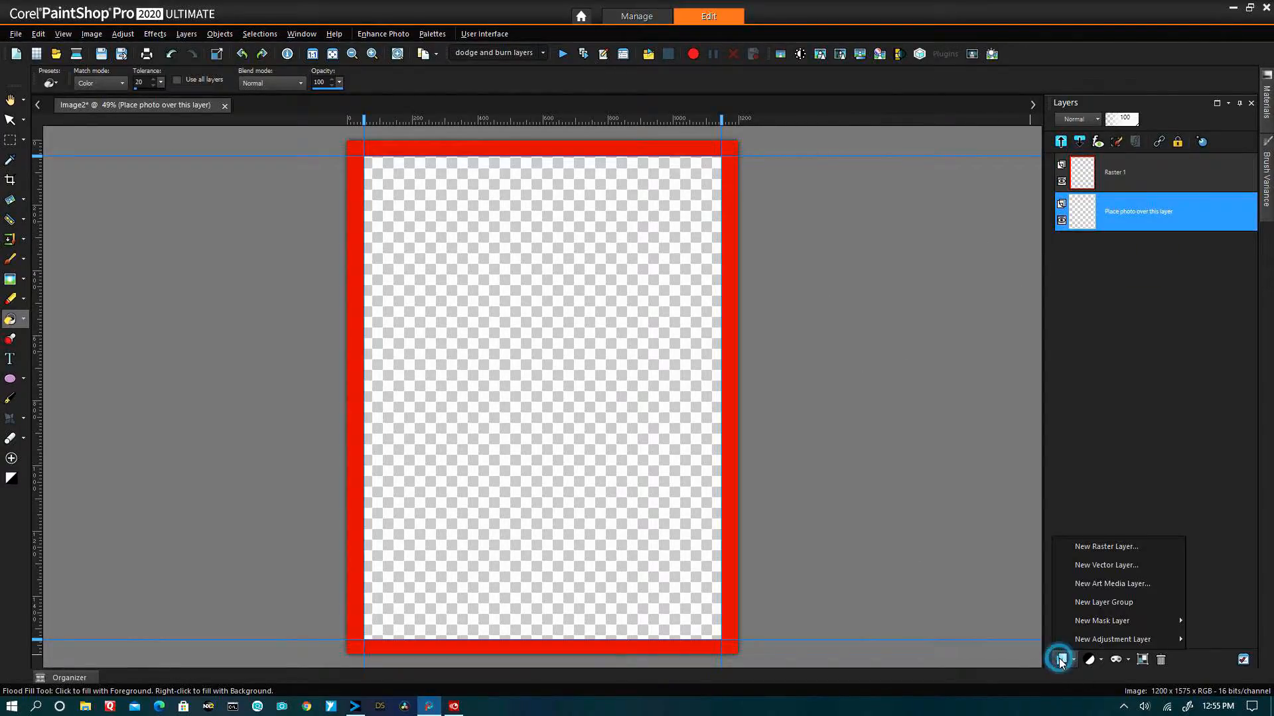
{"action": "left_click", "coordinate": [1085, 548]}
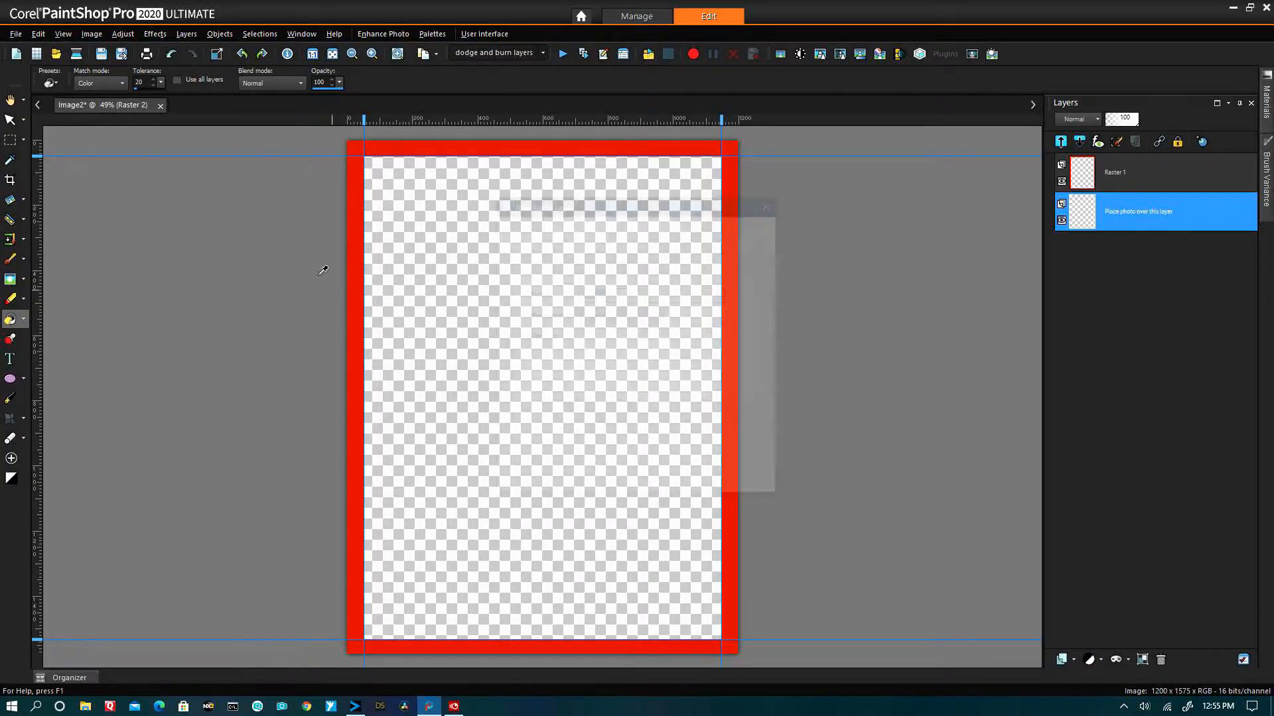
{"action": "left_click", "coordinate": [586, 486]}
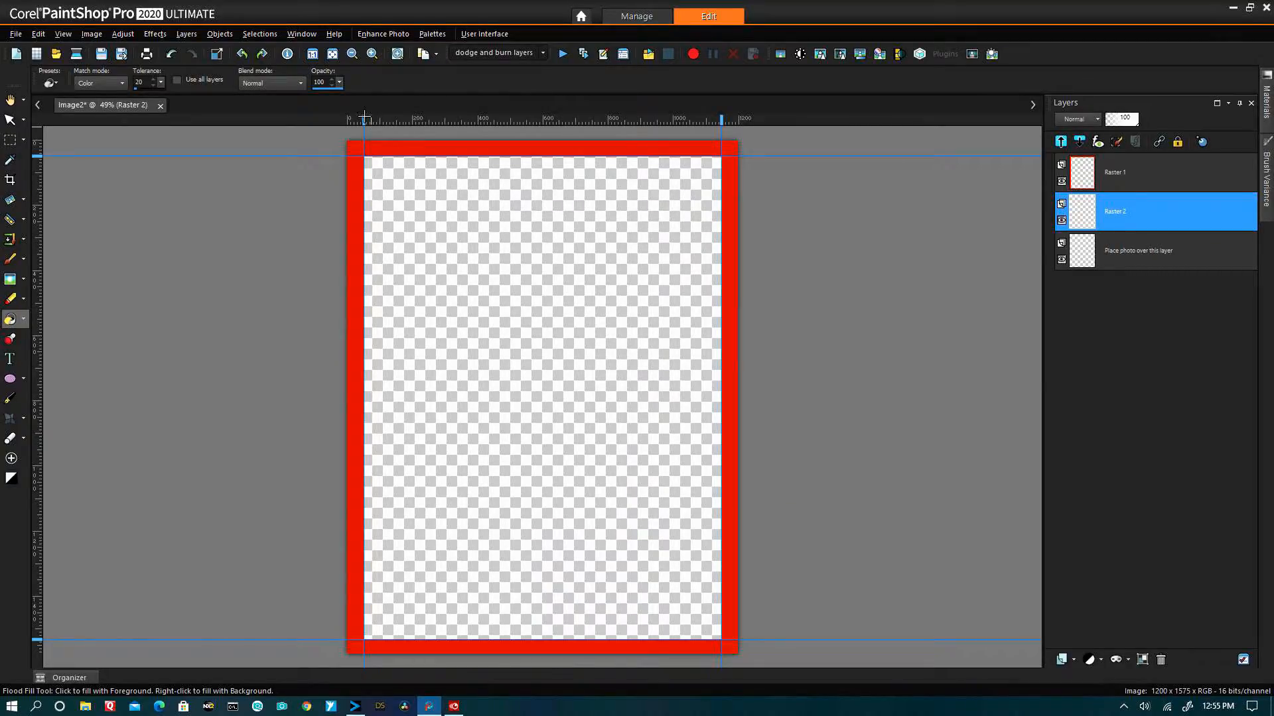
Move all four guides slightly inward from the inner edges of the red border.
{"action": "left_click_drag", "start_coordinate": [364, 118], "coordinate": [366, 118]}
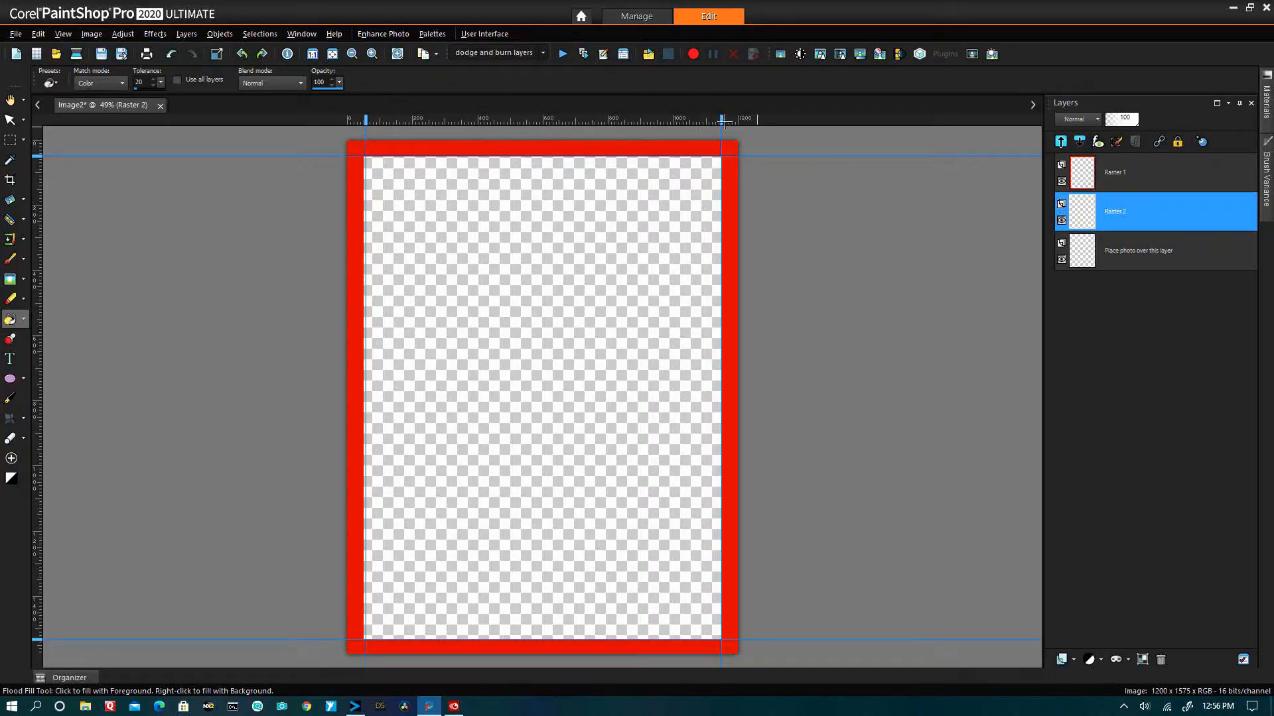
{"action": "left_click_drag", "start_coordinate": [721, 120], "coordinate": [719, 120]}
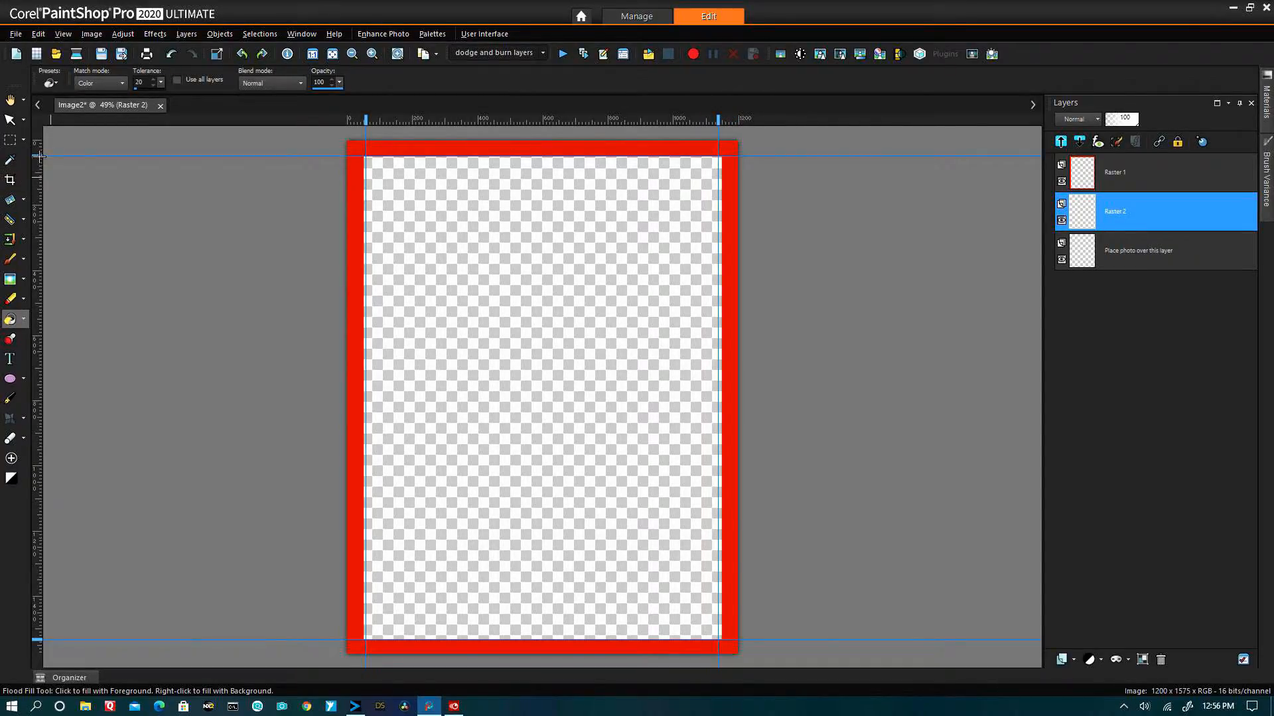
{"action": "left_click_drag", "start_coordinate": [37, 155], "coordinate": [37, 158]}
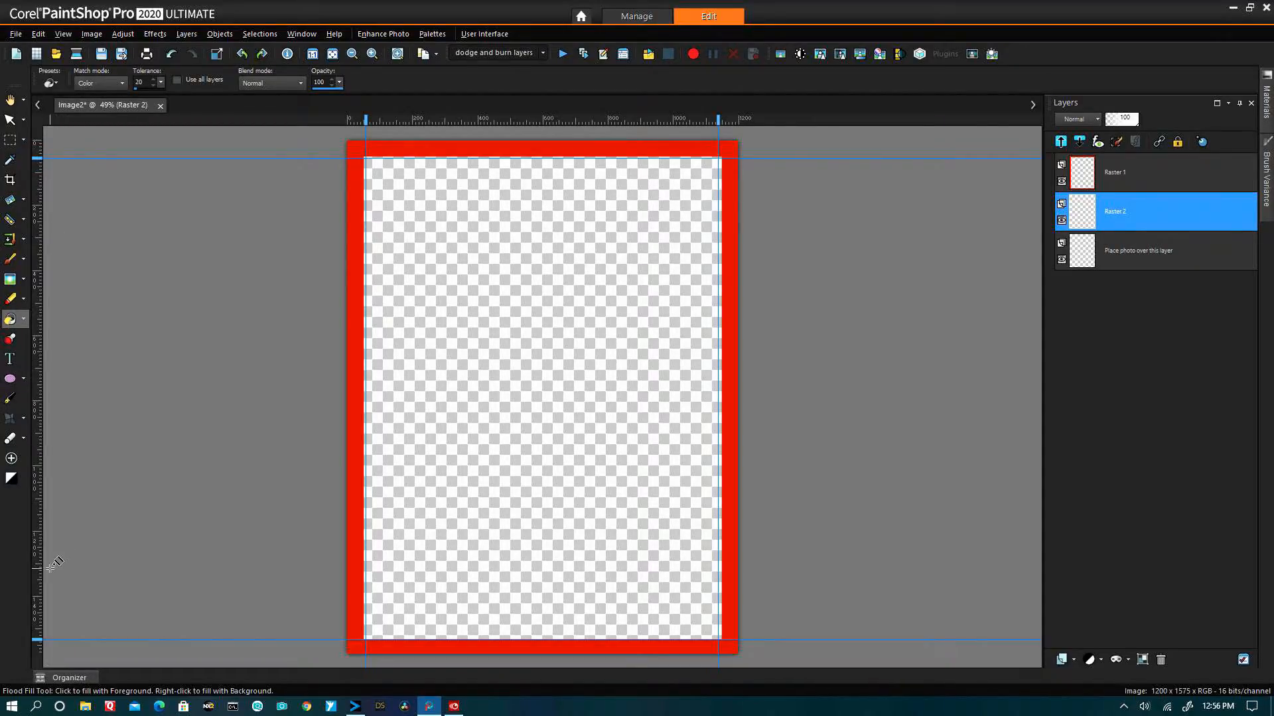
{"action": "left_click_drag", "start_coordinate": [37, 640], "coordinate": [36, 637]}
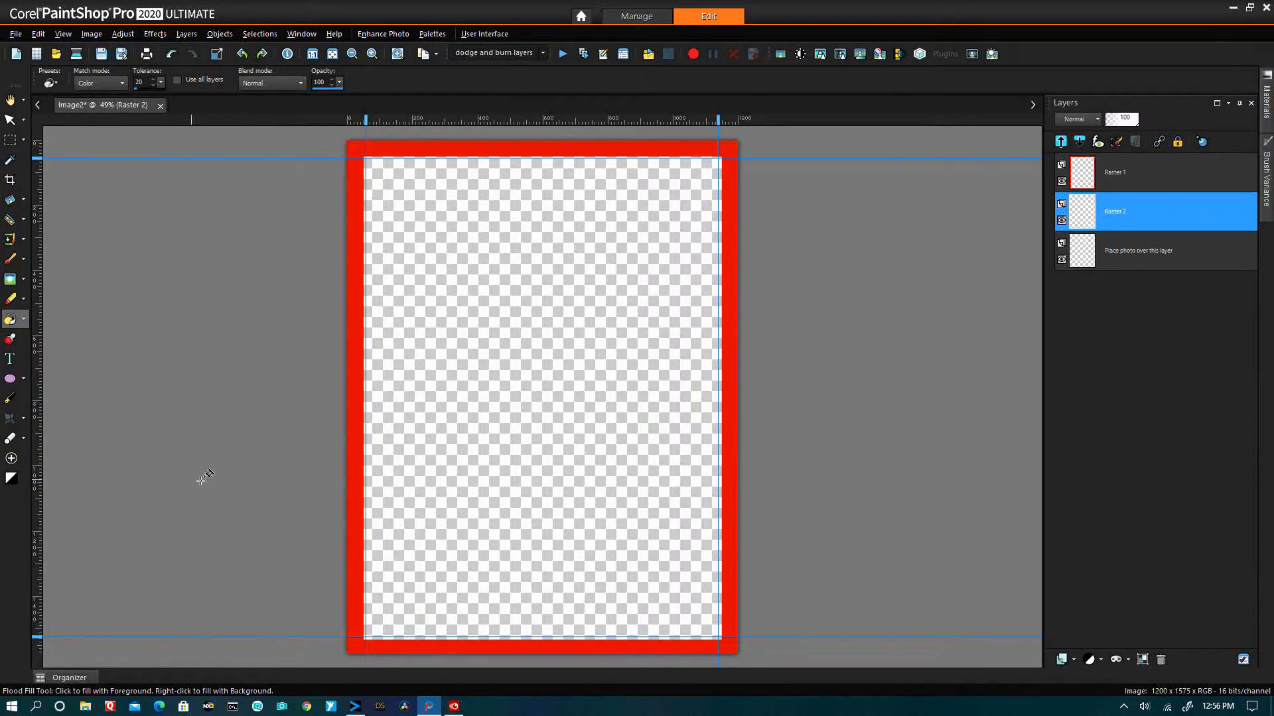
Make a rectangular selection along the guides just inside the red border and invert it.
{"action": "left_click", "coordinate": [11, 140]}
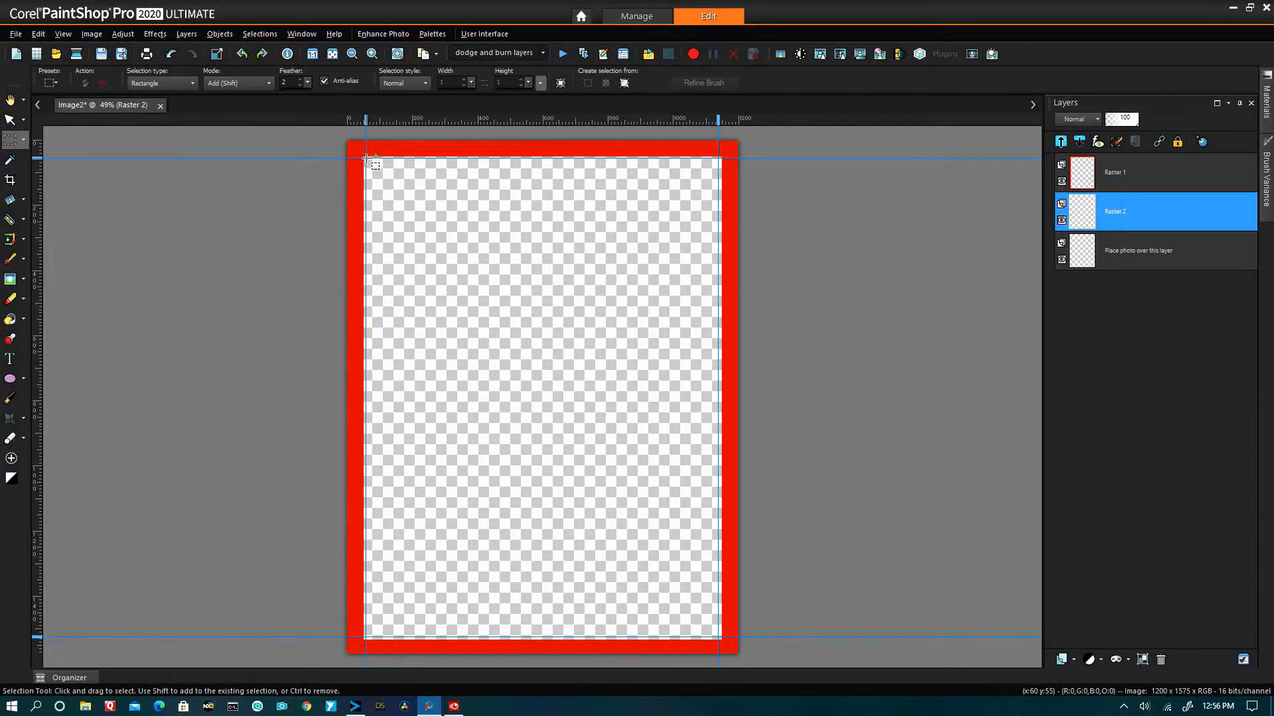
{"action": "left_click_drag", "start_coordinate": [365, 157], "coordinate": [722, 637]}
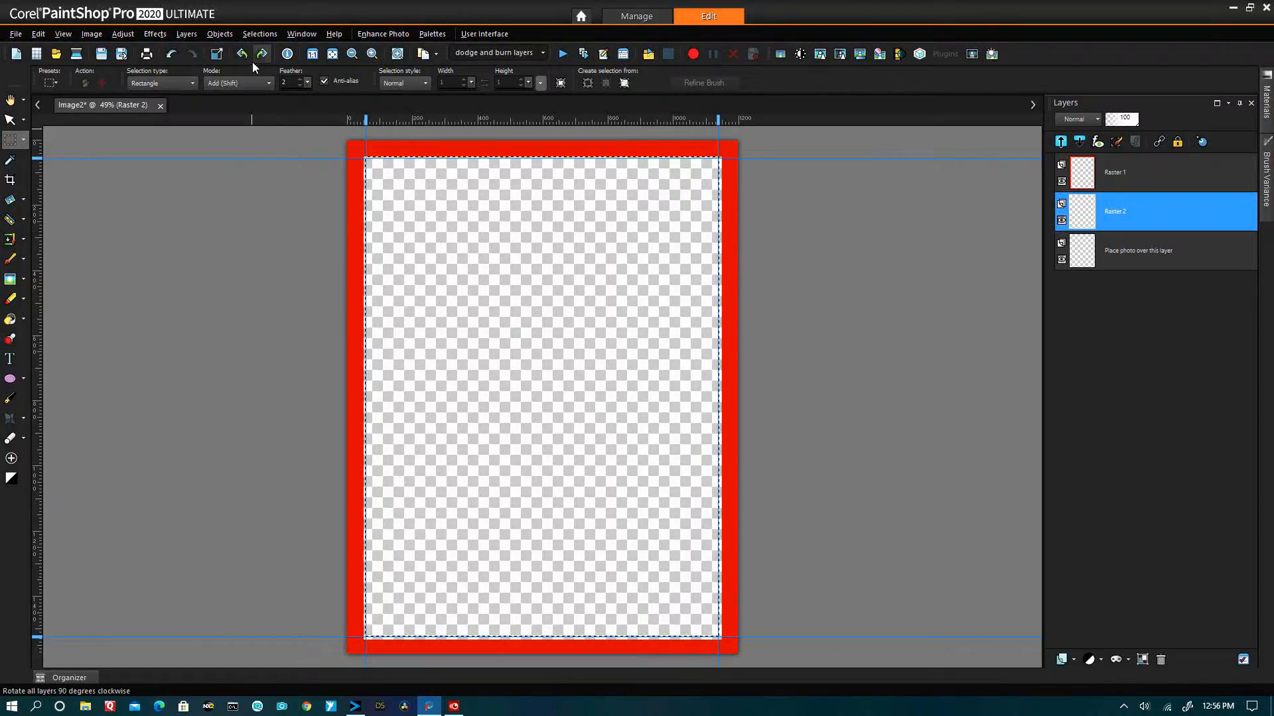
{"action": "left_click", "coordinate": [259, 33]}
{"action": "left_click", "coordinate": [296, 134]}
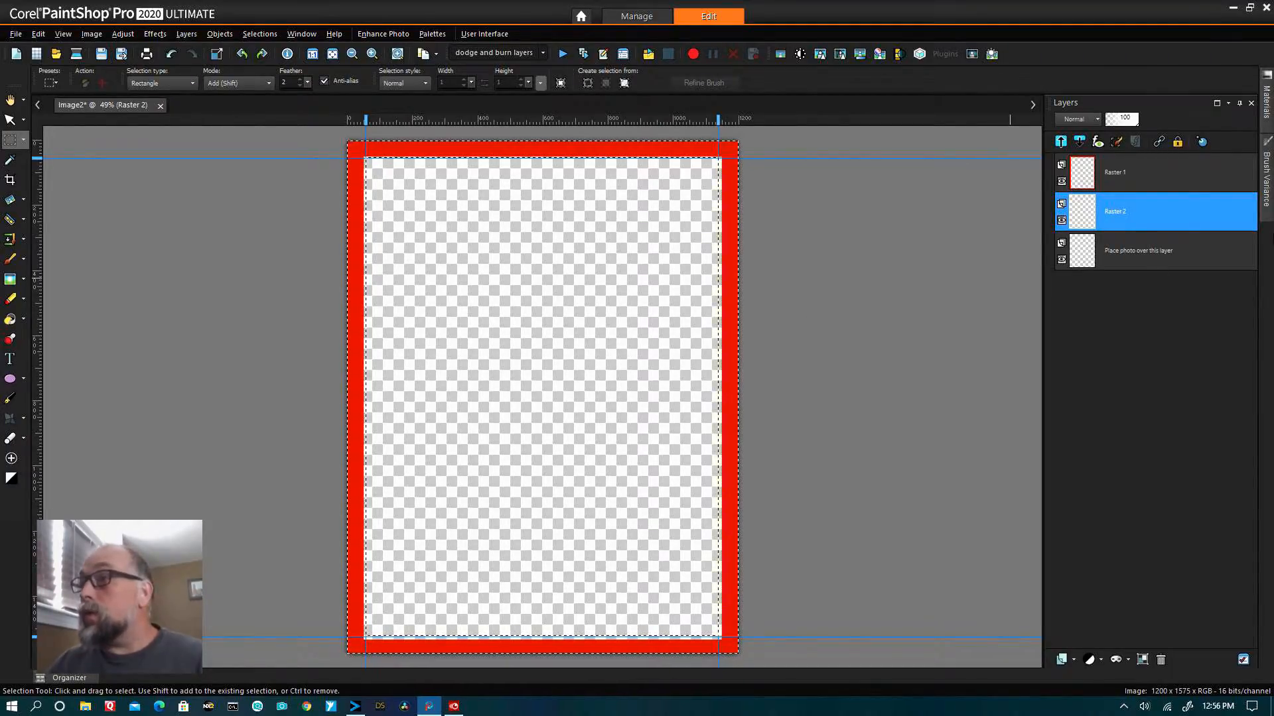
Reset the colours to black and white, flood-fill the inverted selection with black on the layer below the red border, and clear the selection.
{"action": "mouse_move", "coordinate": [1271, 109]}
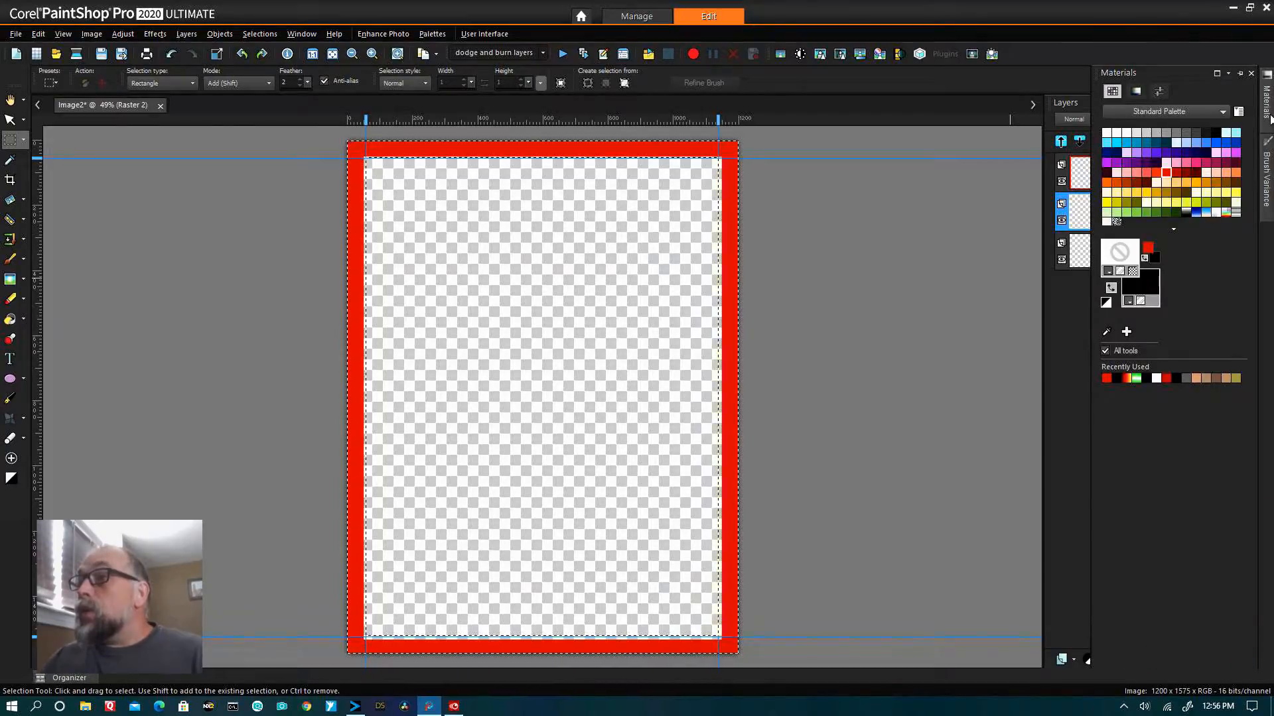
{"action": "left_click", "coordinate": [1106, 304]}
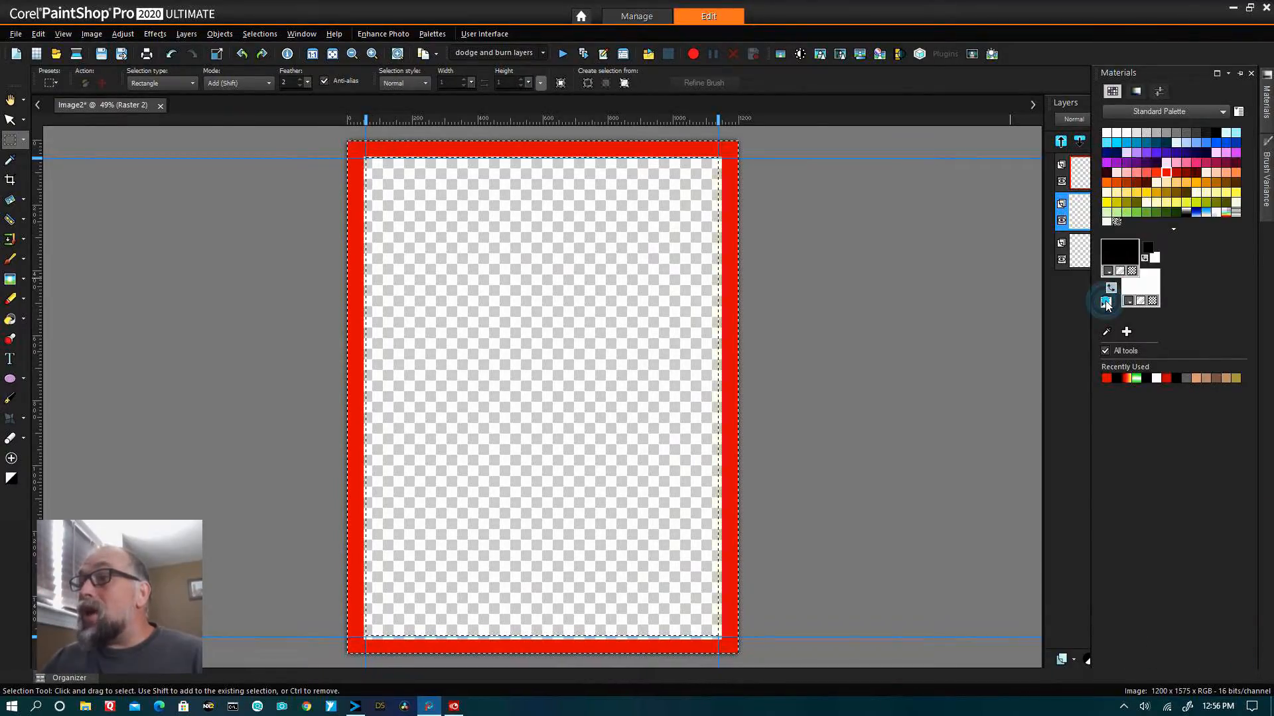
{"action": "left_click", "coordinate": [10, 319]}
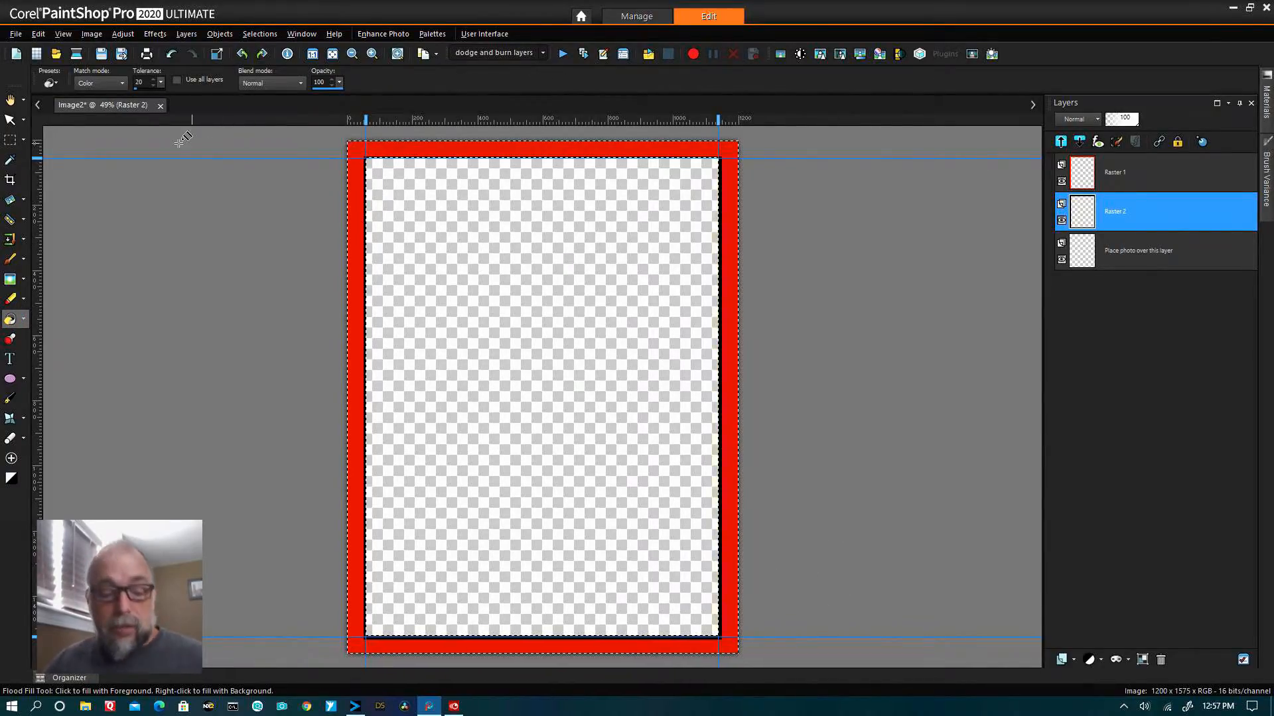
{"action": "key", "text": "ctrl+d"}
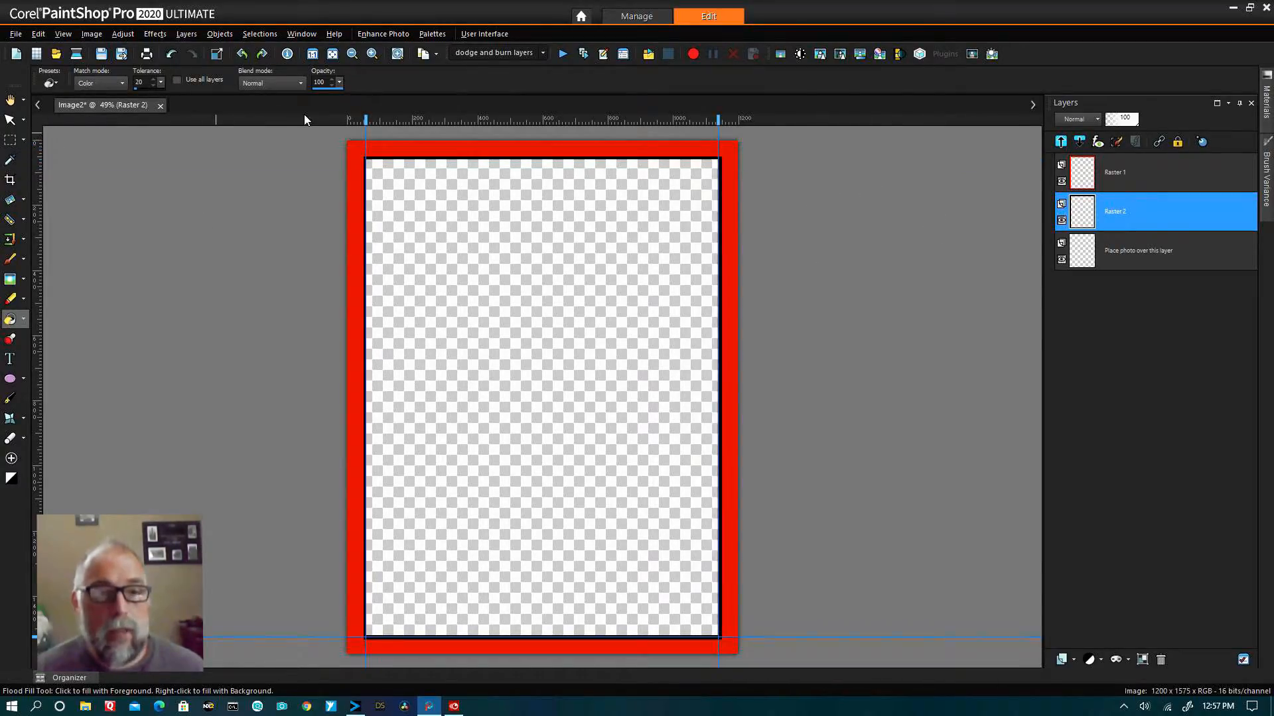
Remove all the guides from the canvas.
{"action": "left_click_drag", "start_coordinate": [365, 121], "coordinate": [366, 109]}
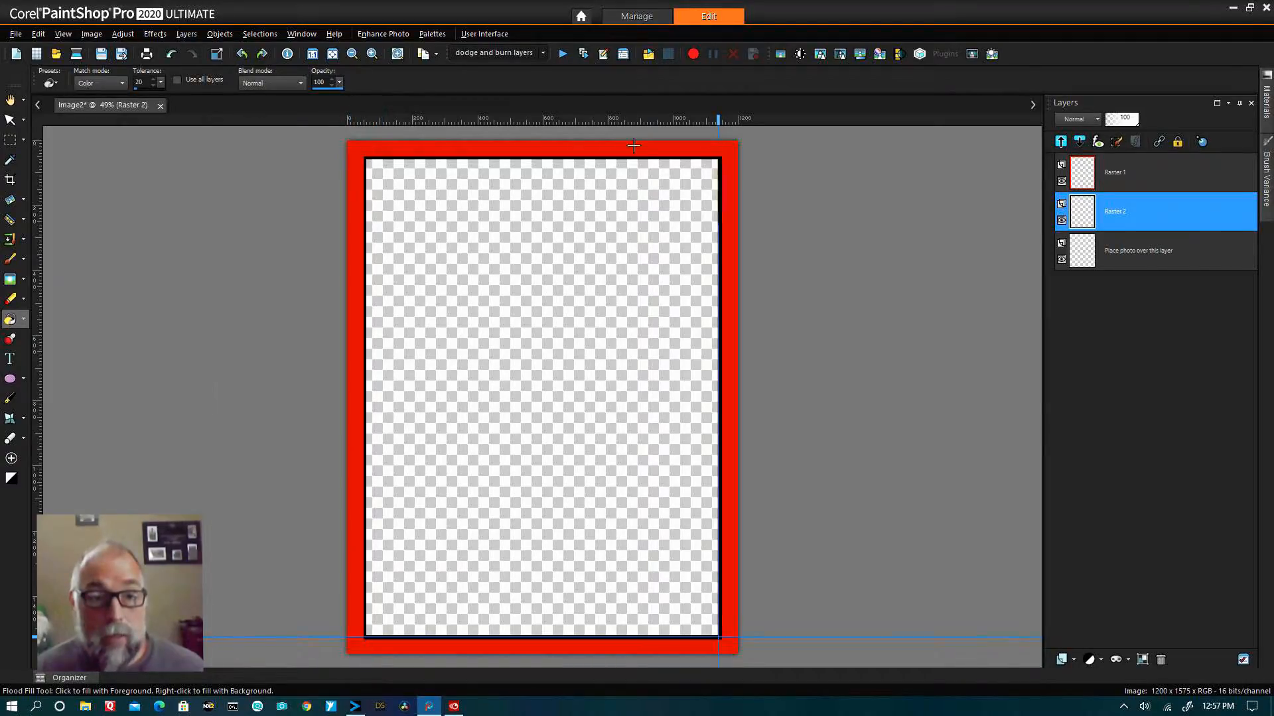
{"action": "left_click_drag", "start_coordinate": [719, 119], "coordinate": [853, 113]}
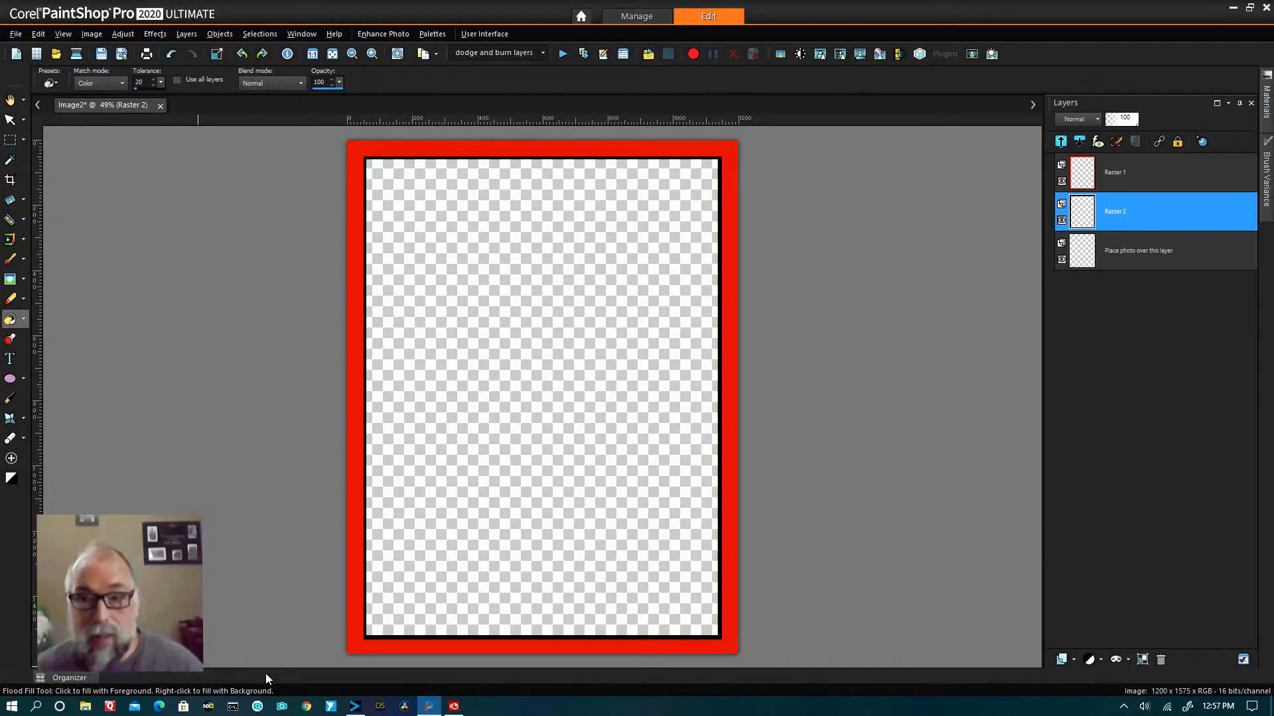
Copy the barcode image onto the cover as a layer above the red border and place it in the cover's lower-right corner.
{"action": "left_click", "coordinate": [1152, 165]}
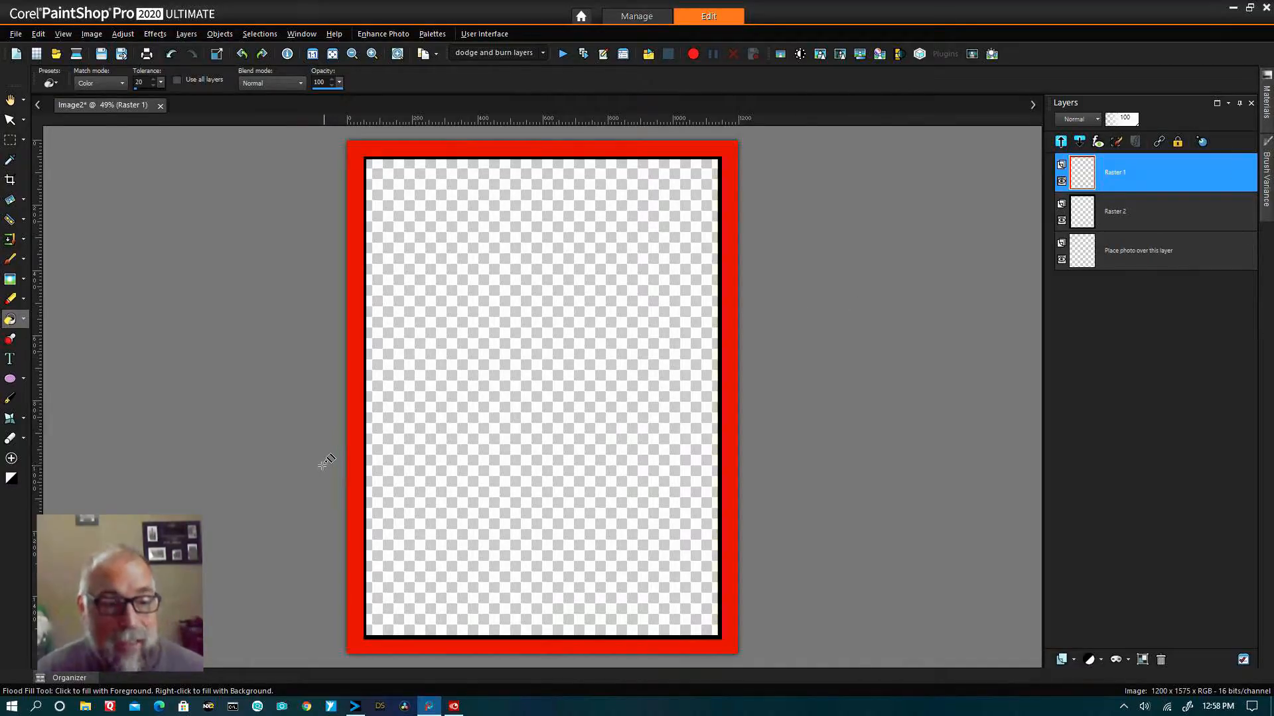
{"action": "left_click", "coordinate": [46, 680]}
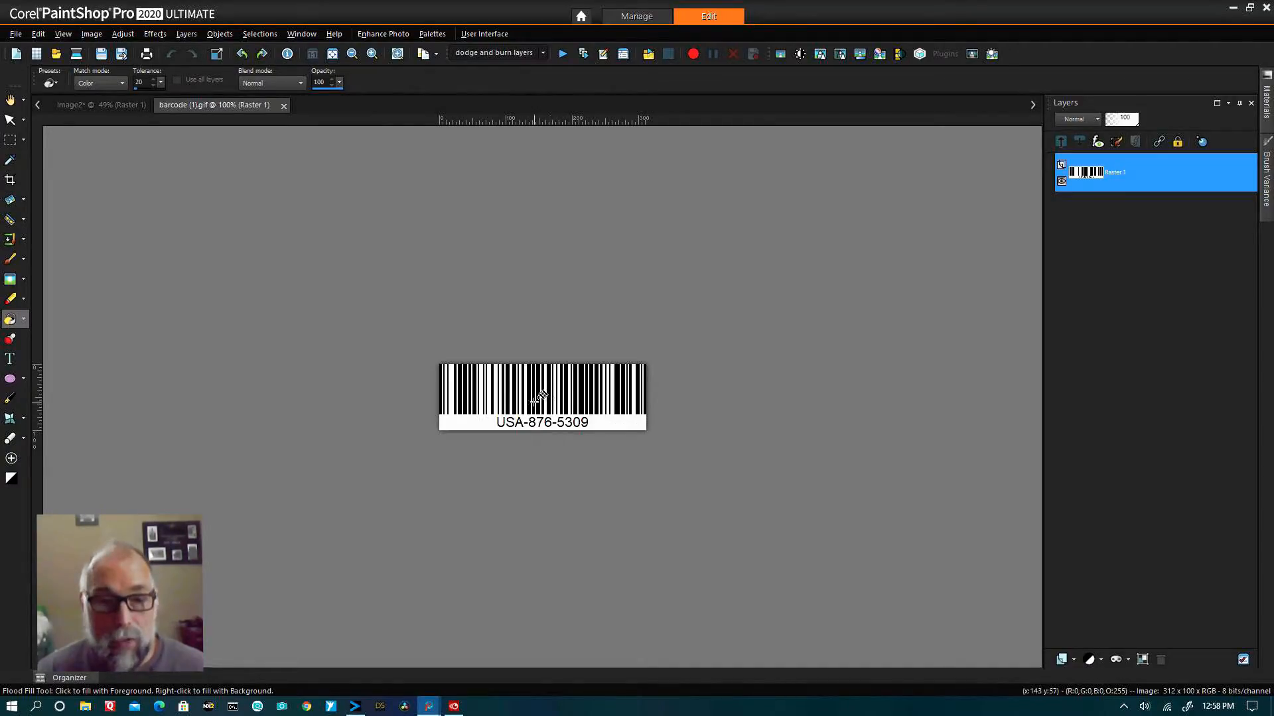
{"action": "left_click_drag", "start_coordinate": [1076, 171], "coordinate": [671, 622]}
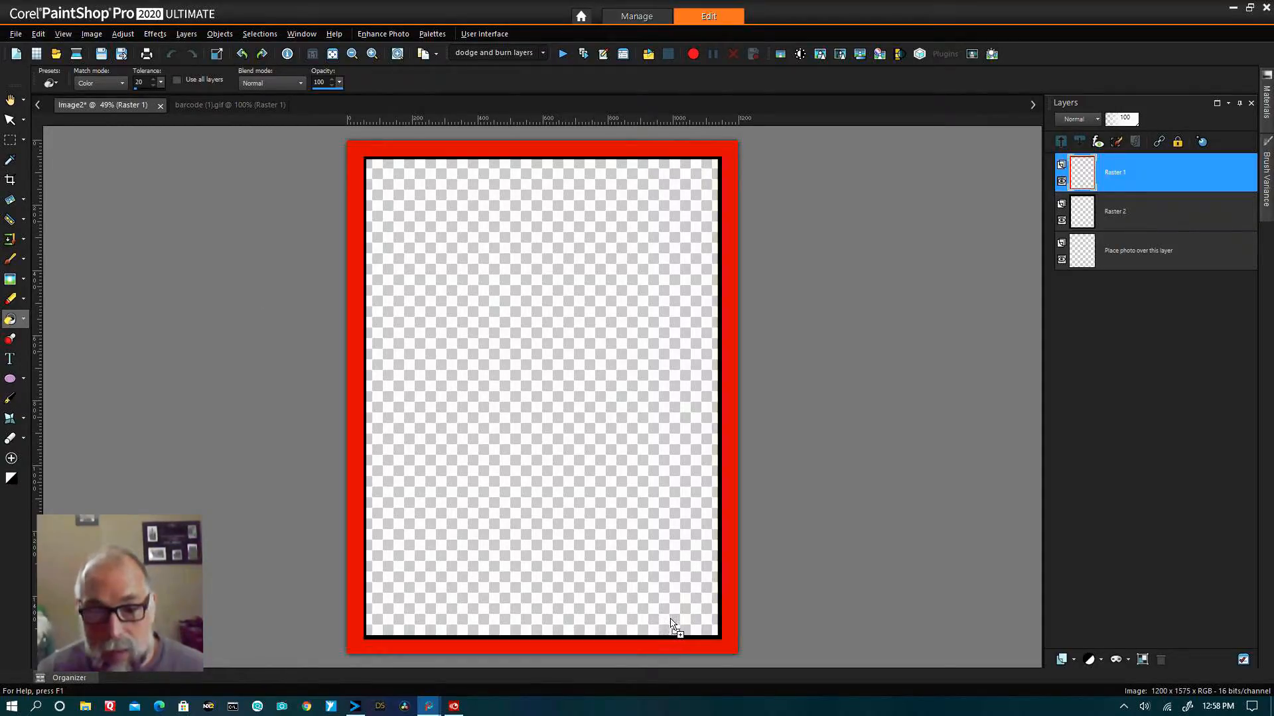
{"action": "left_click_drag", "start_coordinate": [667, 678], "coordinate": [667, 678]}
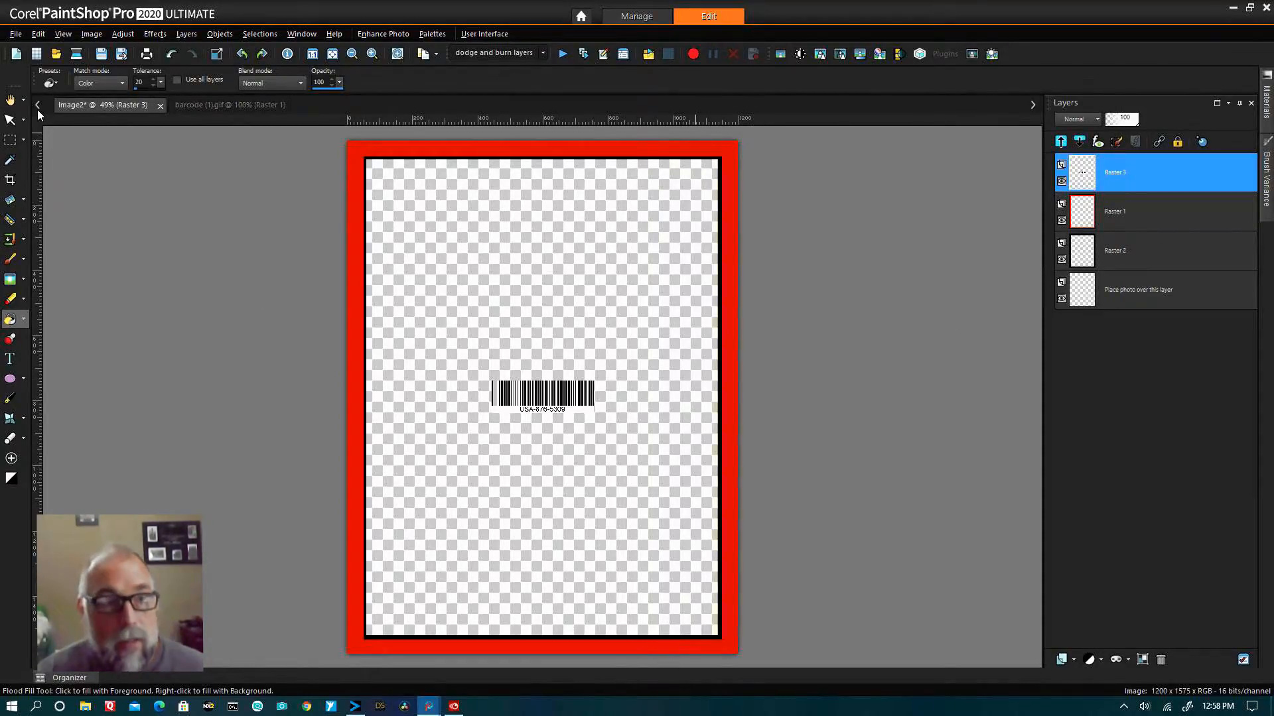
{"action": "left_click", "coordinate": [11, 121]}
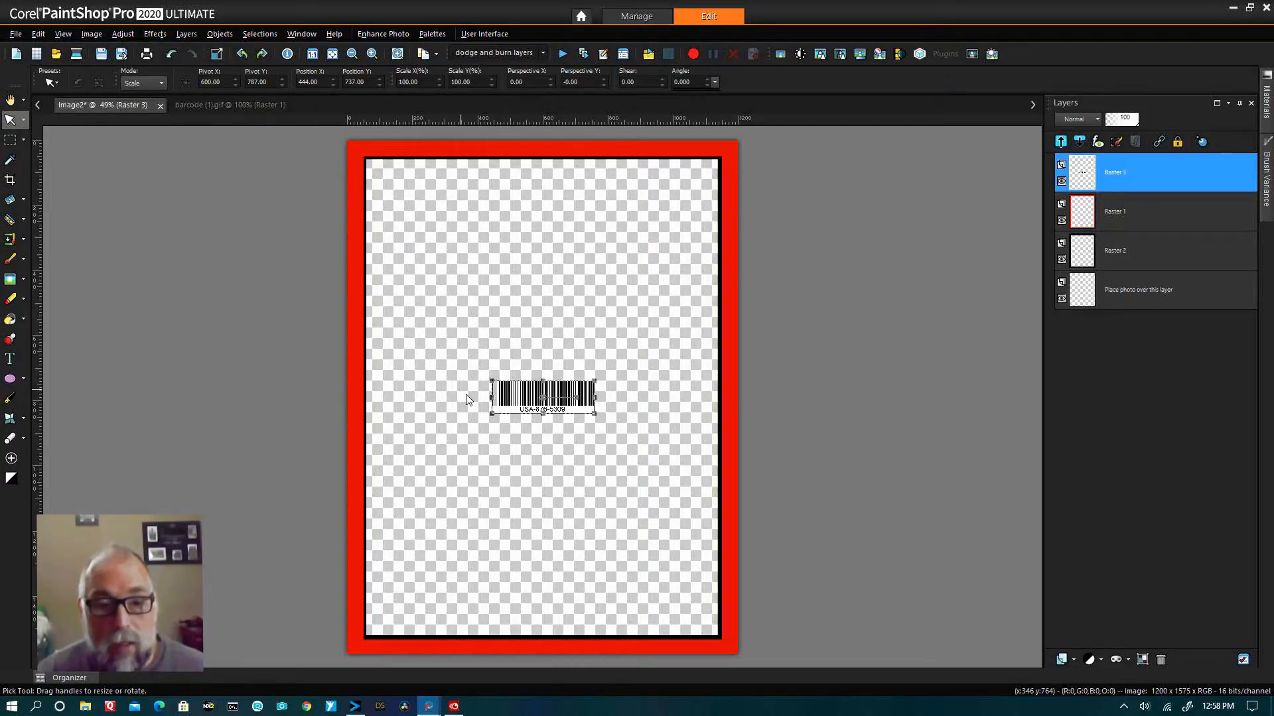
{"action": "left_click_drag", "start_coordinate": [534, 396], "coordinate": [661, 614]}
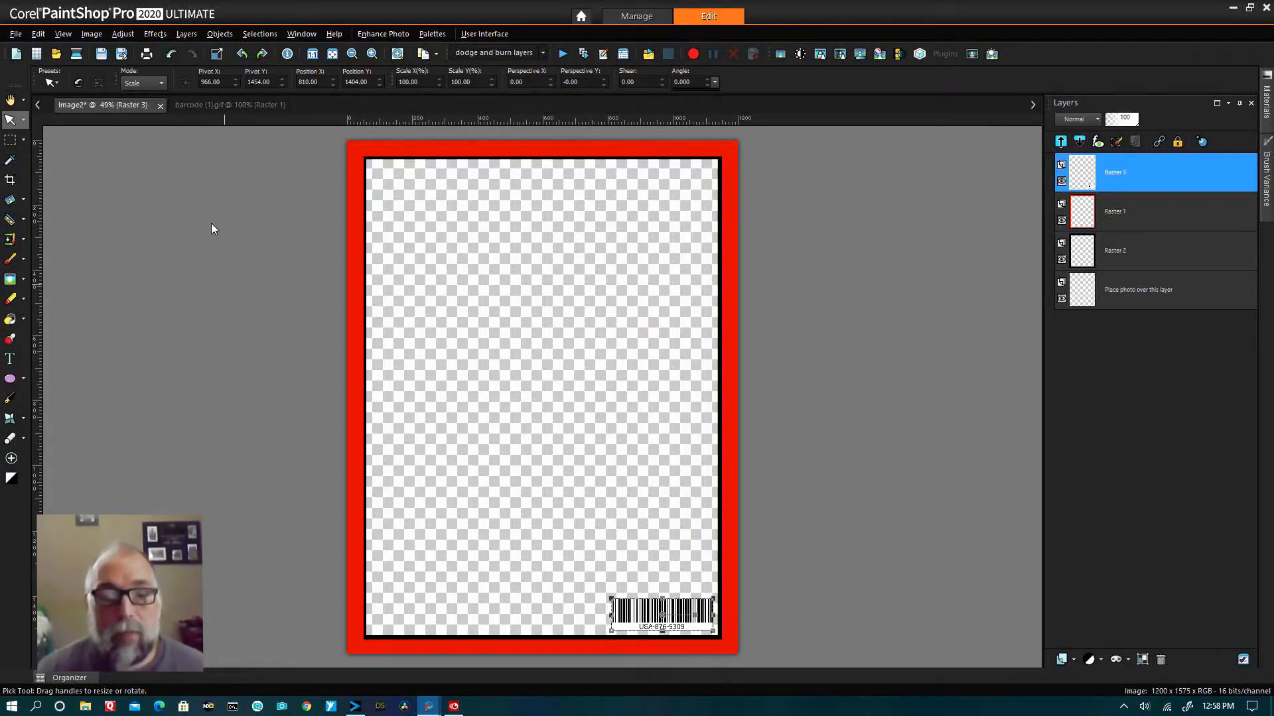
Add the QR code image frame.png to the cover as a new layer, scaled to about 59% in the lower-left corner inside the border.
{"action": "left_click", "coordinate": [66, 677]}
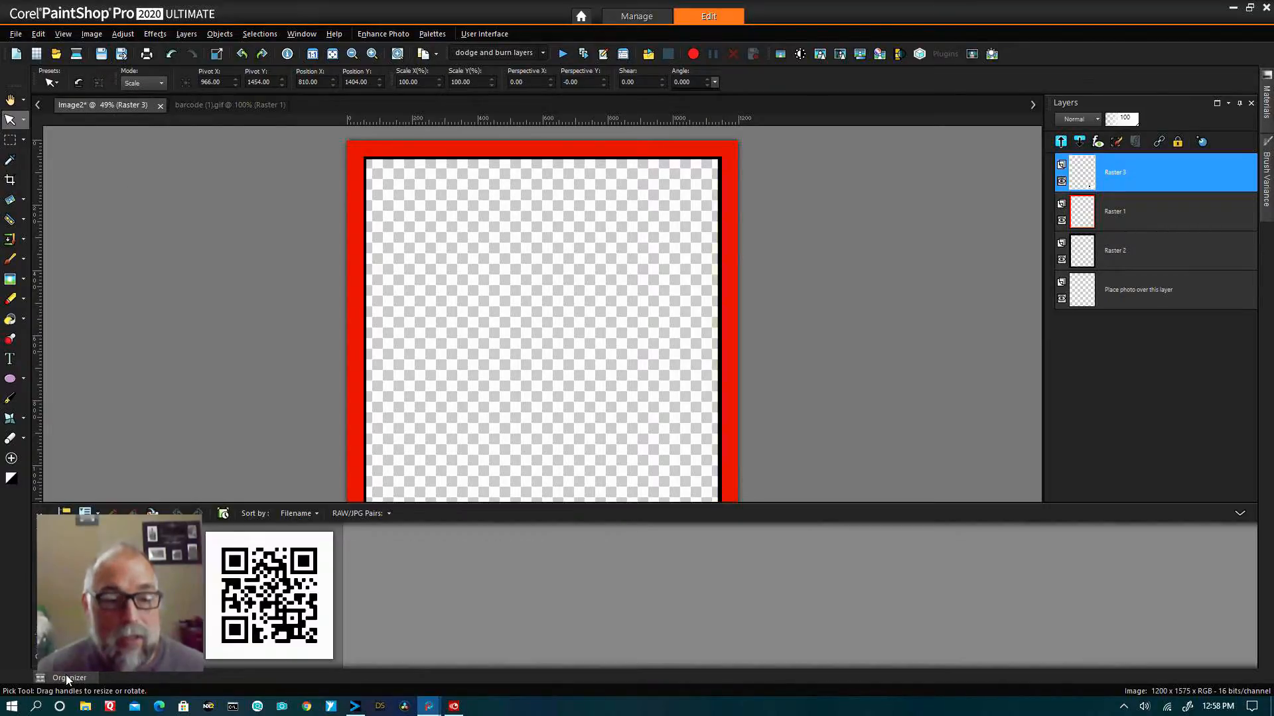
{"action": "double_click", "coordinate": [266, 615]}
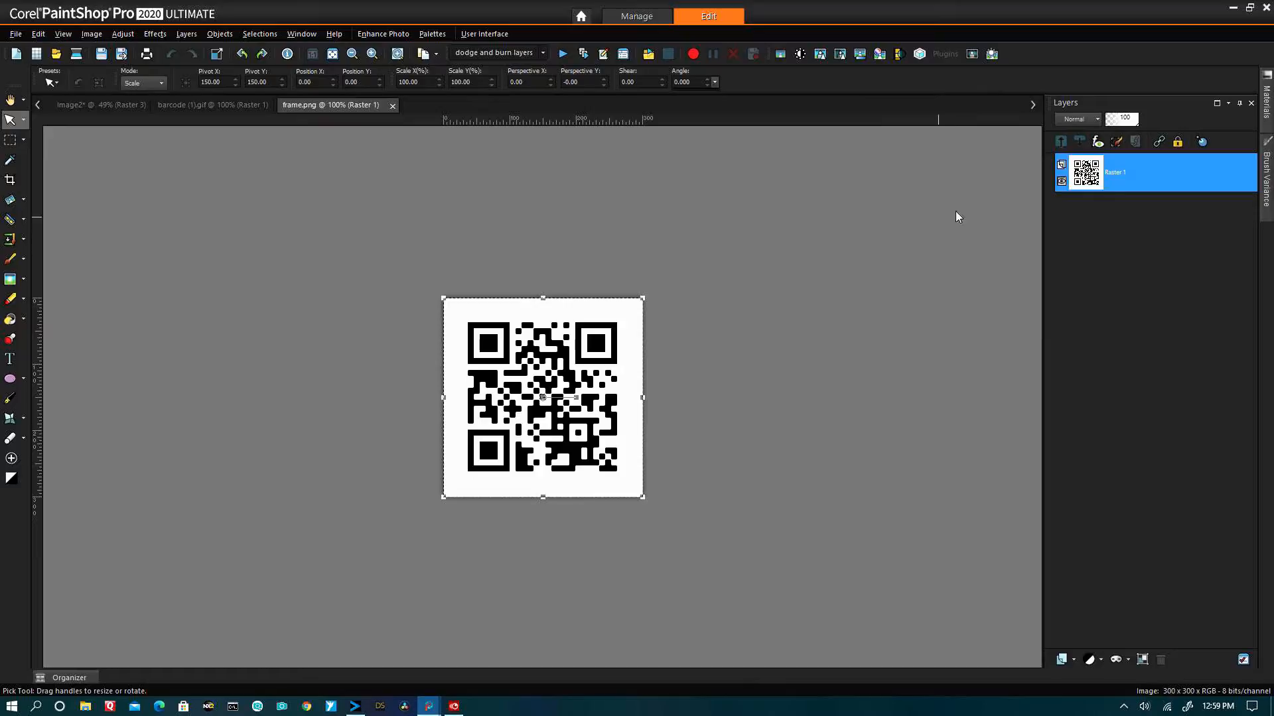
{"action": "left_click_drag", "start_coordinate": [1098, 179], "coordinate": [103, 116]}
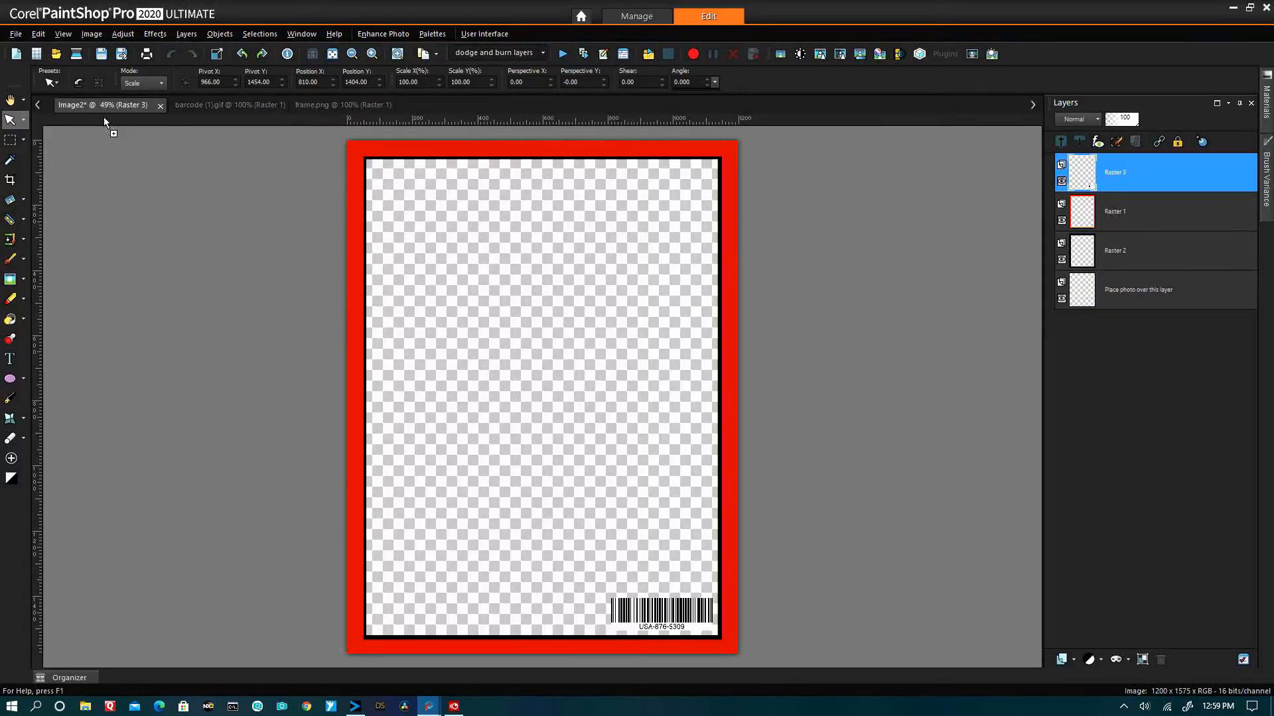
{"action": "left_click_drag", "start_coordinate": [509, 492], "coordinate": [506, 507]}
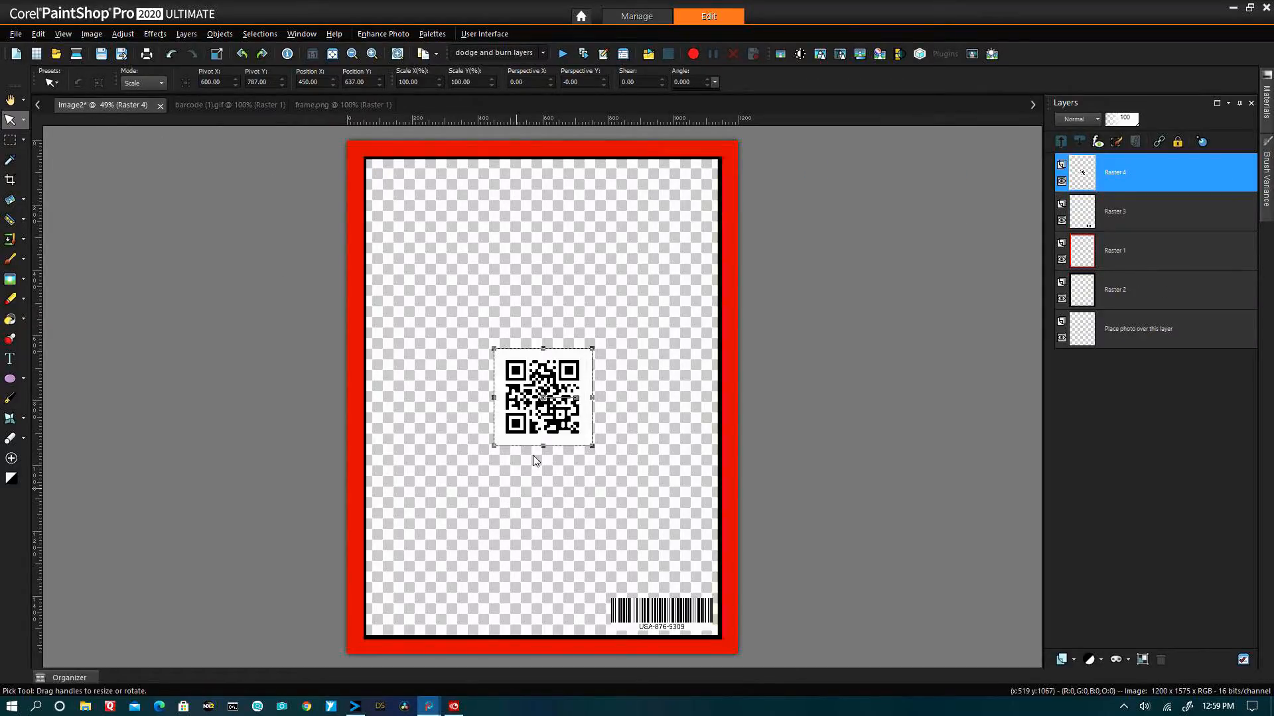
{"action": "left_click_drag", "start_coordinate": [534, 413], "coordinate": [422, 583]}
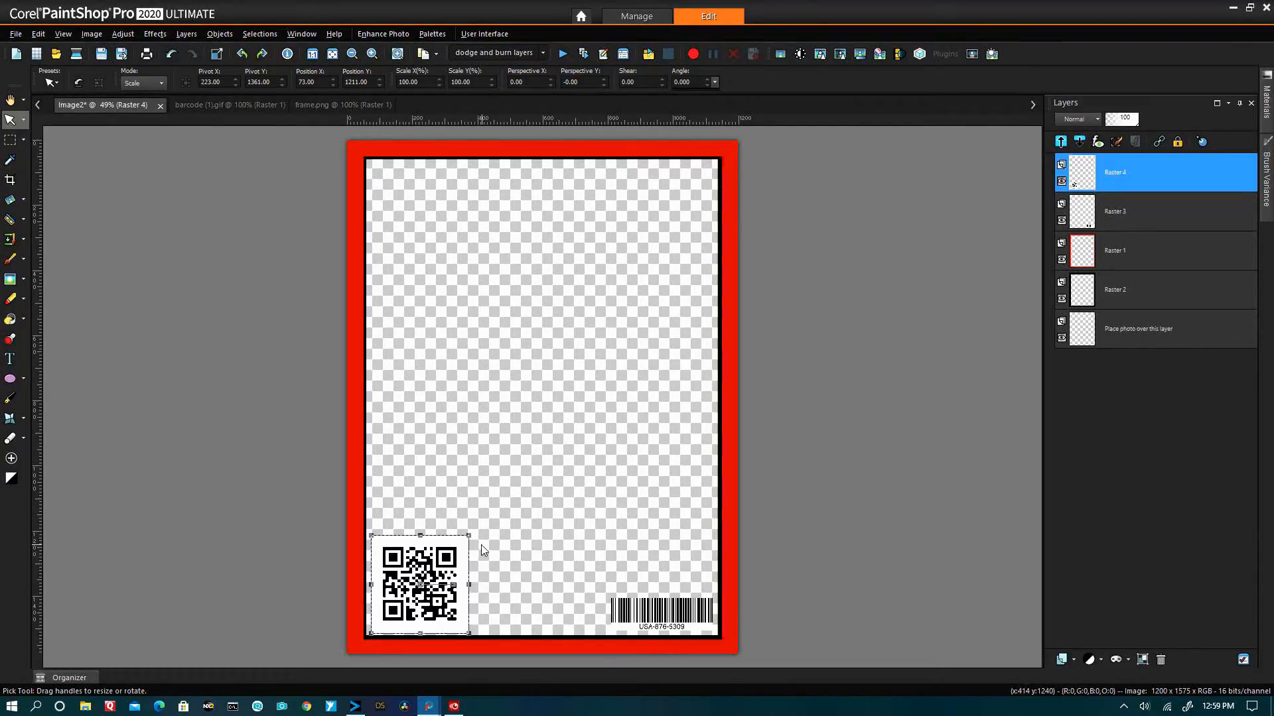
{"action": "left_click_drag", "start_coordinate": [469, 535], "coordinate": [401, 600]}
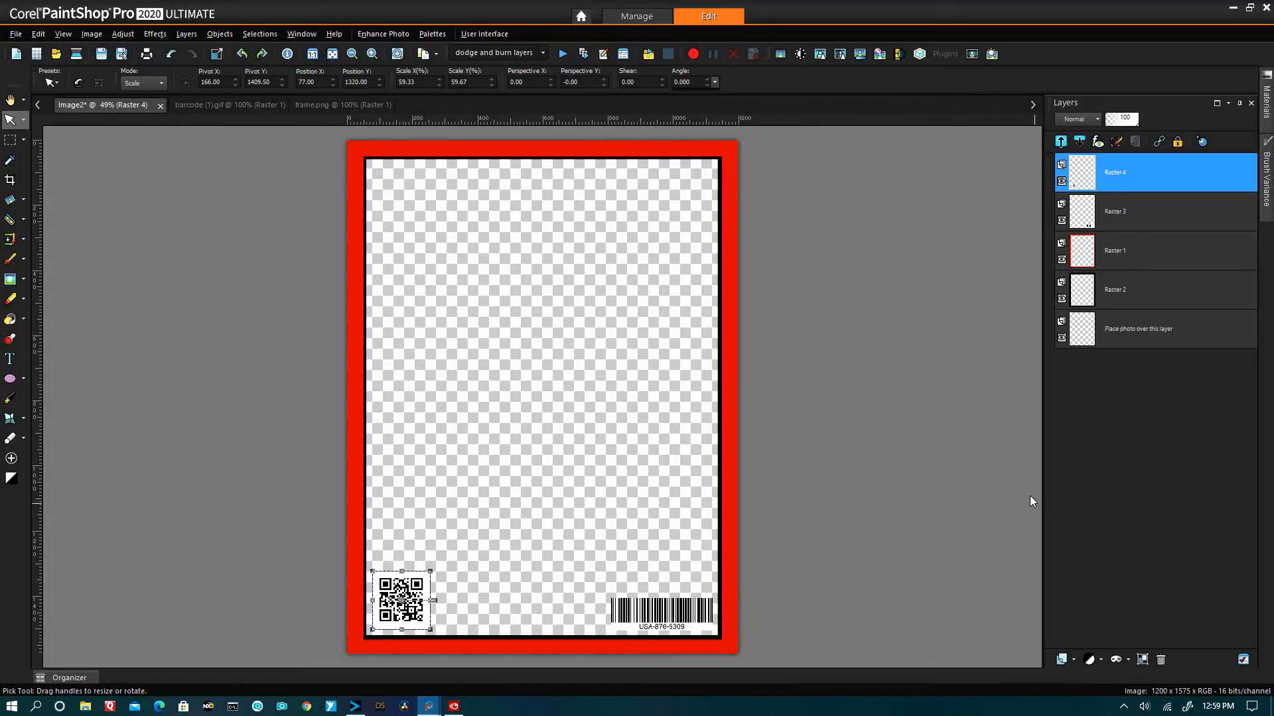
Close the barcode and QR code source images, leaving only the cover open.
{"action": "left_click", "coordinate": [282, 107]}
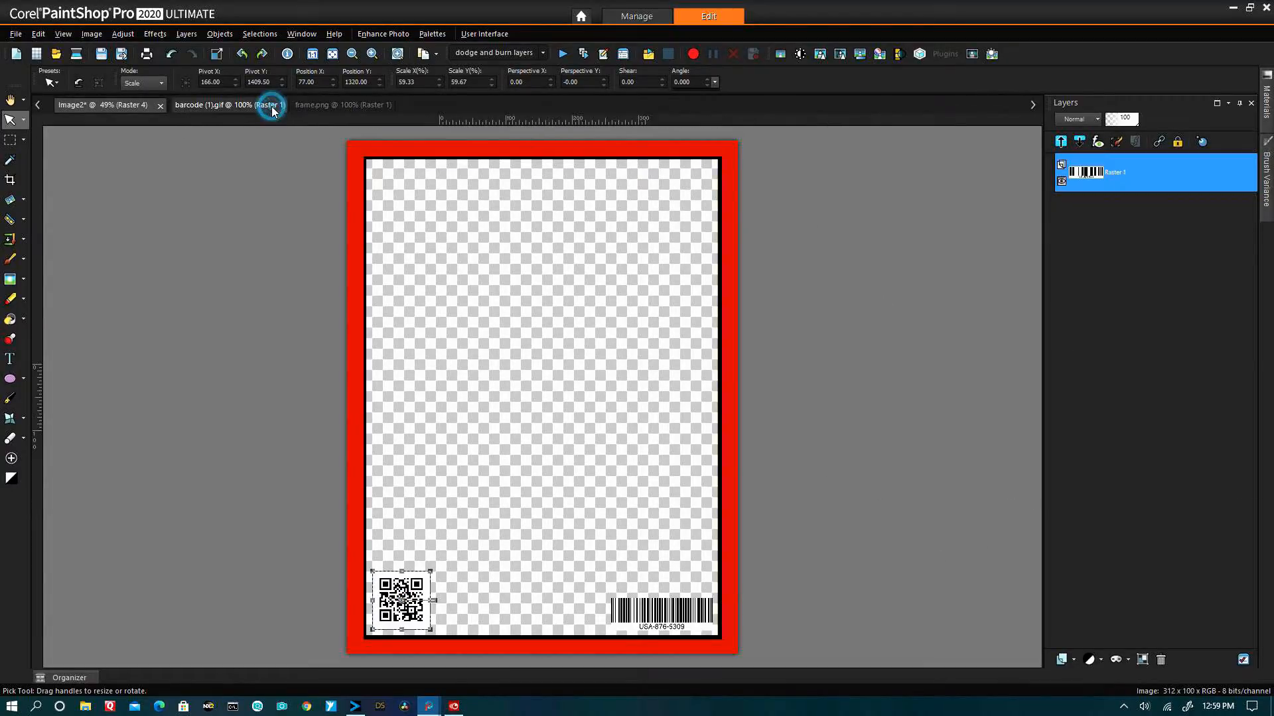
{"action": "left_click", "coordinate": [283, 107]}
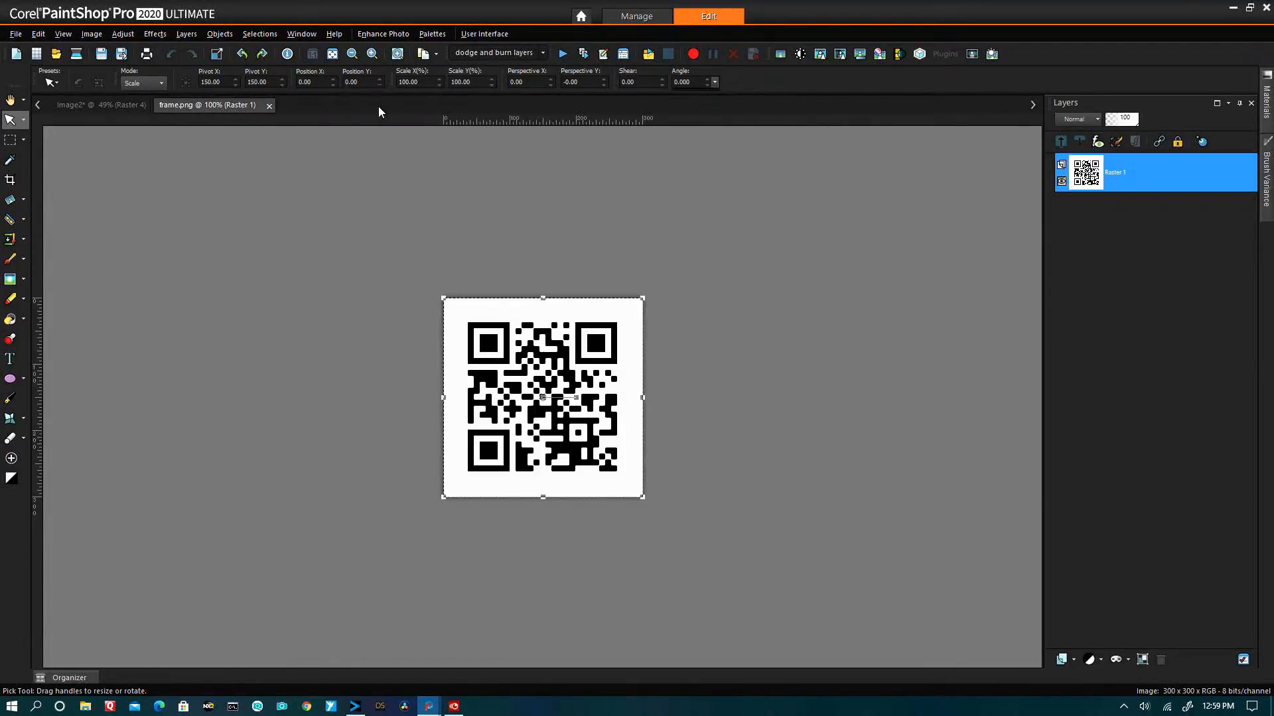
{"action": "left_click", "coordinate": [269, 107]}
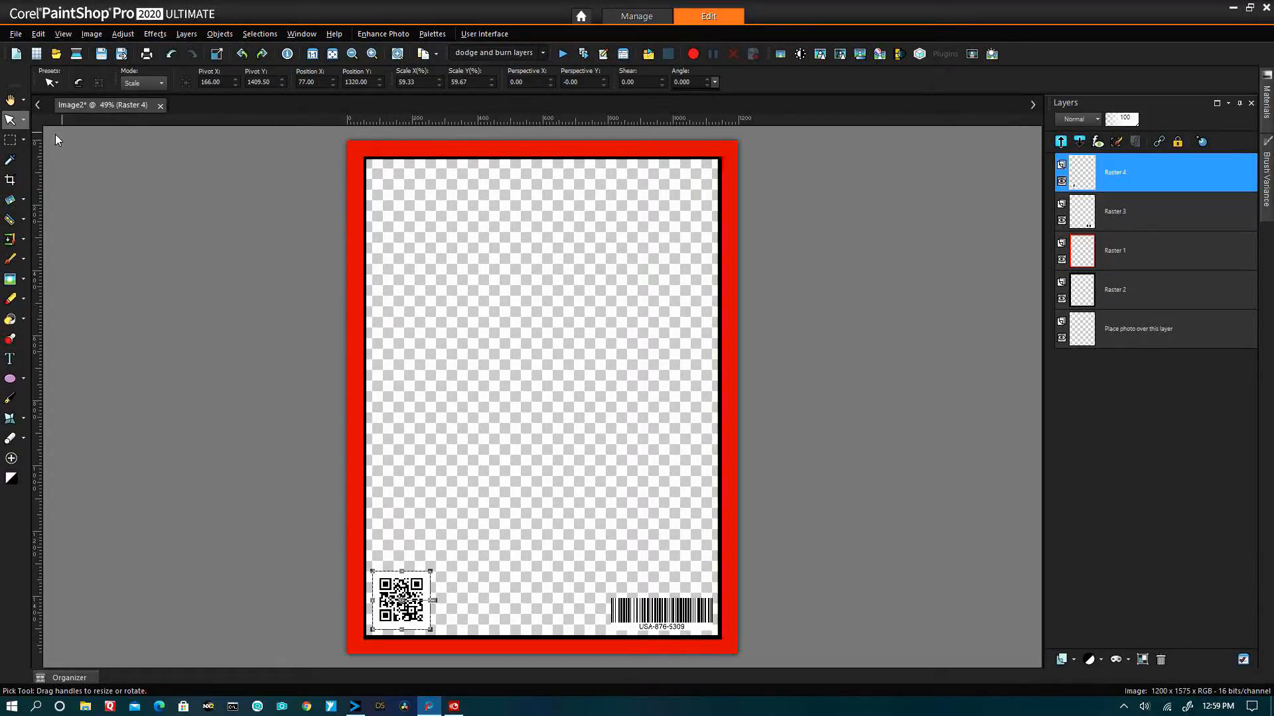
Place a vertical guide at the cover's horizontal centre and a horizontal guide about a quarter of the way down.
{"action": "left_click_drag", "start_coordinate": [37, 128], "coordinate": [544, 127]}
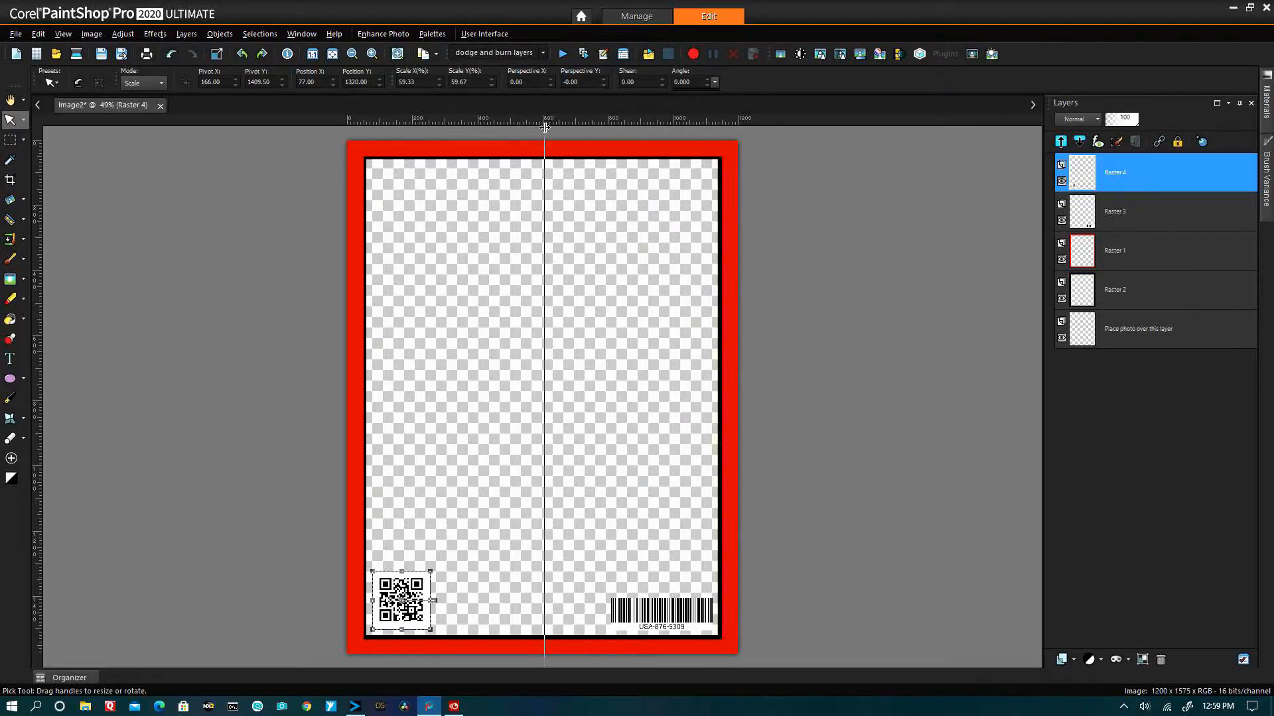
{"action": "left_click_drag", "start_coordinate": [544, 127], "coordinate": [542, 127]}
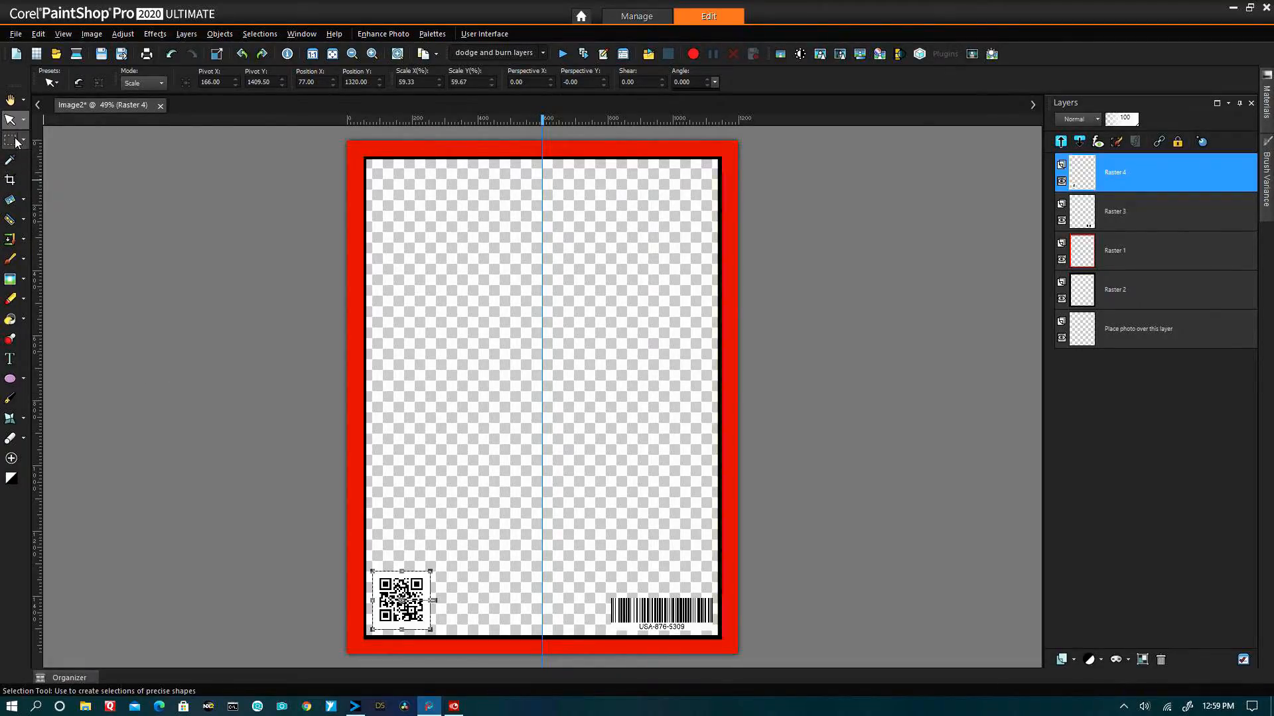
{"action": "left_click_drag", "start_coordinate": [249, 116], "coordinate": [212, 275]}
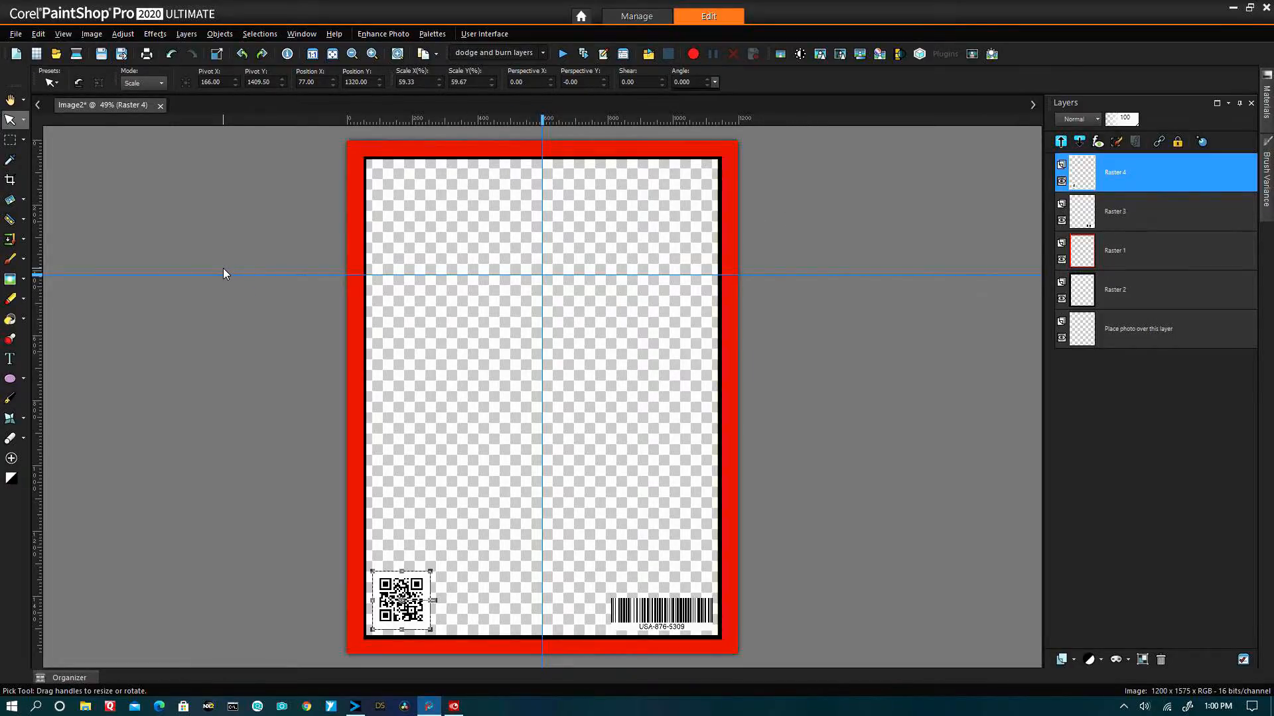
Set up the Text tool with the Adobe Garamond Pro Bold font at 128 points.
{"action": "left_click", "coordinate": [10, 359]}
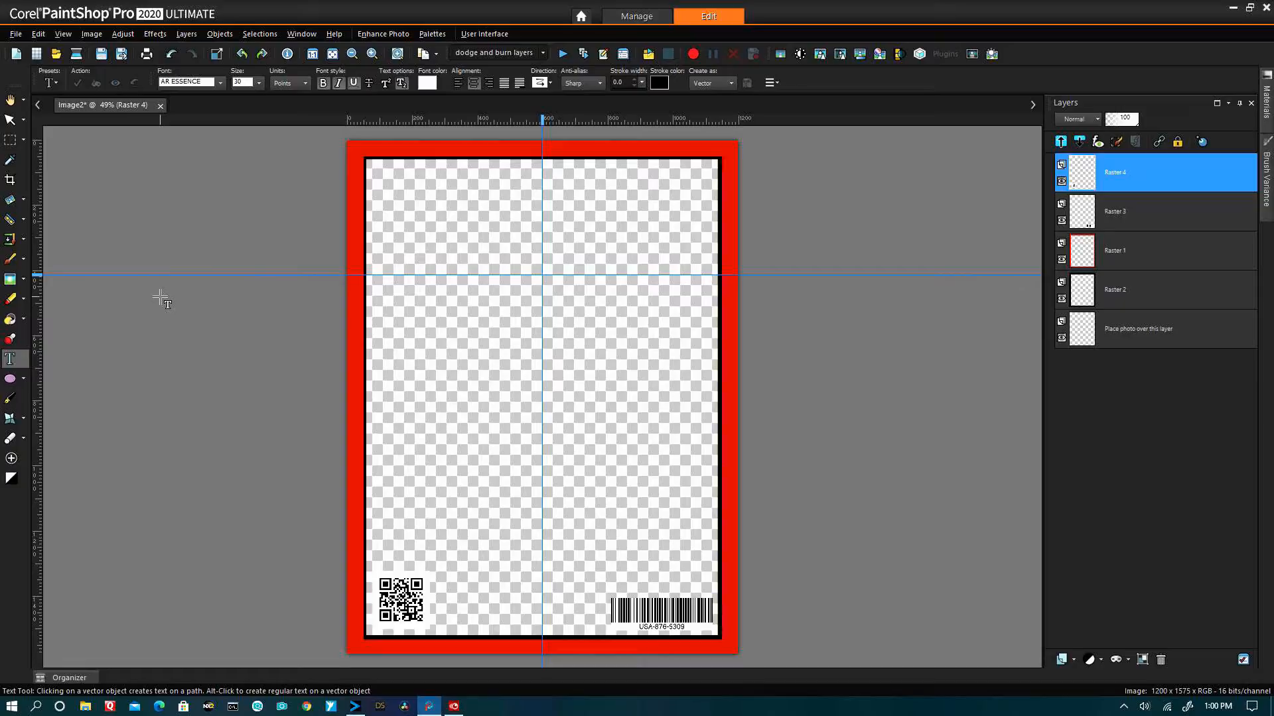
{"action": "left_click", "coordinate": [221, 82]}
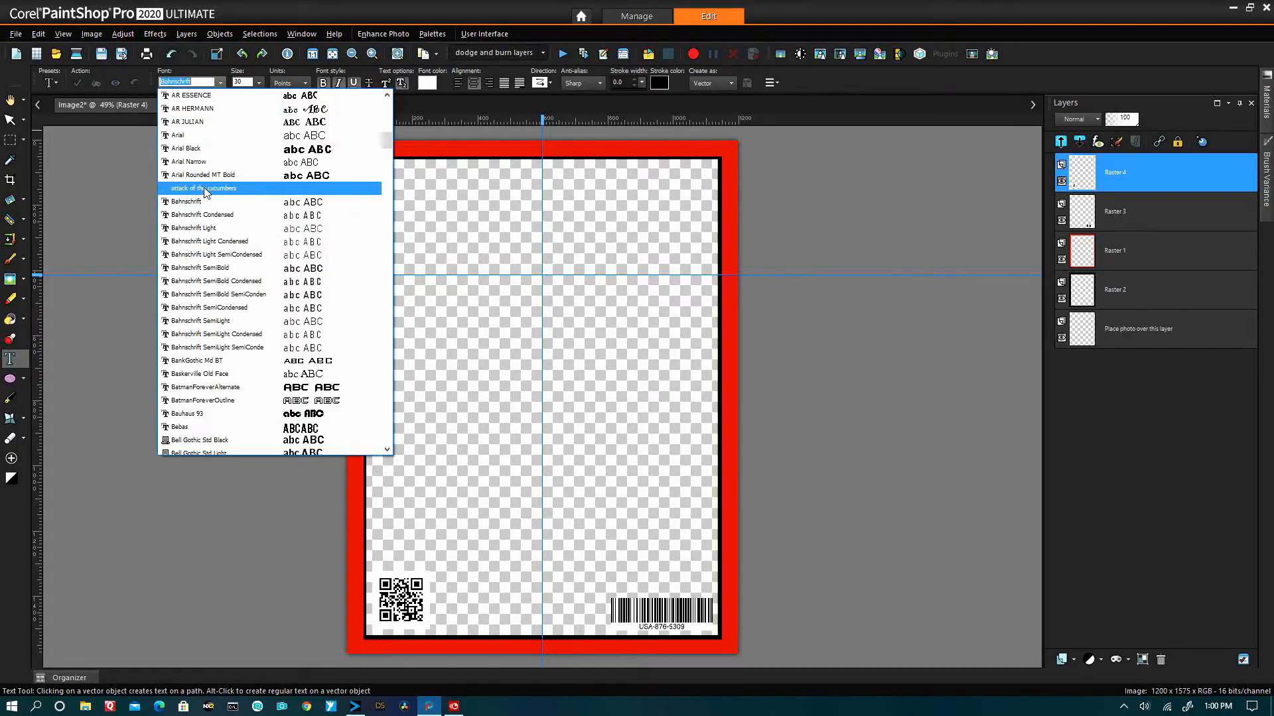
{"action": "scroll", "coordinate": [228, 171], "scroll_direction": "up", "scroll_amount": 5}
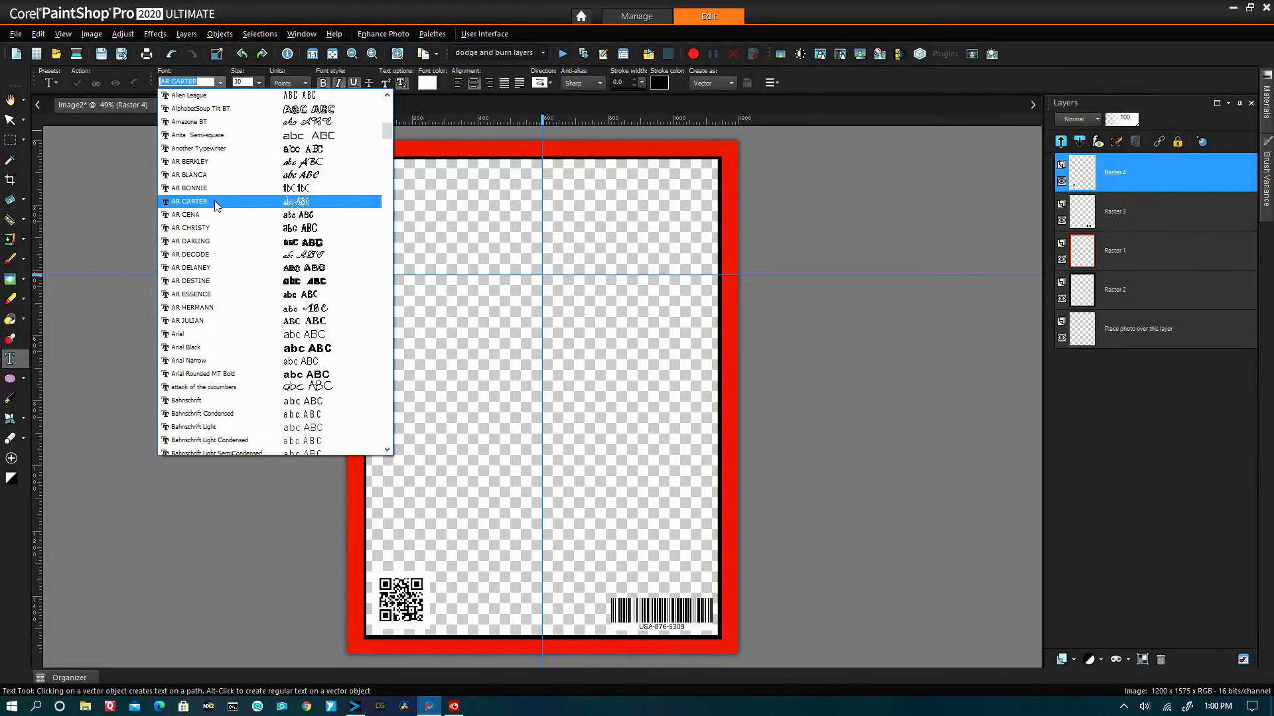
{"action": "scroll", "coordinate": [207, 260], "scroll_direction": "up", "scroll_amount": 6}
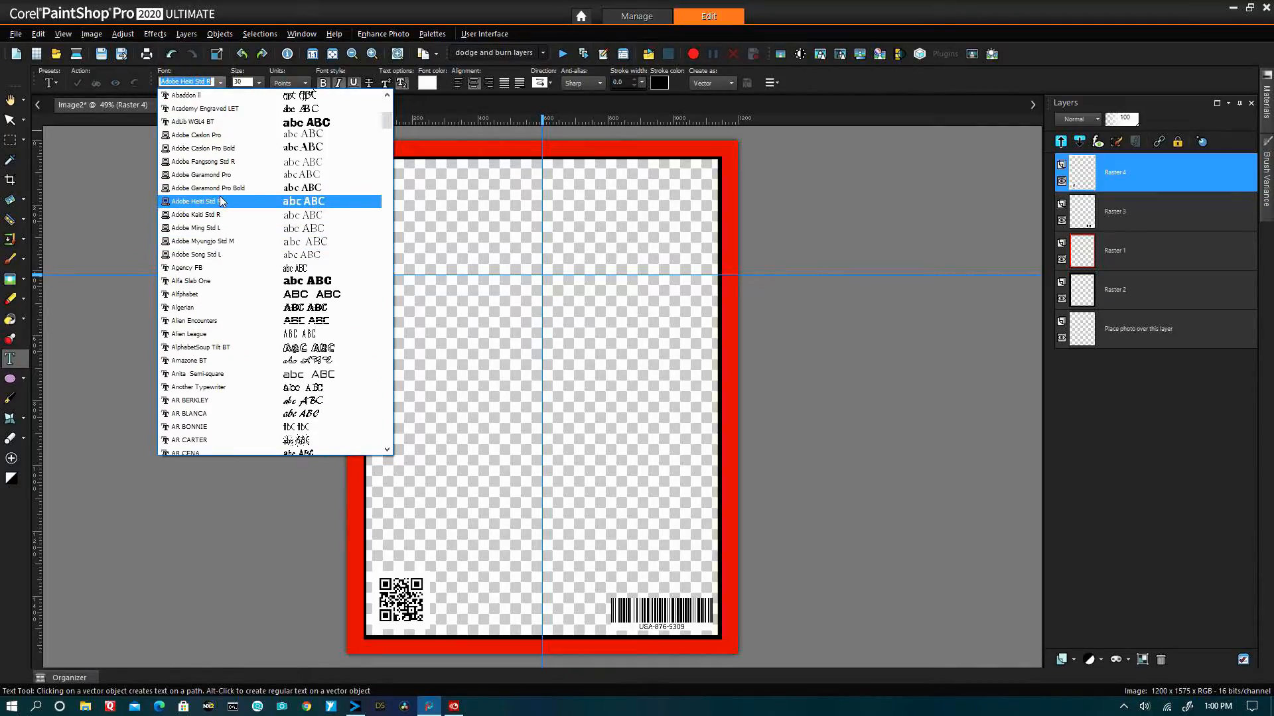
{"action": "left_click", "coordinate": [221, 188]}
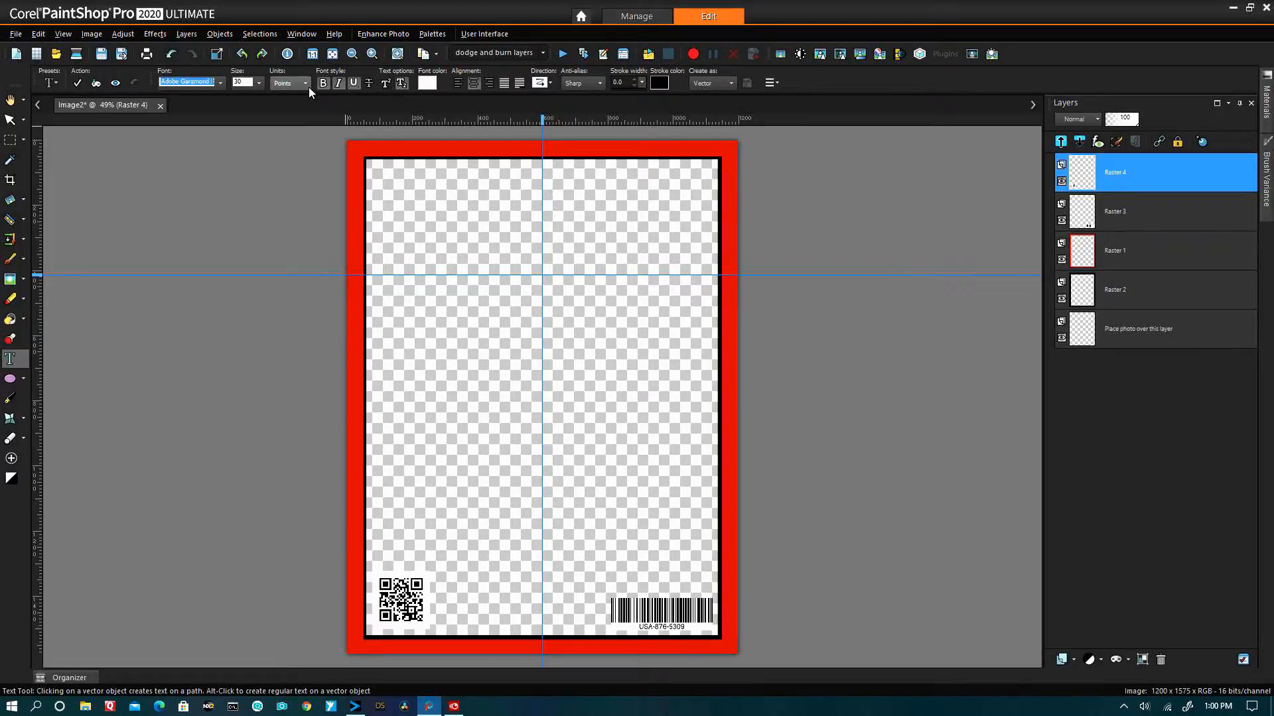
{"action": "left_click", "coordinate": [259, 81]}
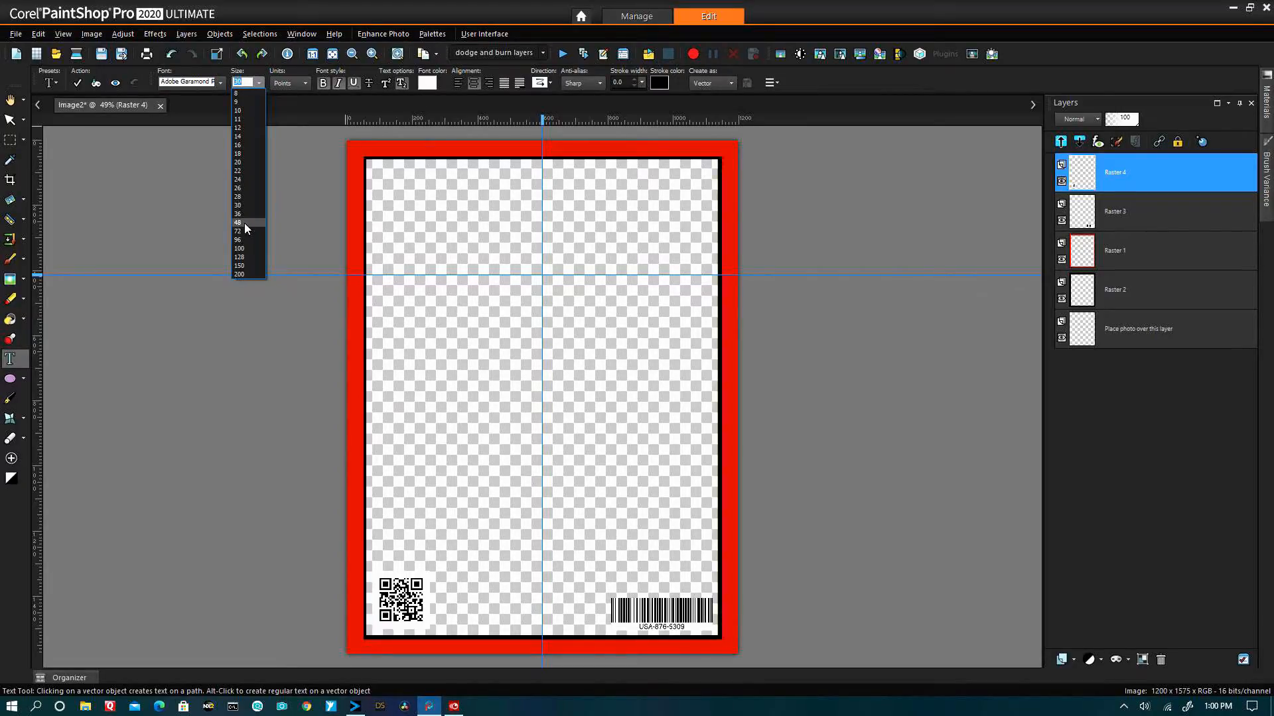
{"action": "left_click", "coordinate": [244, 258]}
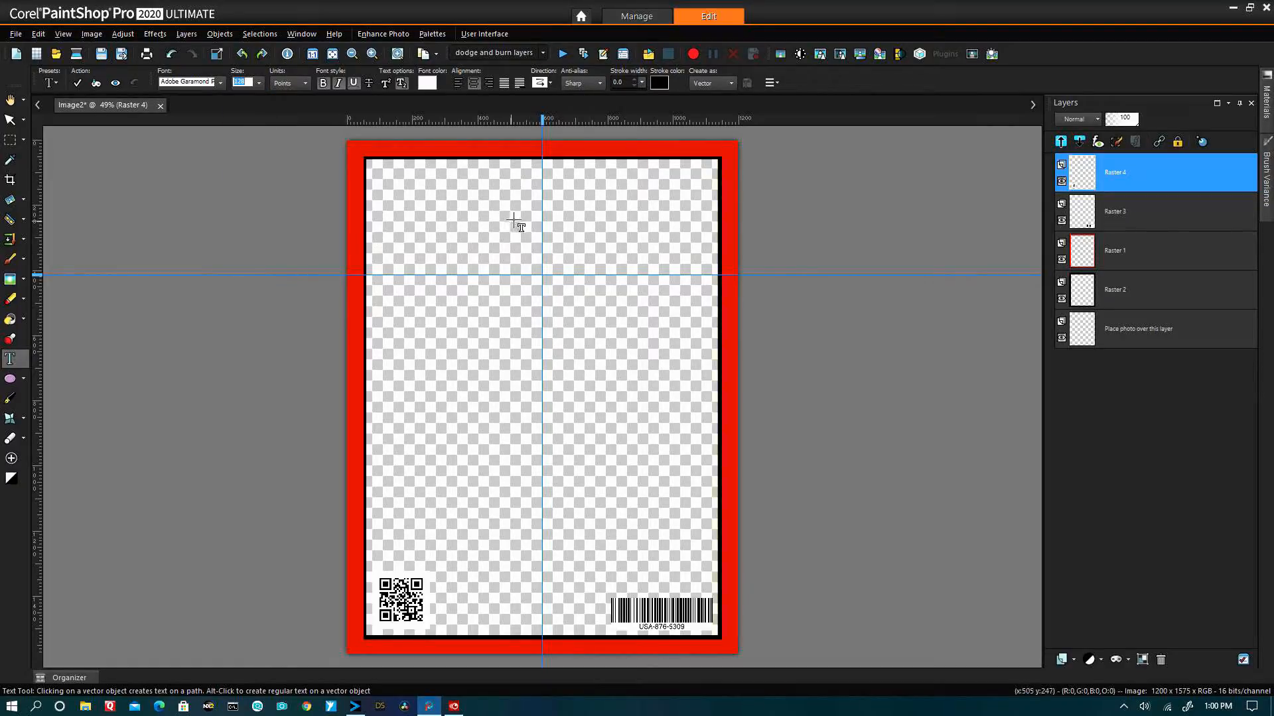
Add the title text "Class ACT" near the top of the cover, above the horizontal guide and around the centre guide.
{"action": "left_click", "coordinate": [534, 216]}
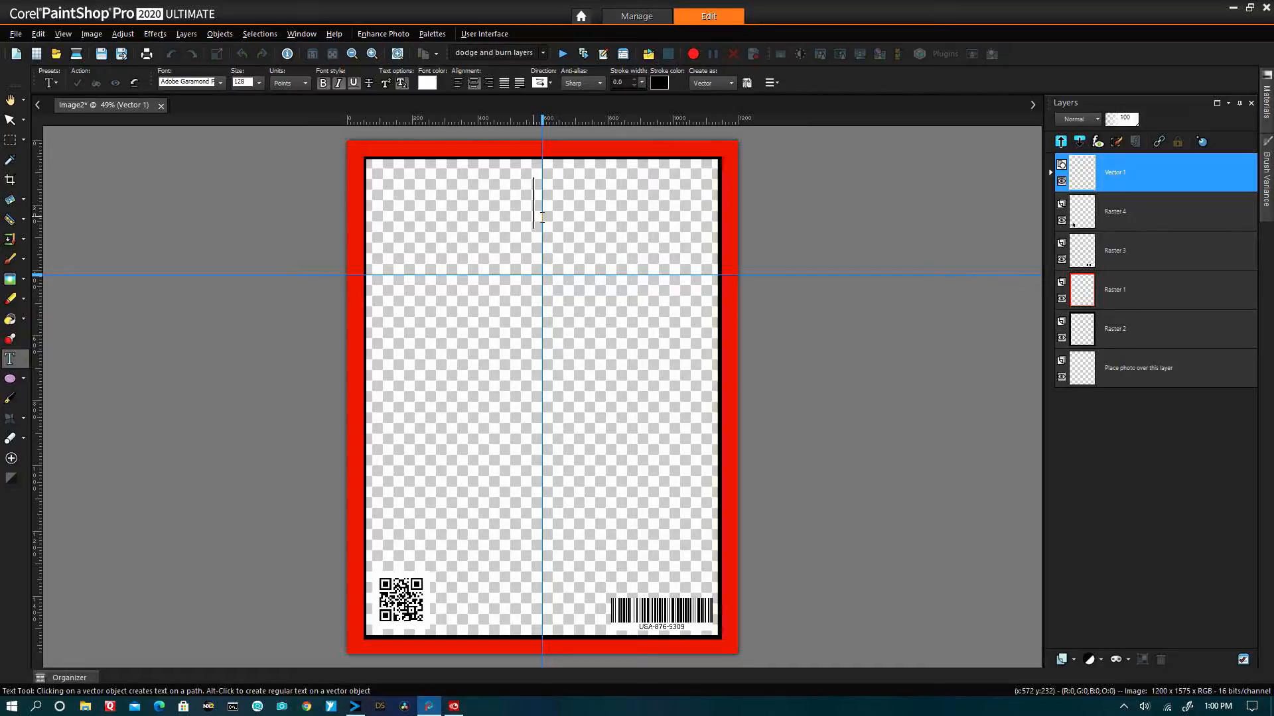
{"action": "type", "text": "Clac"}
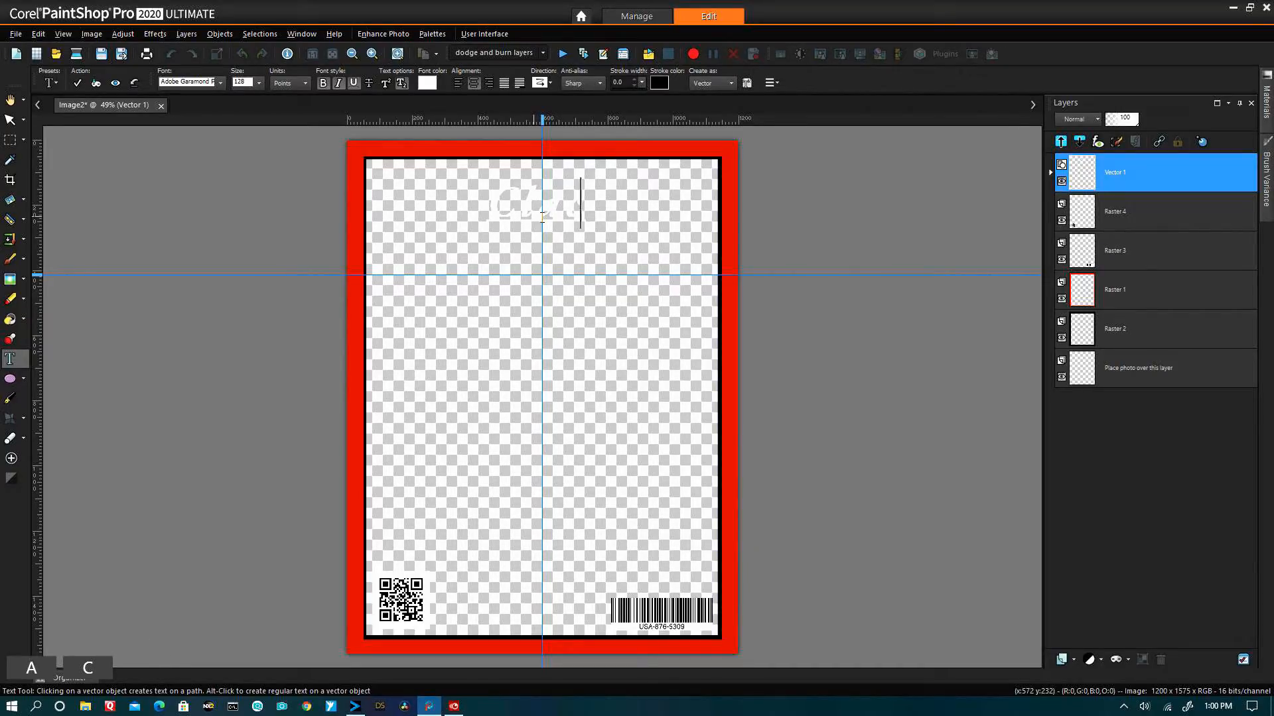
{"action": "key", "text": "BackSpace"}
{"action": "type", "text": "ss ACT"}
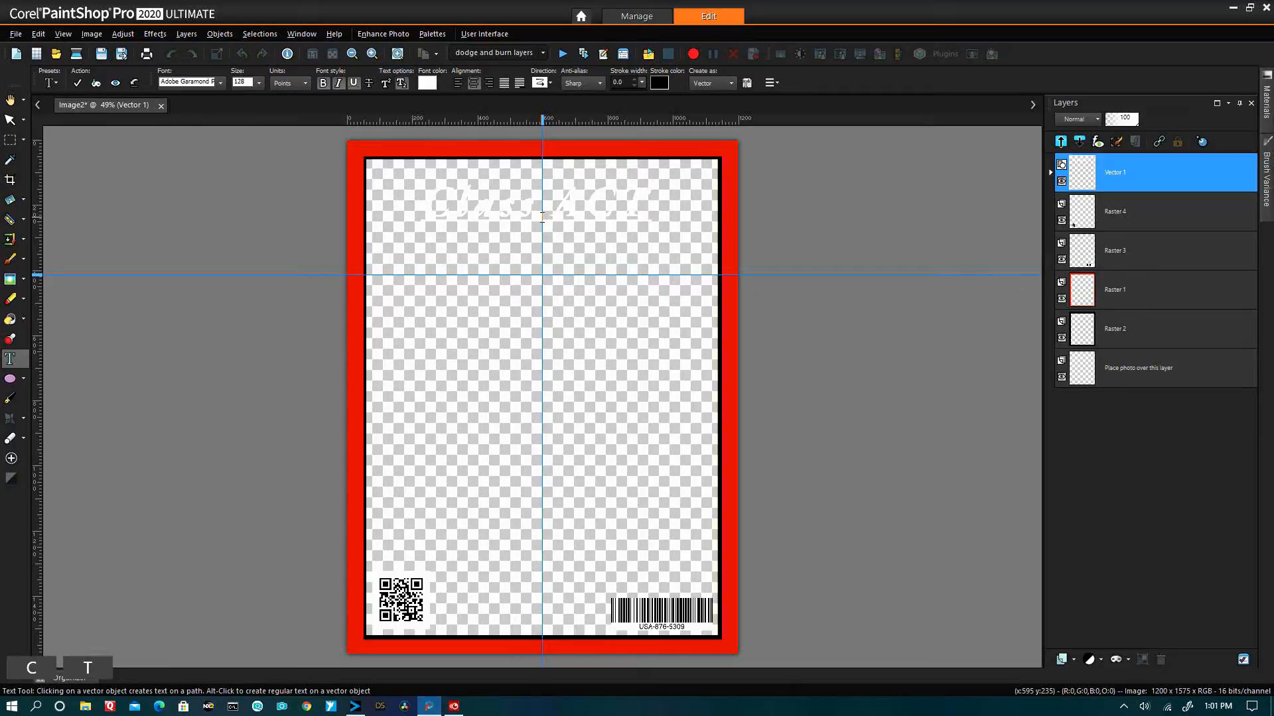
Change the whole "Class ACT" title to a black font color with a white stroke color.
{"action": "left_click_drag", "start_coordinate": [649, 203], "coordinate": [428, 204]}
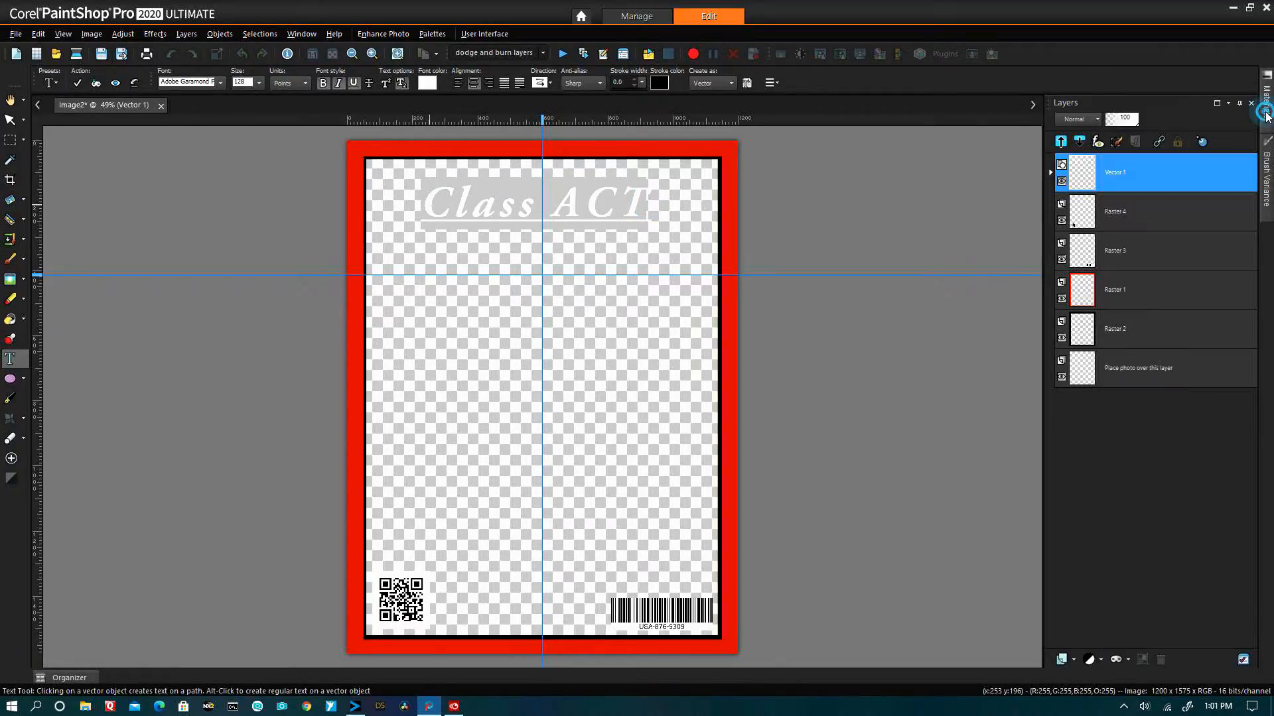
{"action": "mouse_move", "coordinate": [1267, 103]}
{"action": "left_click", "coordinate": [1112, 287]}
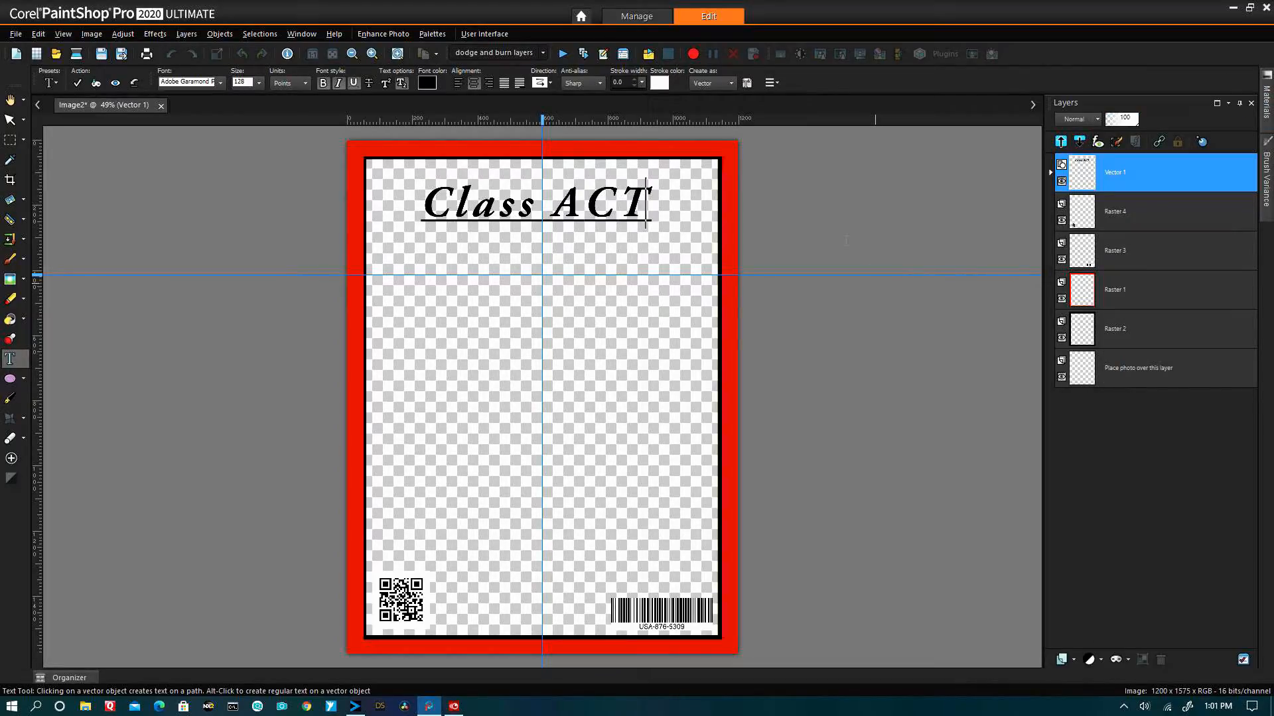
Nudge the title to centre it on the vertical guide and replace "ass" in its first word with "ASS".
{"action": "left_click", "coordinate": [532, 203]}
{"action": "double_click", "coordinate": [501, 207]}
{"action": "left_click", "coordinate": [537, 203]}
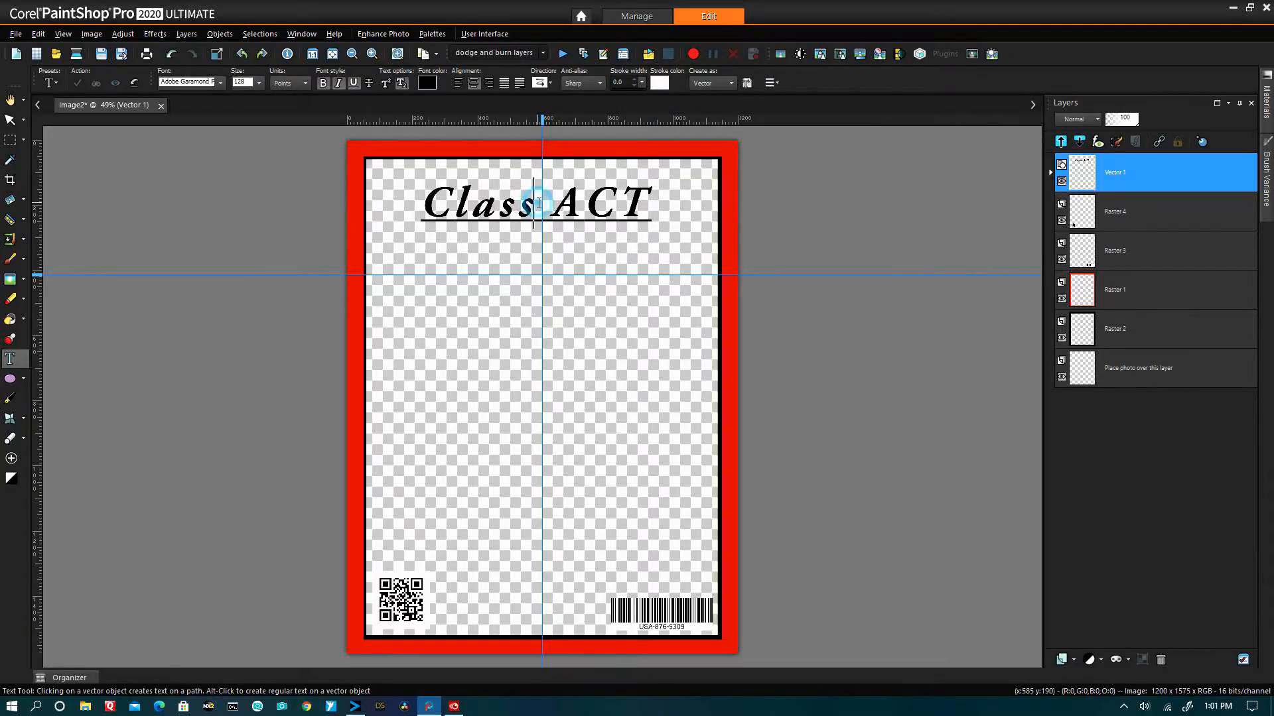
{"action": "left_click_drag", "start_coordinate": [533, 204], "coordinate": [543, 203]}
{"action": "left_click", "coordinate": [532, 211]}
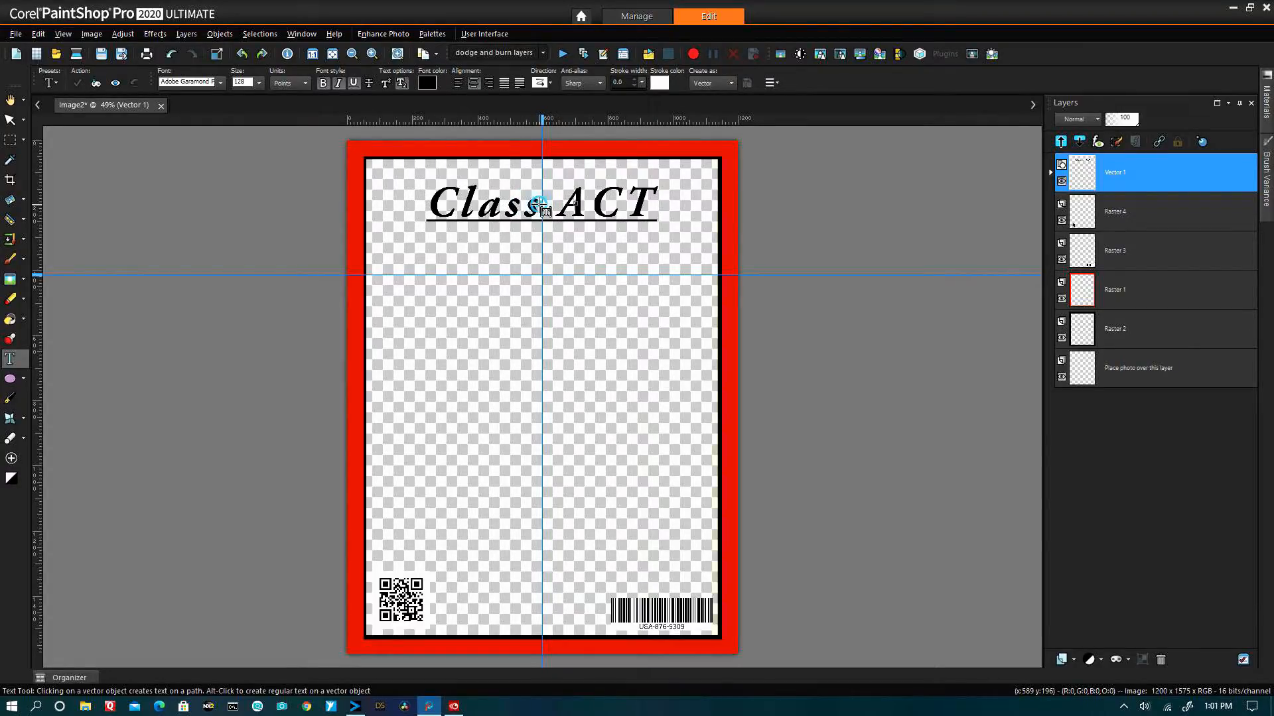
{"action": "left_click_drag", "start_coordinate": [539, 206], "coordinate": [483, 204]}
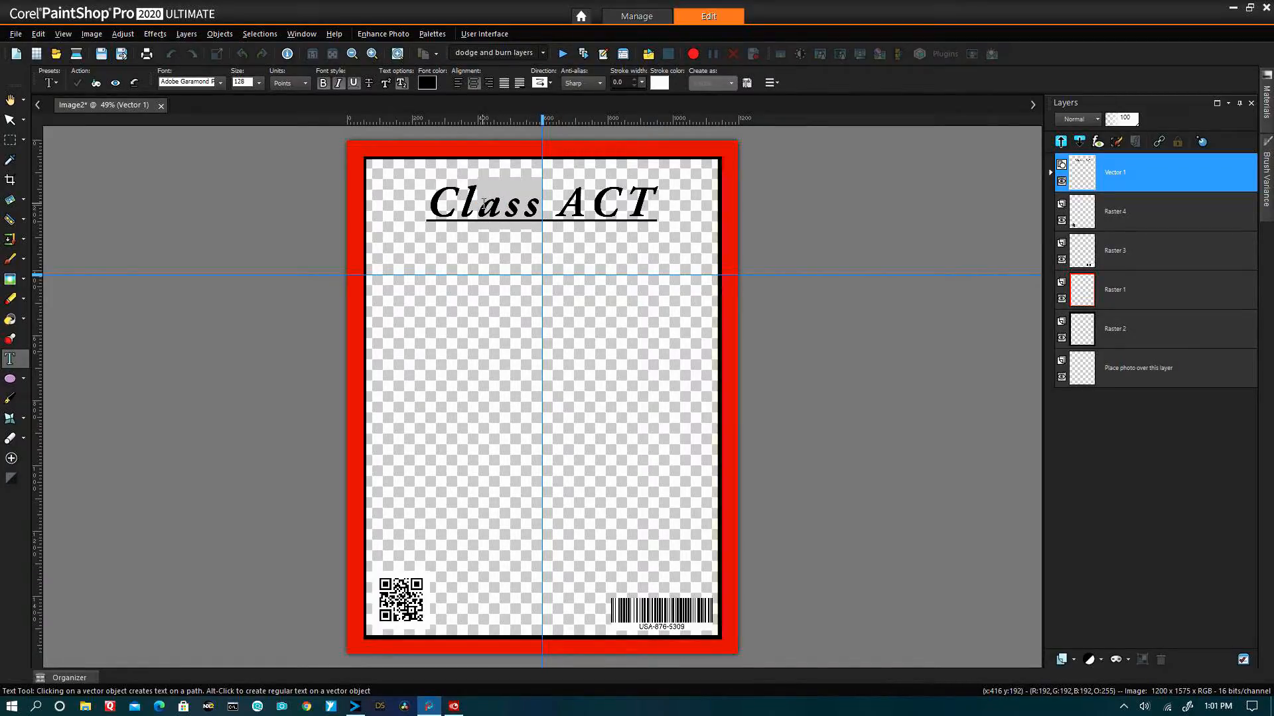
{"action": "type", "text": "ASS"}
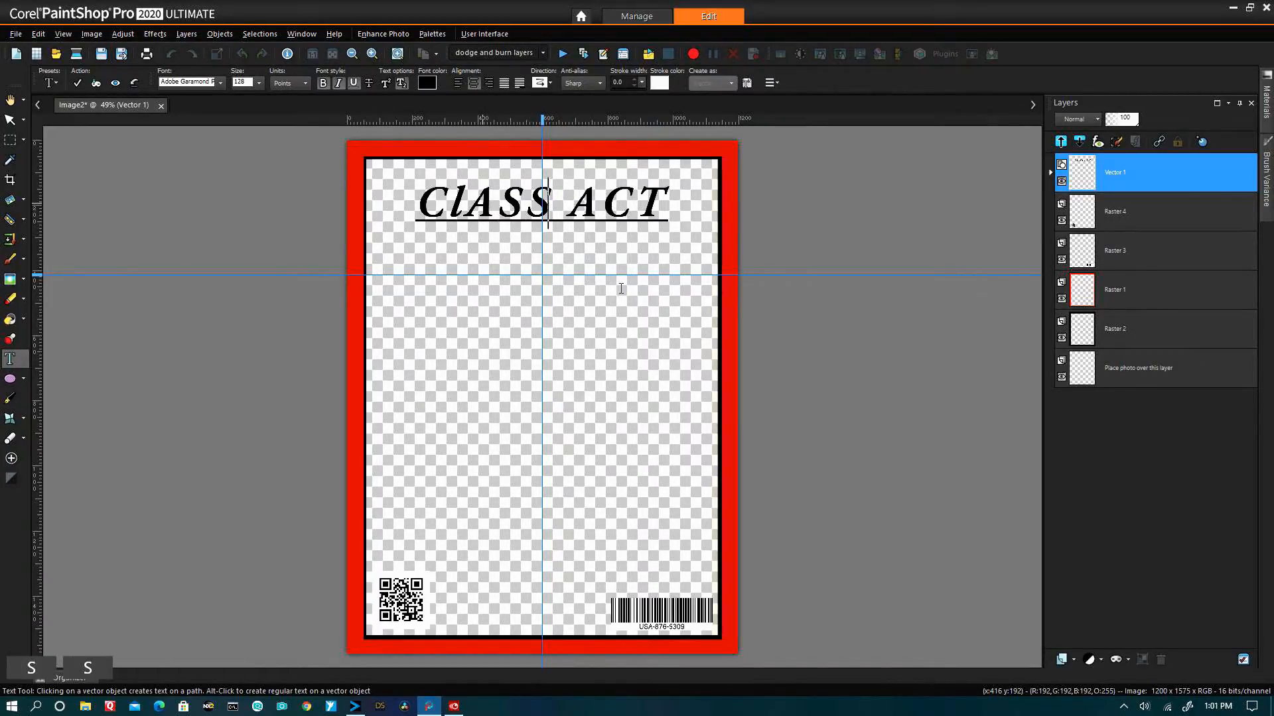
Set the font size of the entire title to 200 points.
{"action": "left_click_drag", "start_coordinate": [666, 213], "coordinate": [425, 204]}
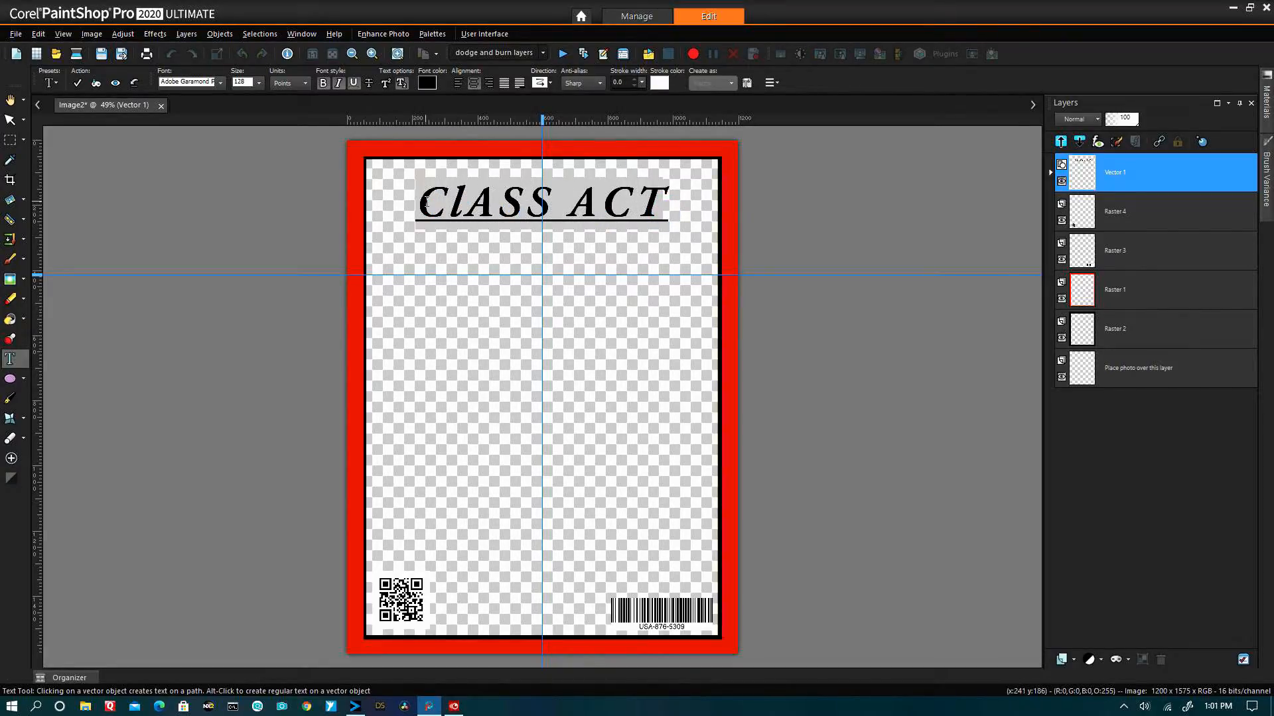
{"action": "left_click", "coordinate": [258, 83]}
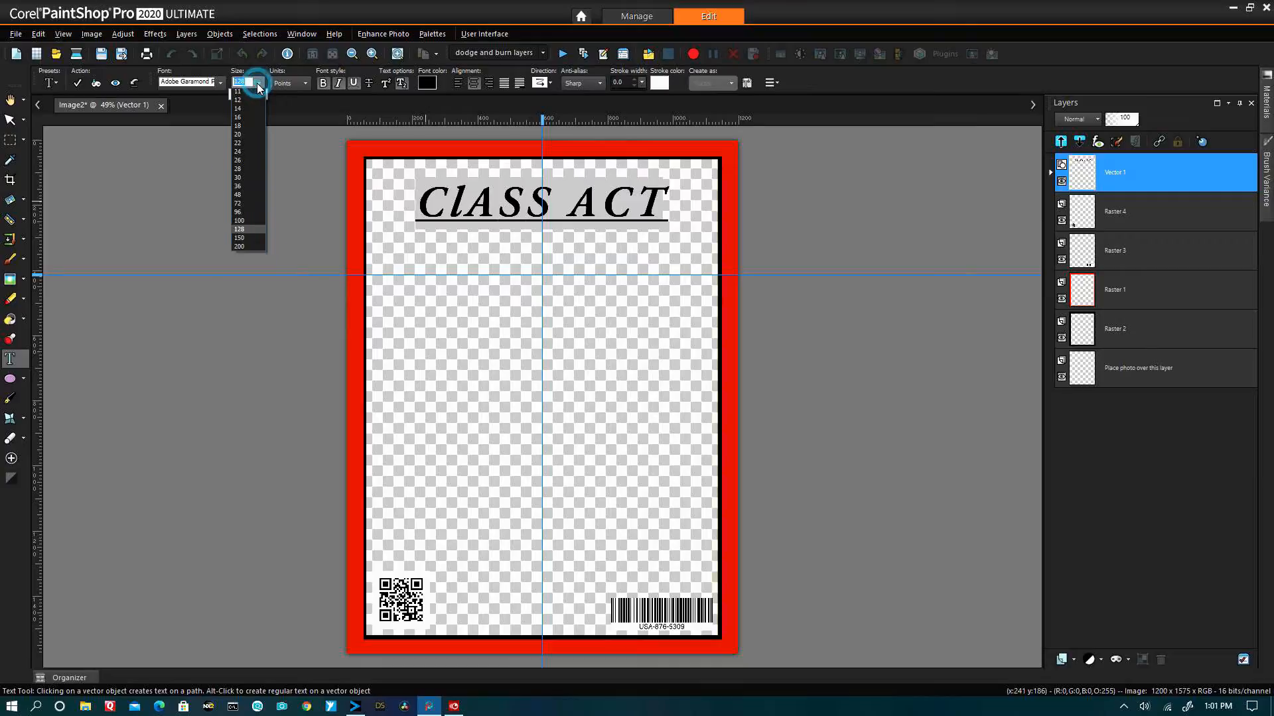
{"action": "left_click", "coordinate": [243, 262]}
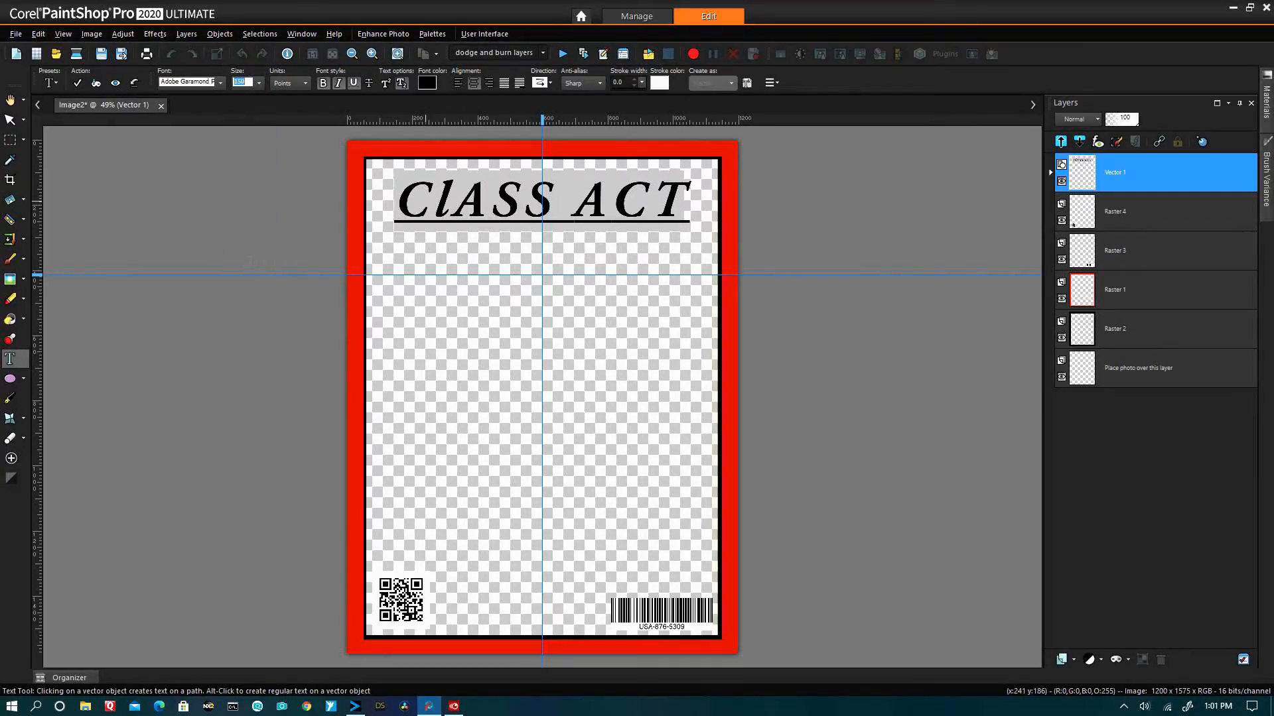
{"action": "left_click", "coordinate": [258, 83]}
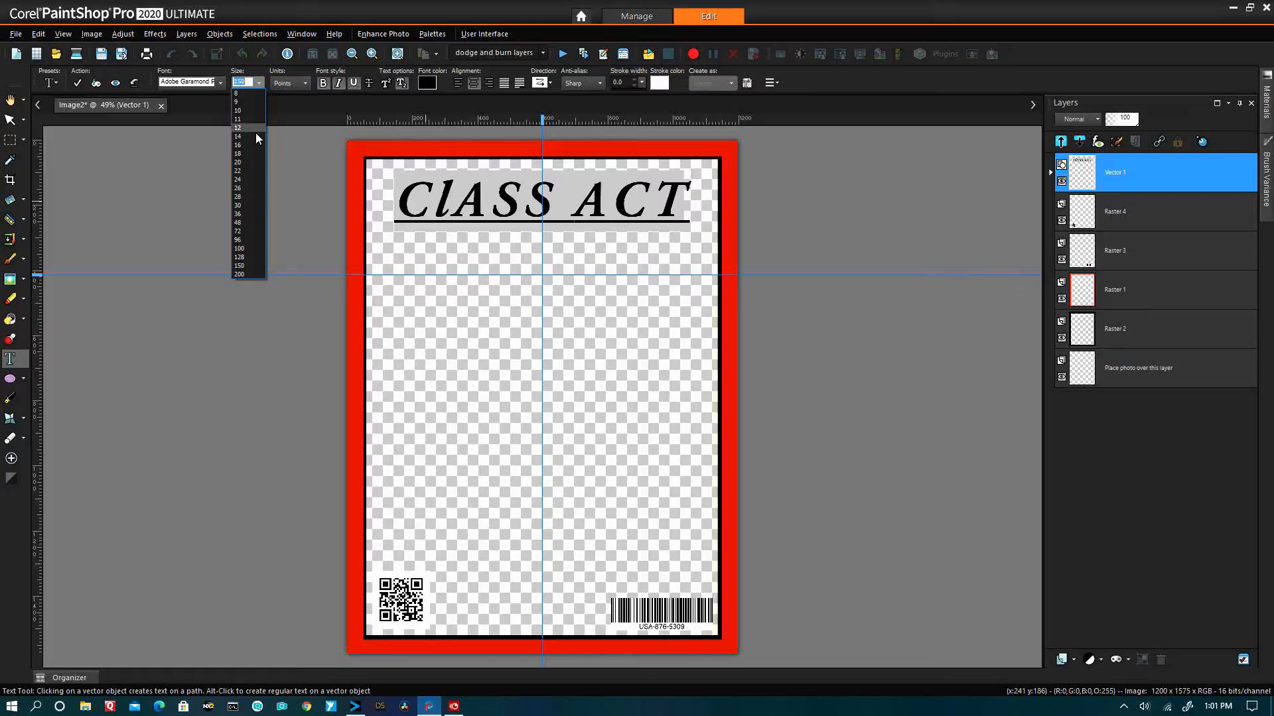
{"action": "left_click", "coordinate": [240, 274]}
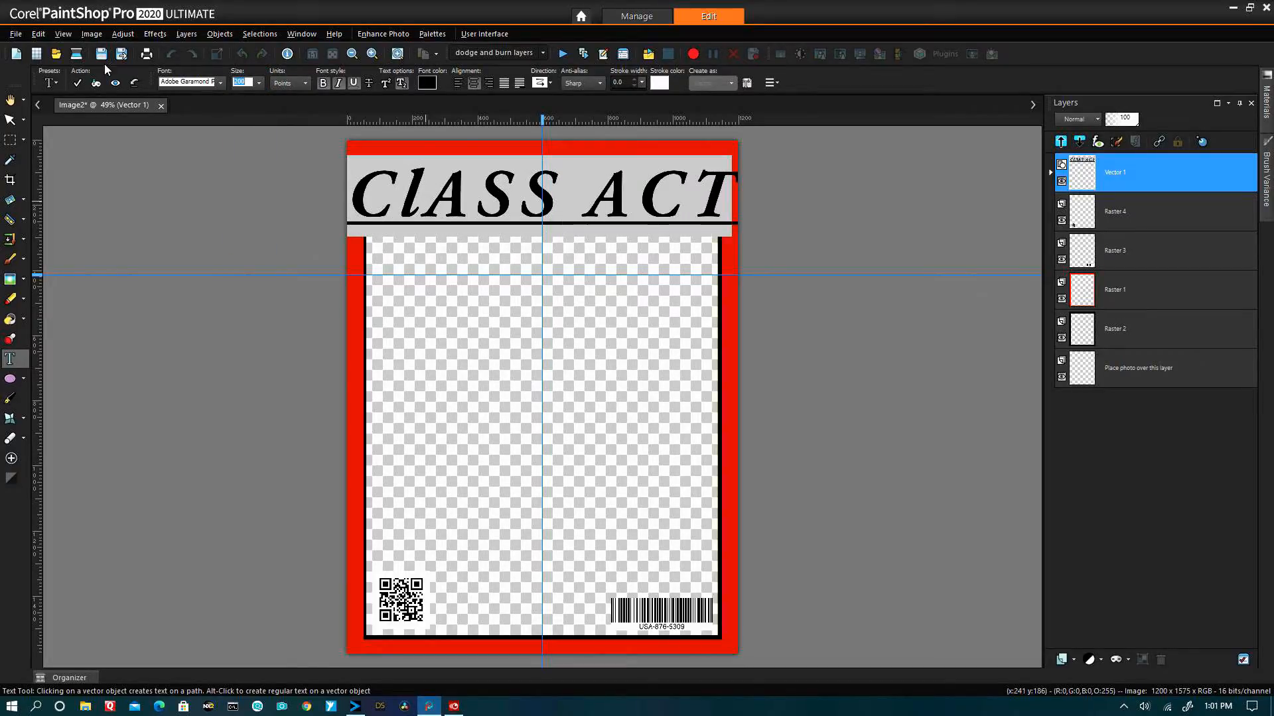
Scale the title with the Pick tool to fit between the side borders and stretch it down almost to the horizontal guide.
{"action": "key", "text": "k"}
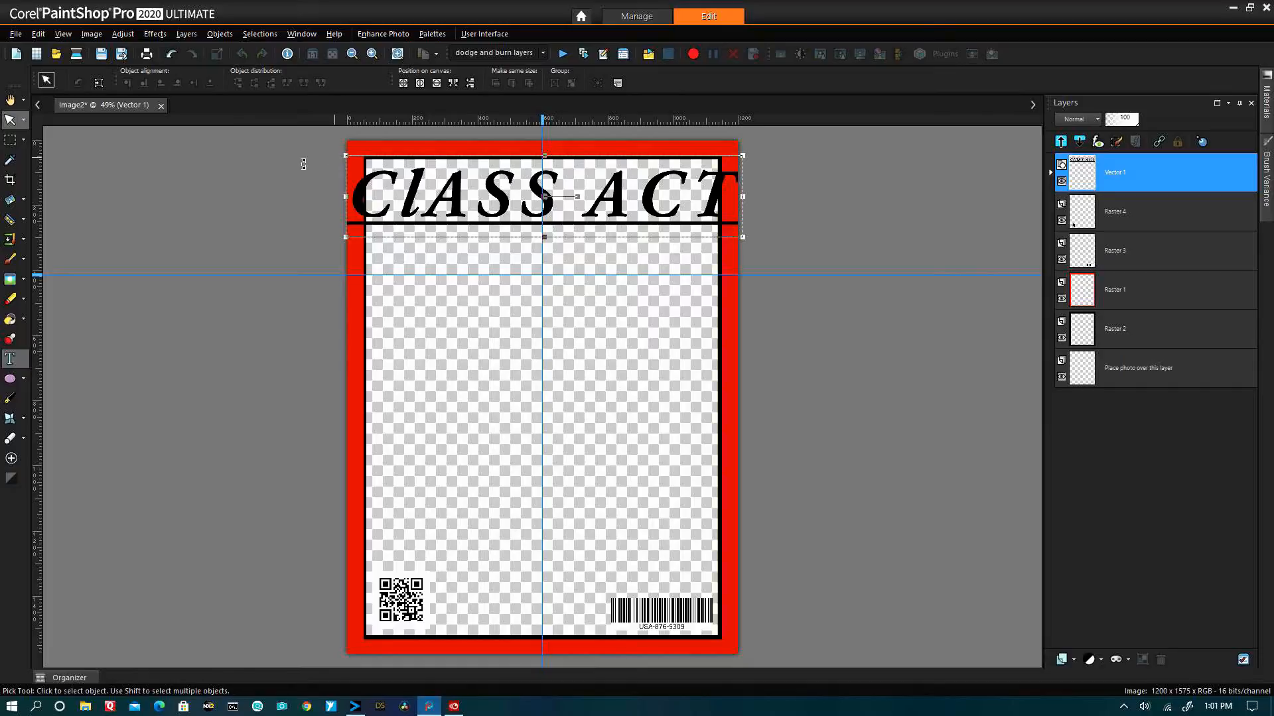
{"action": "left_click_drag", "start_coordinate": [345, 154], "coordinate": [380, 161]}
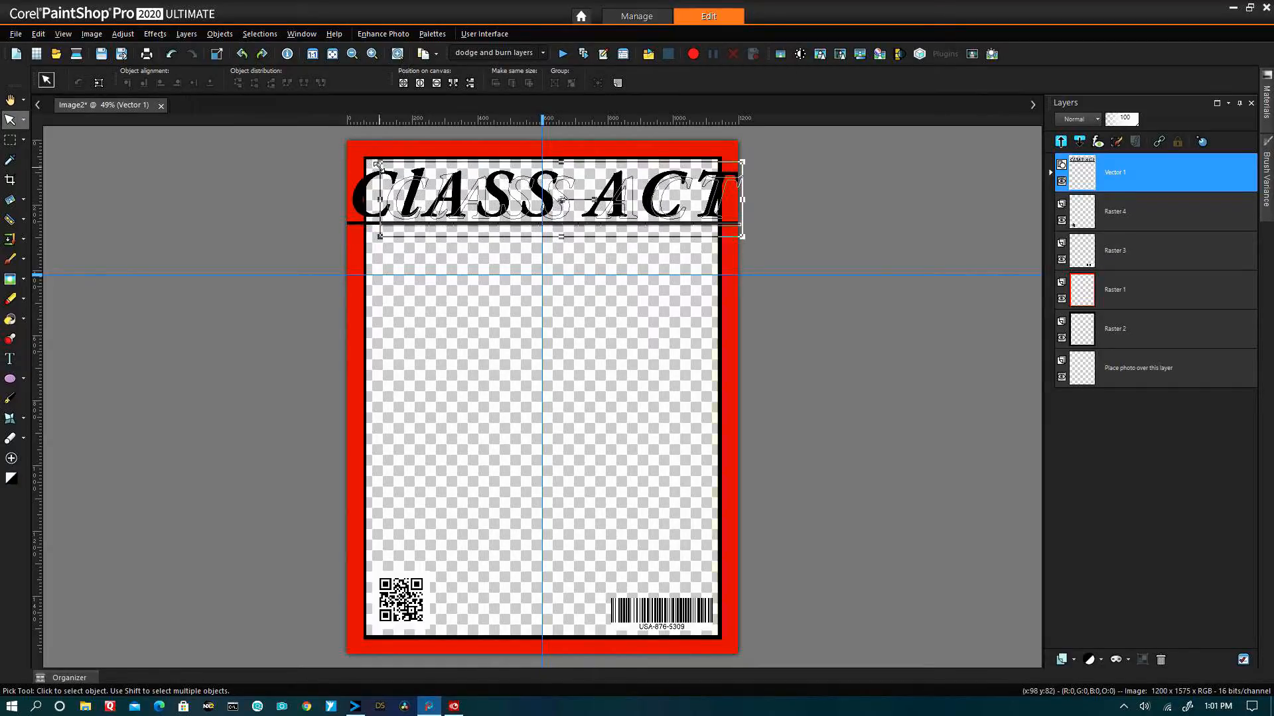
{"action": "left_click_drag", "start_coordinate": [743, 161], "coordinate": [705, 171]}
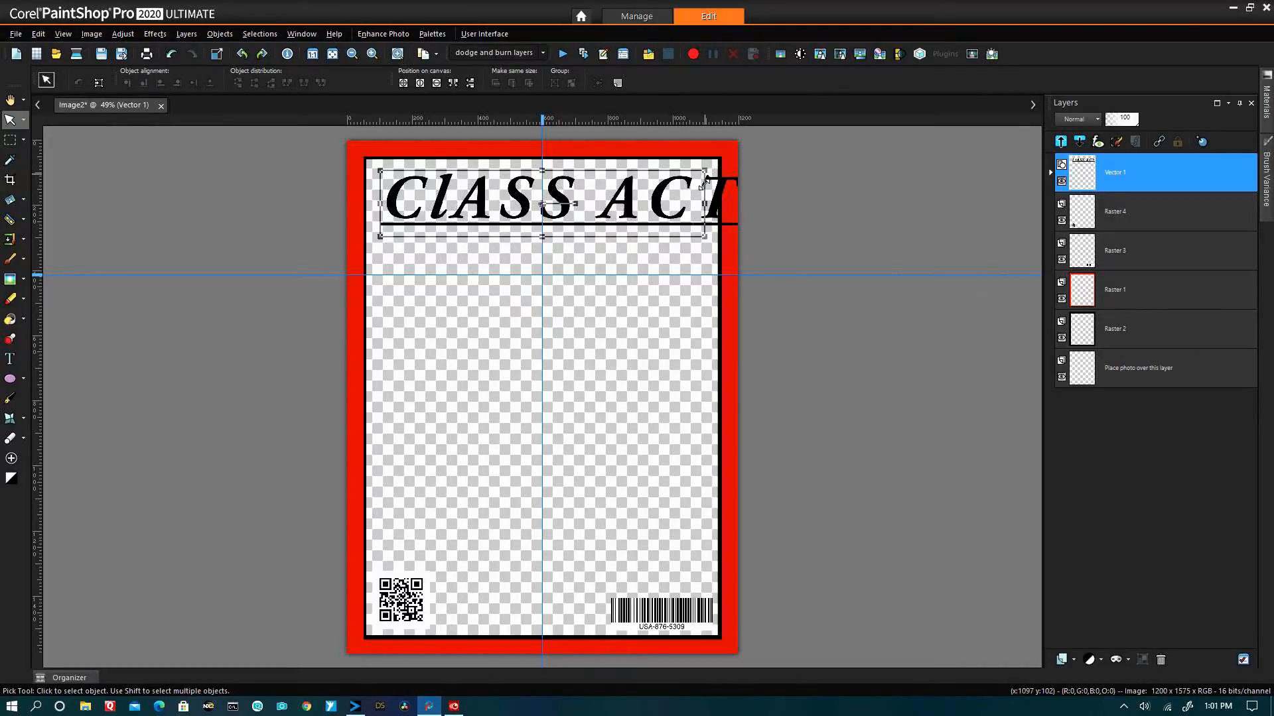
{"action": "left_click_drag", "start_coordinate": [542, 237], "coordinate": [542, 271]}
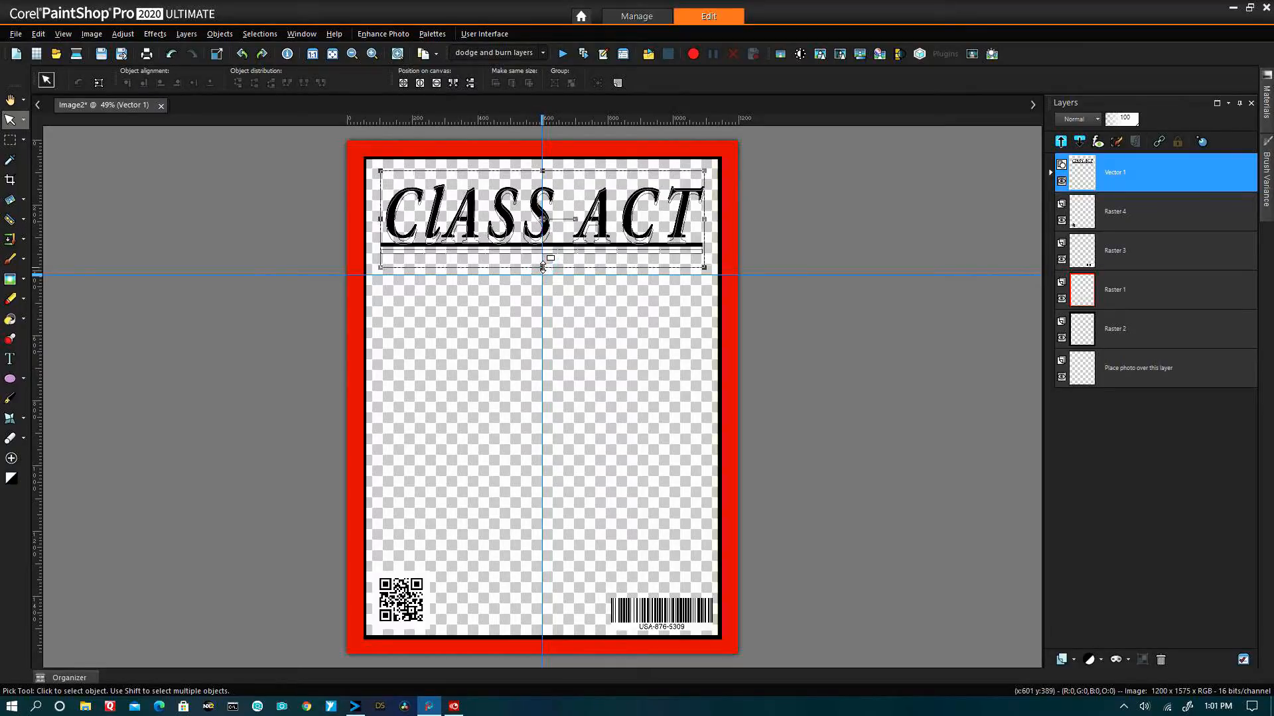
{"action": "left_click", "coordinate": [798, 310]}
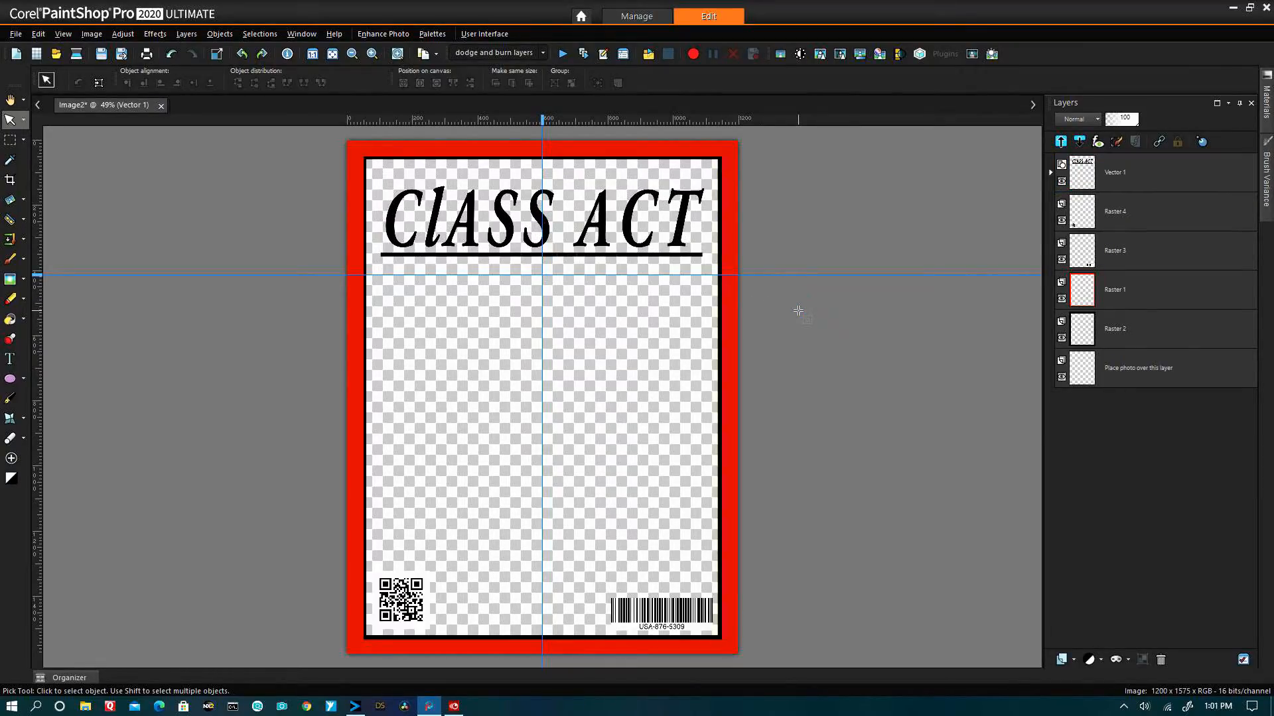
Try to rename the title's vector layer as Title.
{"action": "left_click", "coordinate": [1117, 173]}
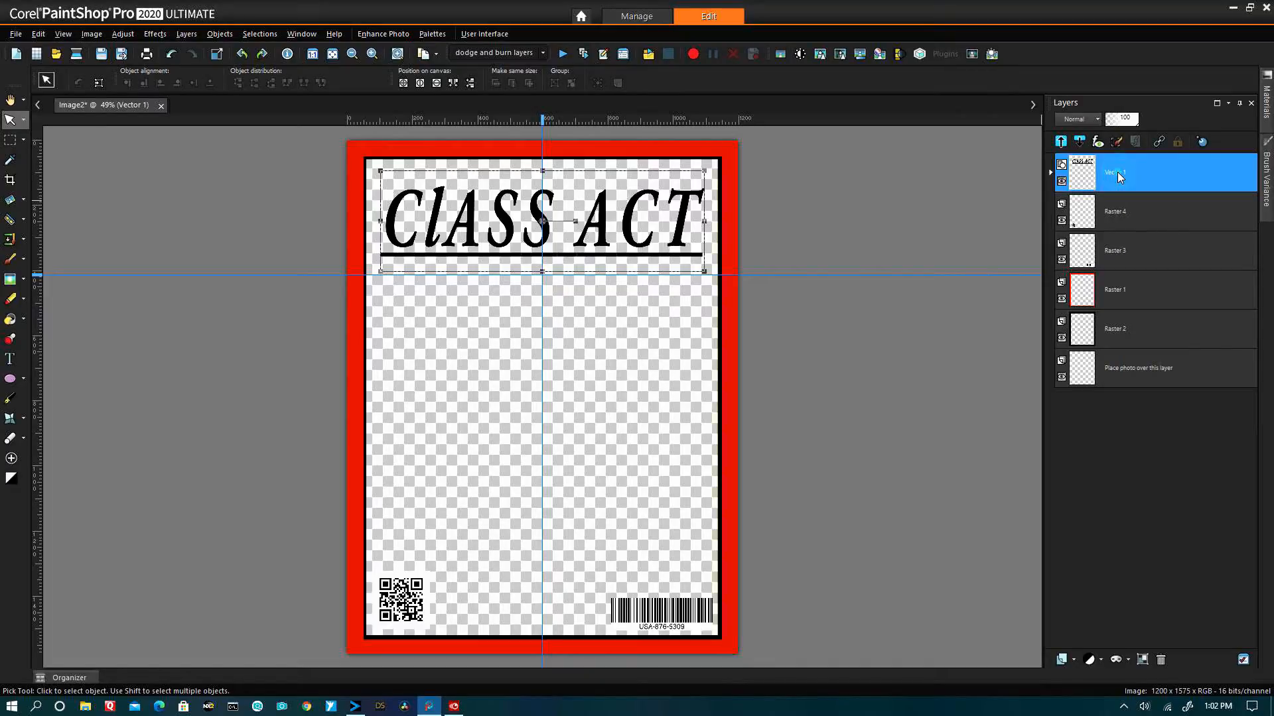
{"action": "left_click", "coordinate": [1116, 173]}
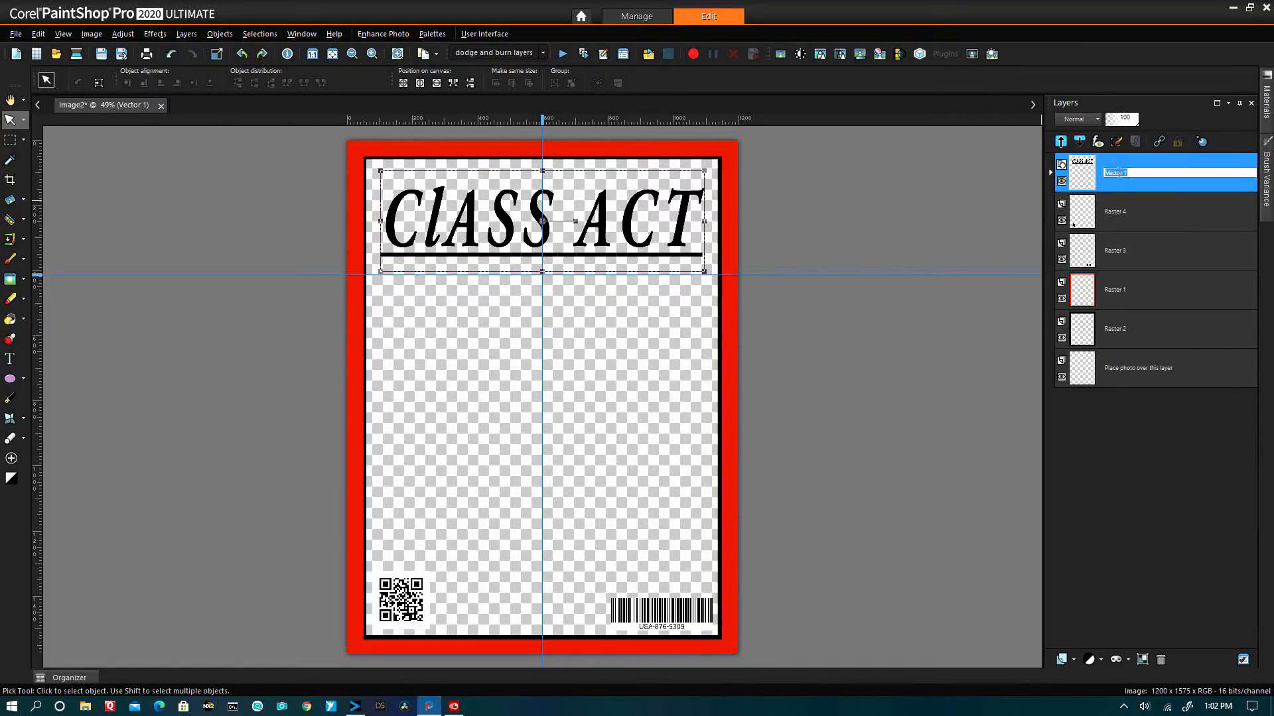
{"action": "type", "text": "Title"}
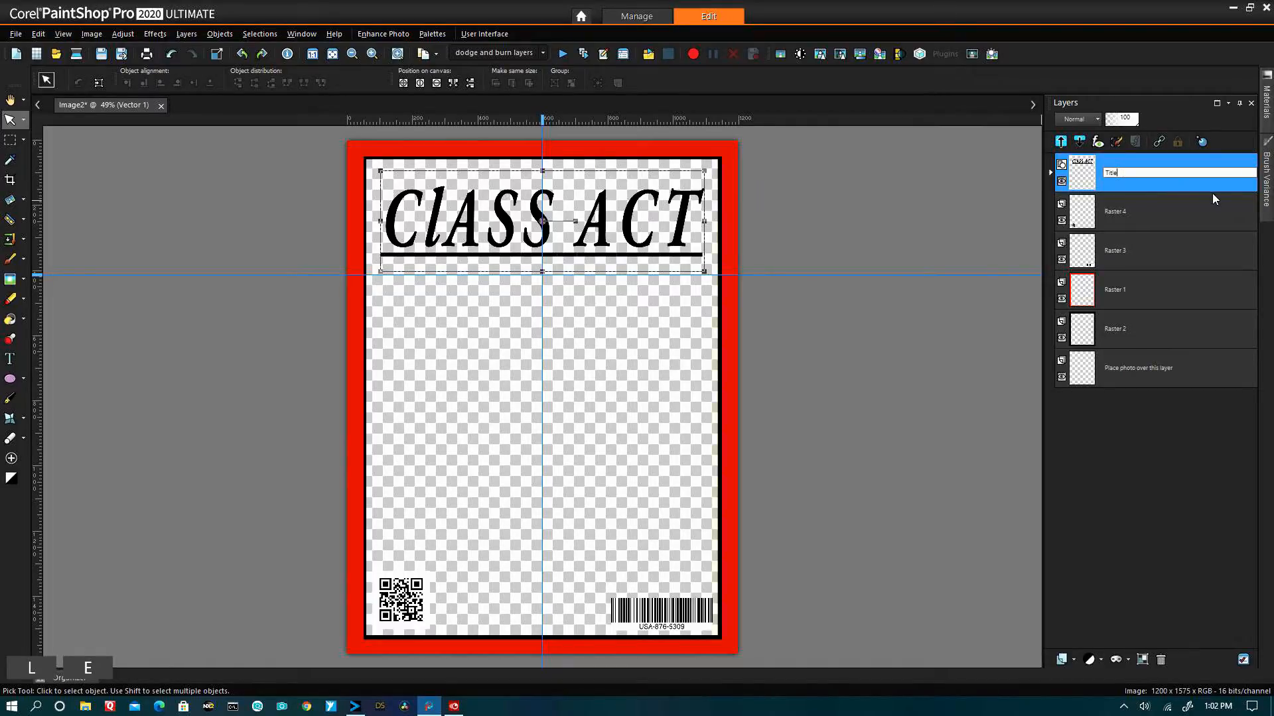
Rename the barcode's raster layer as Bar code.
{"action": "left_click", "coordinate": [1115, 250]}
{"action": "double_click", "coordinate": [1117, 252]}
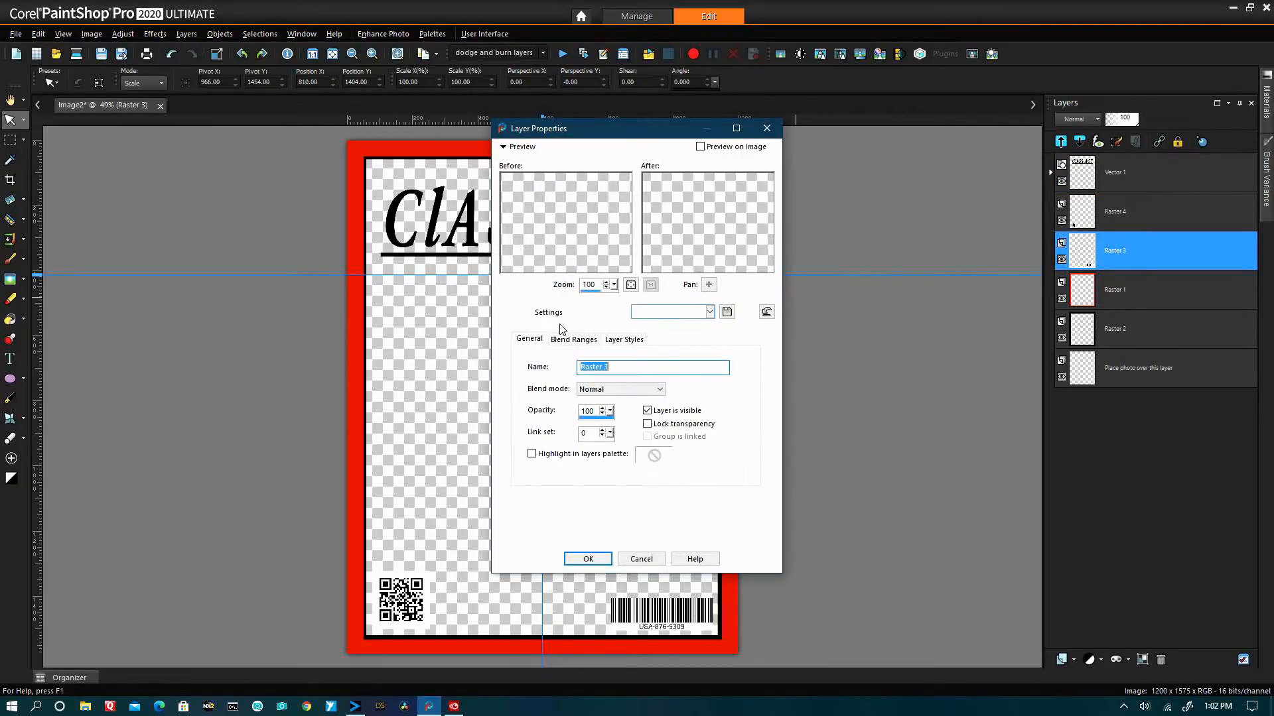
{"action": "left_click_drag", "start_coordinate": [613, 366], "coordinate": [577, 367]}
{"action": "type", "text": "Bar c"}
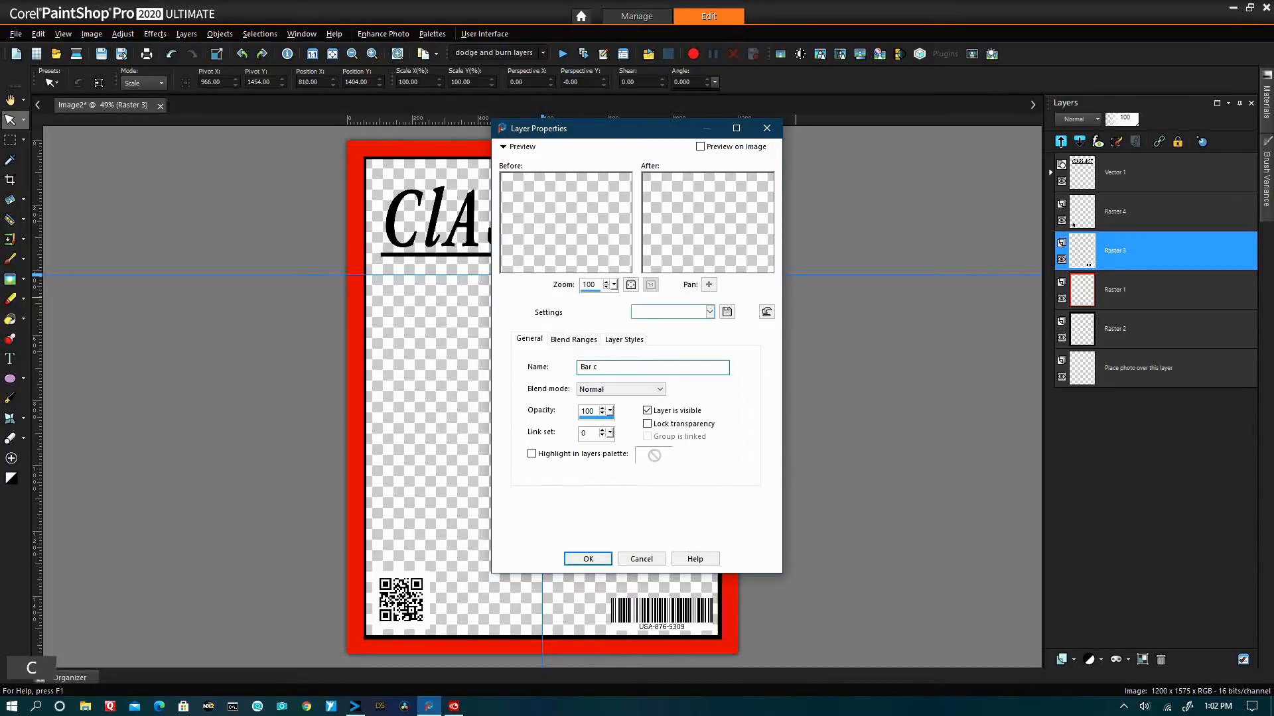
{"action": "type", "text": "ode"}
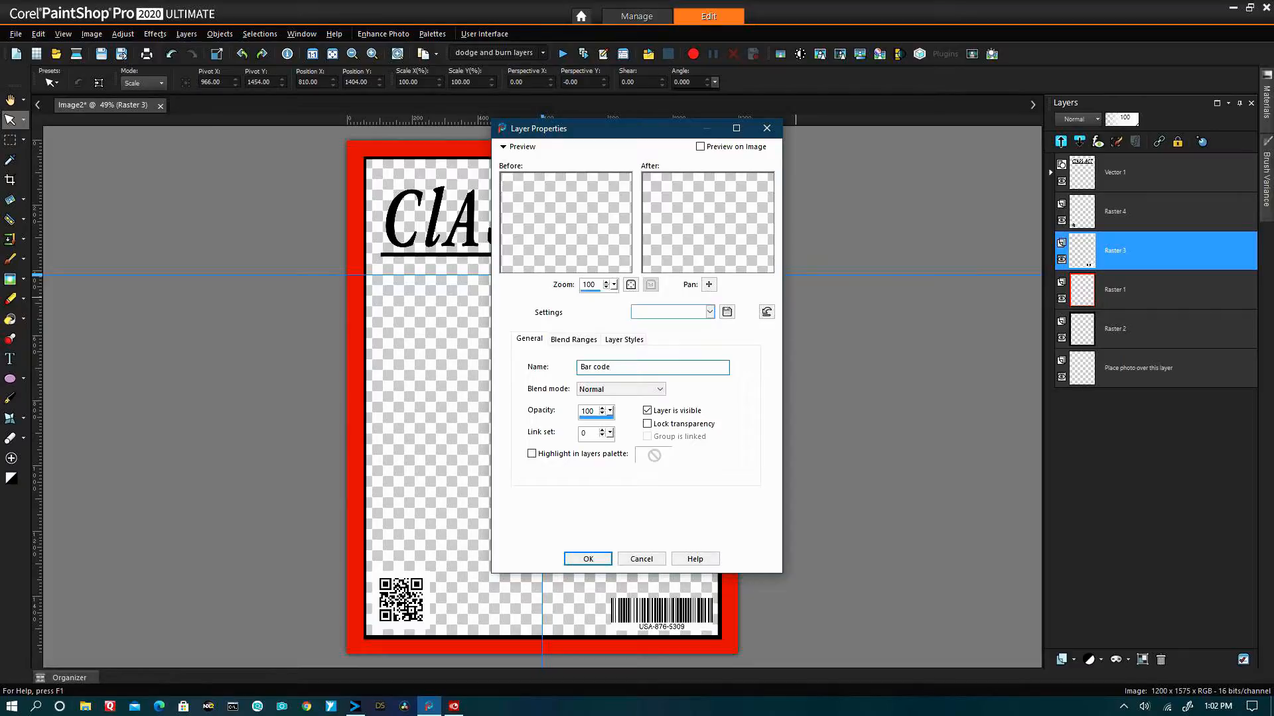
{"action": "key", "text": "Return"}
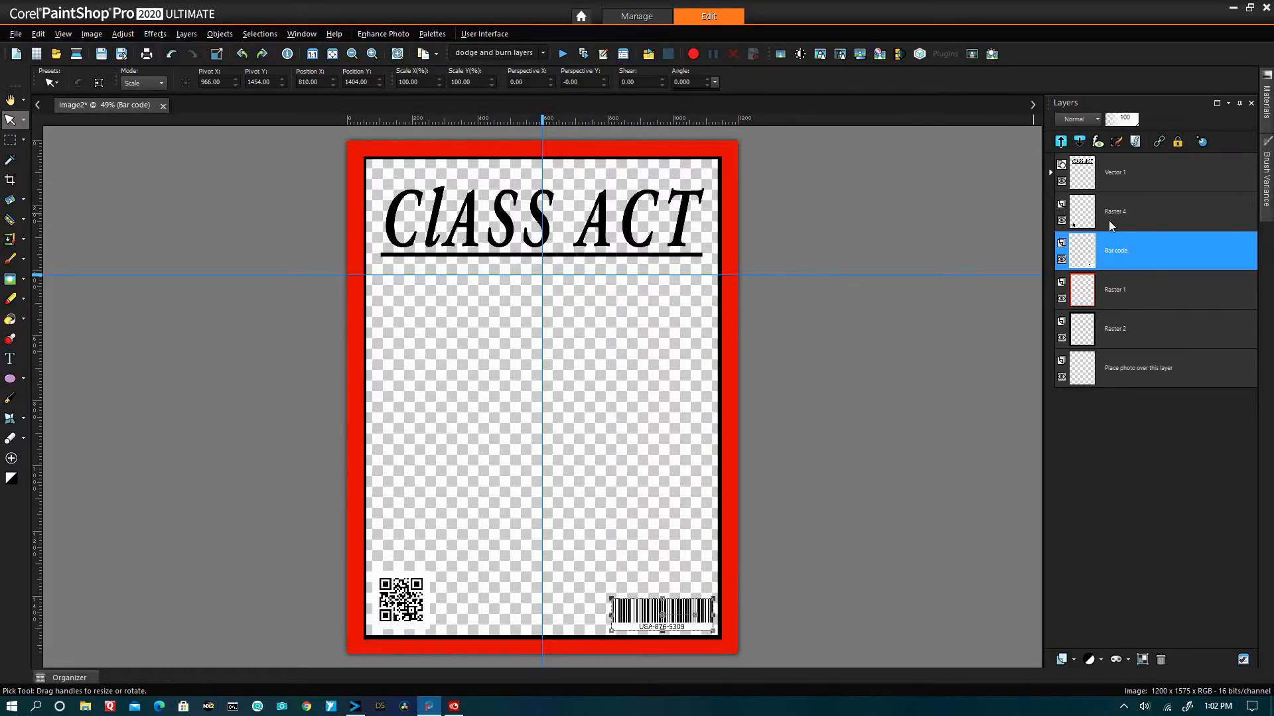
Rename the QR code's raster layer as QR code.
{"action": "left_click", "coordinate": [1121, 217]}
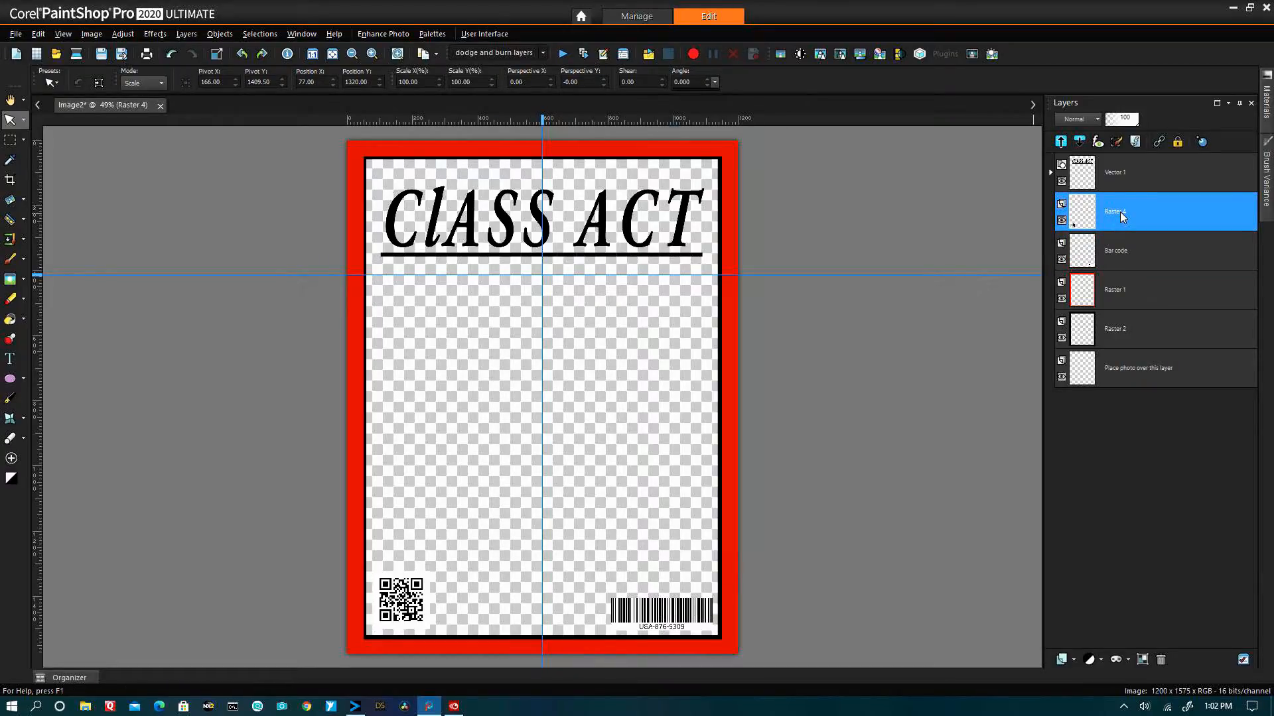
{"action": "double_click", "coordinate": [1121, 217]}
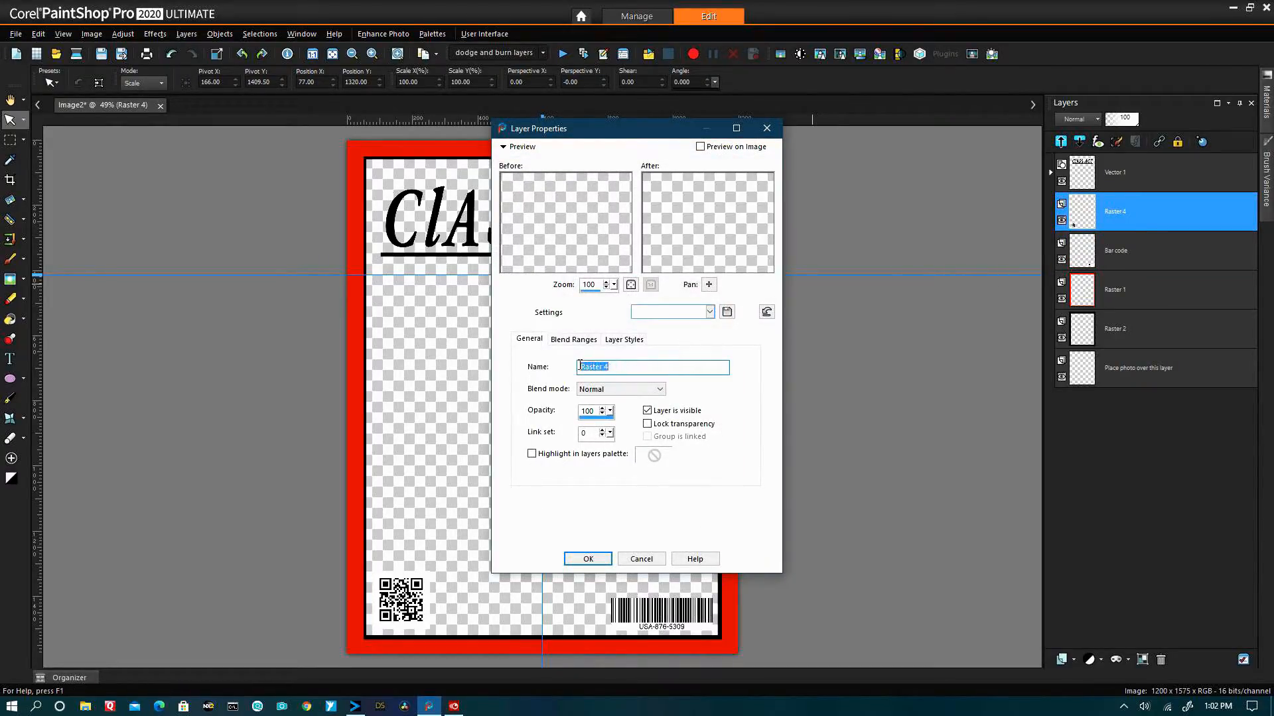
{"action": "type", "text": "Q"}
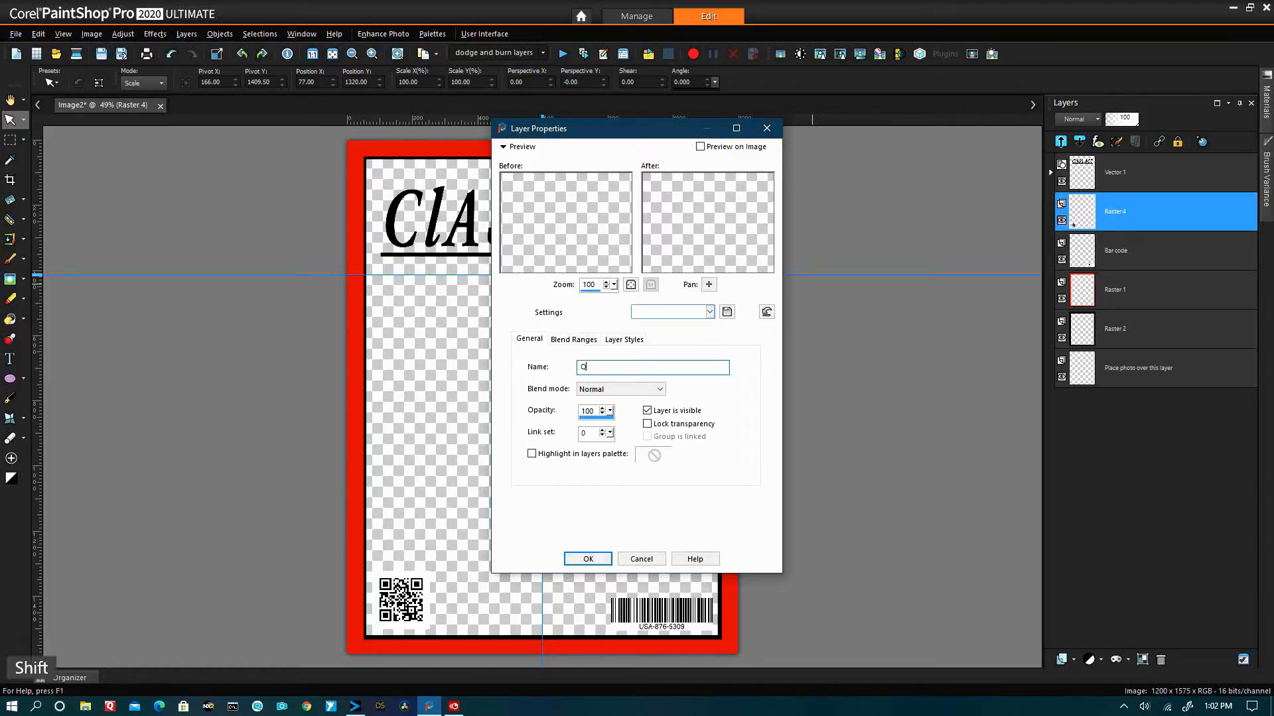
{"action": "type", "text": "R code"}
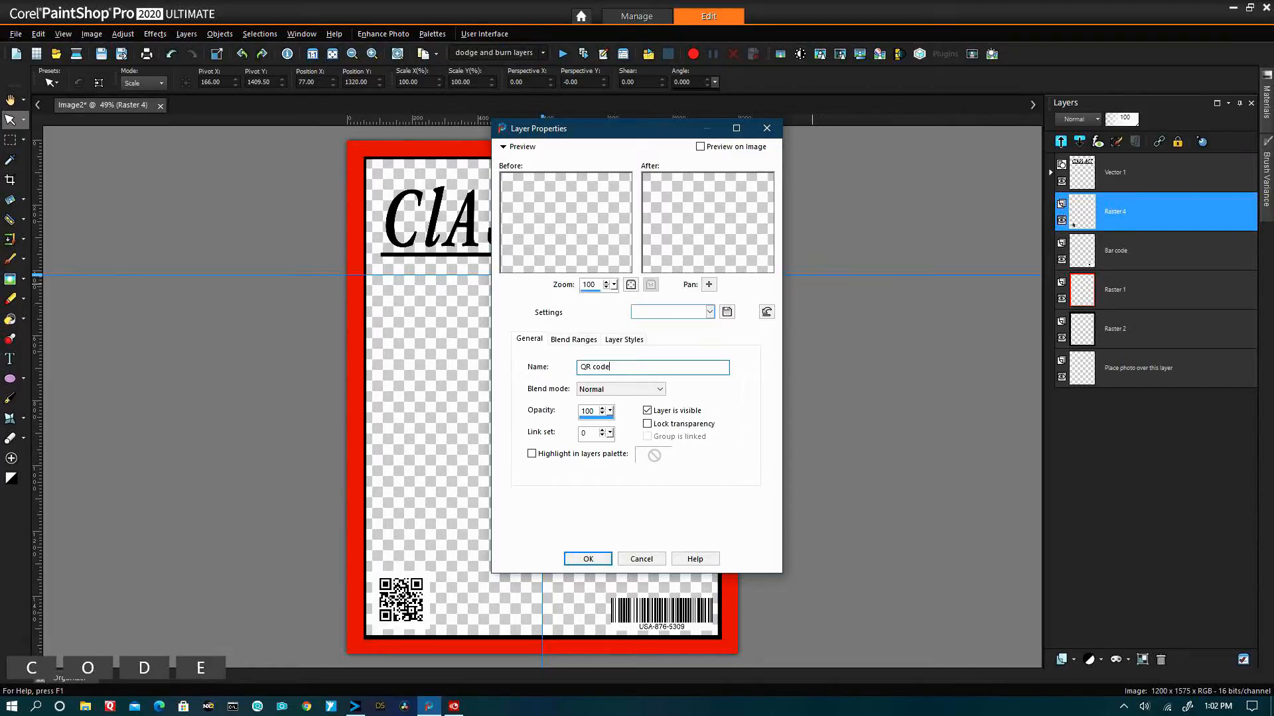
{"action": "left_click", "coordinate": [587, 558]}
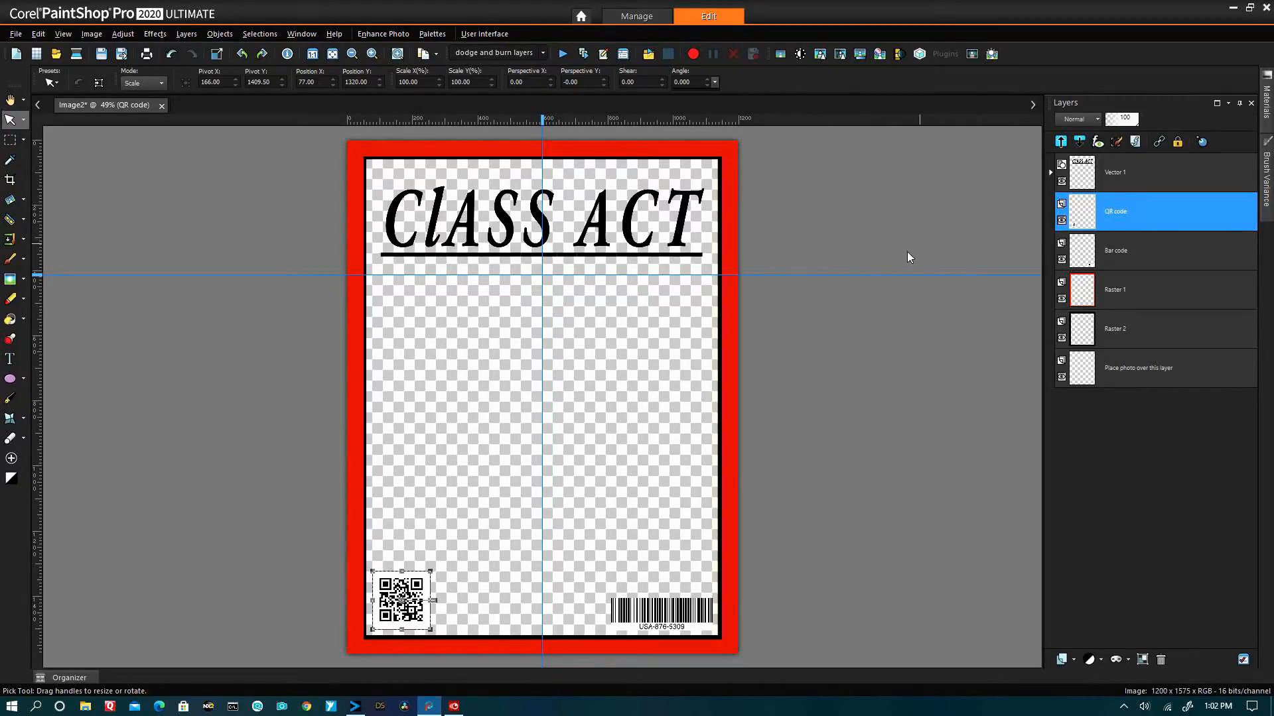
Add a new raster layer with default settings above the title's vector layer and name it Spacer.
{"action": "left_click", "coordinate": [1113, 179]}
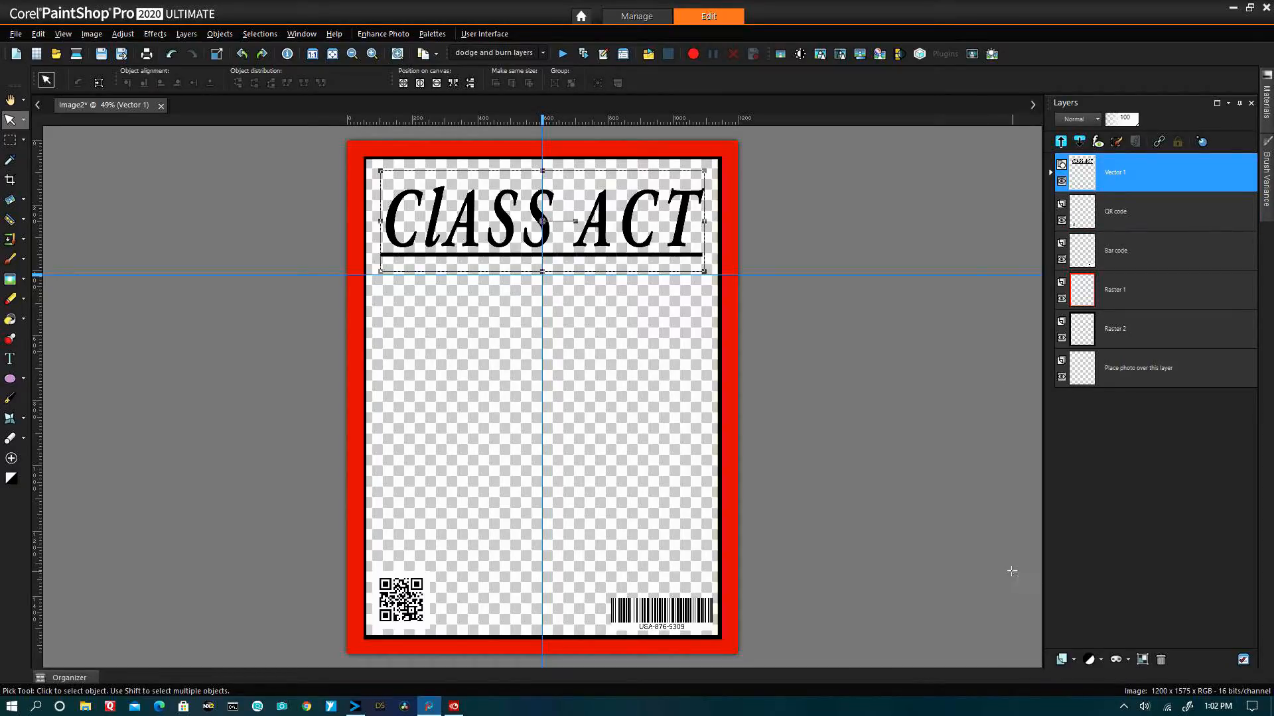
{"action": "left_click", "coordinate": [1064, 664]}
{"action": "left_click", "coordinate": [1085, 543]}
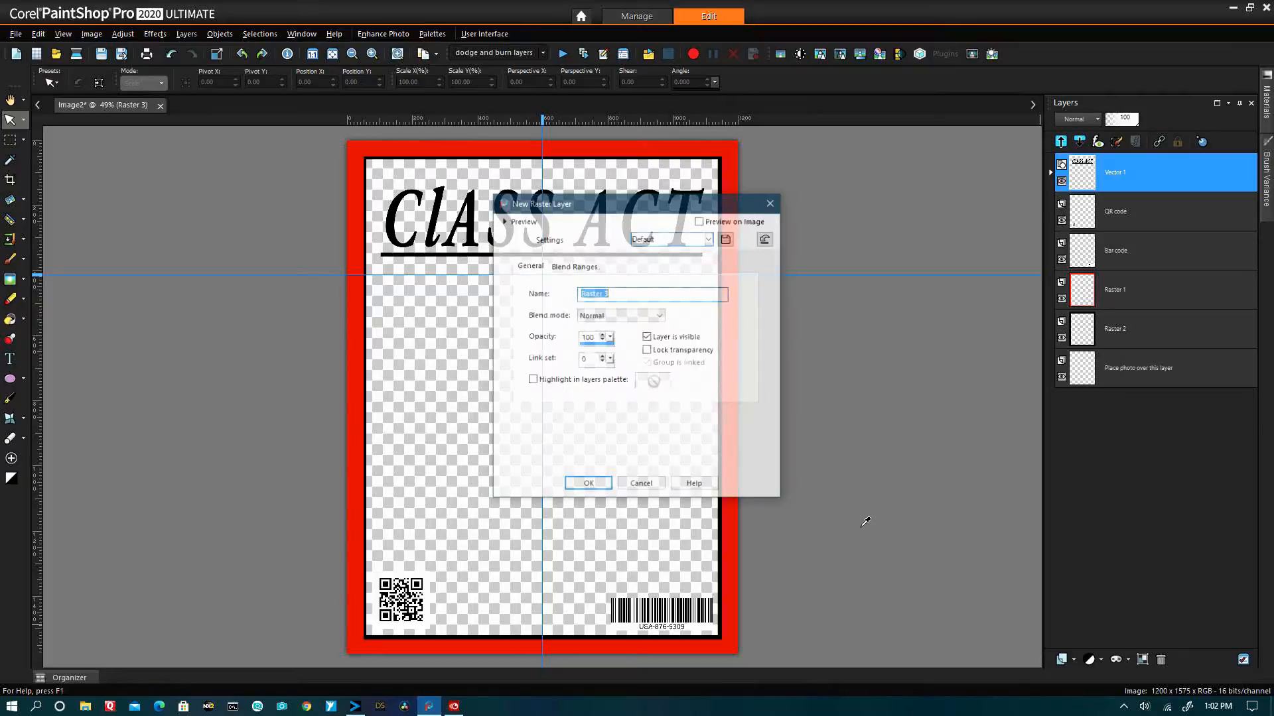
{"action": "left_click", "coordinate": [588, 485]}
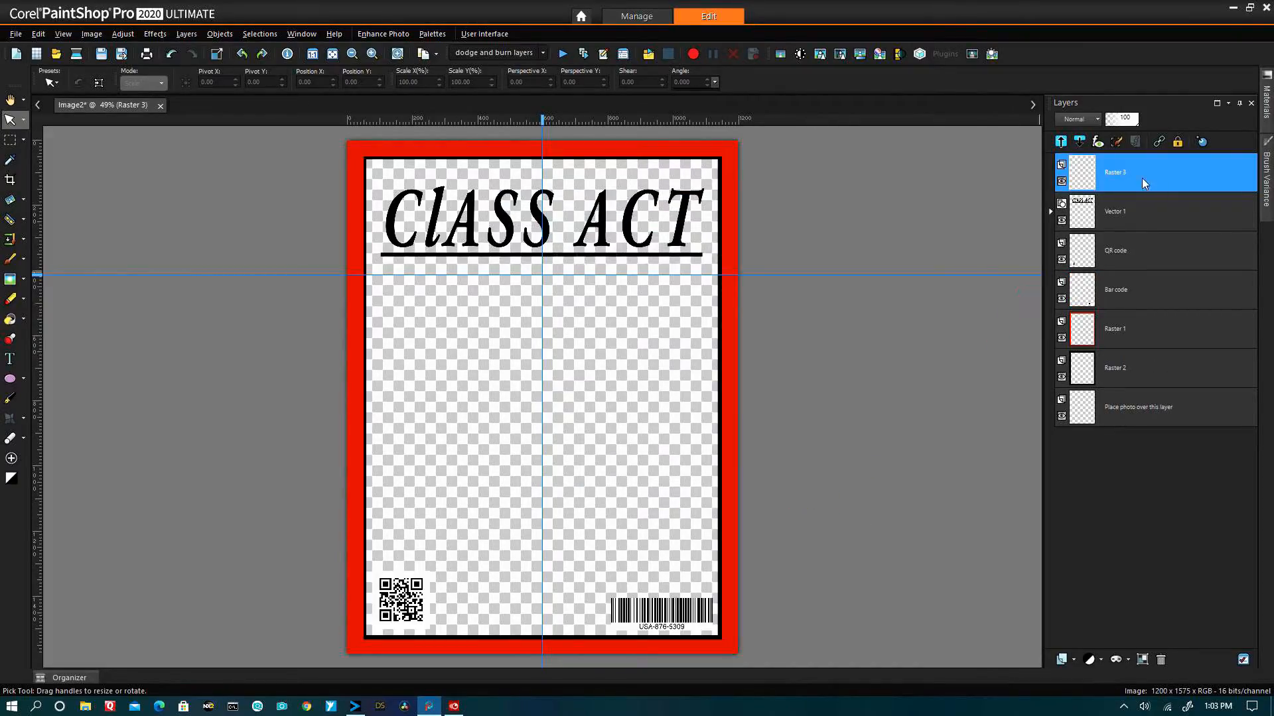
{"action": "double_click", "coordinate": [1116, 171]}
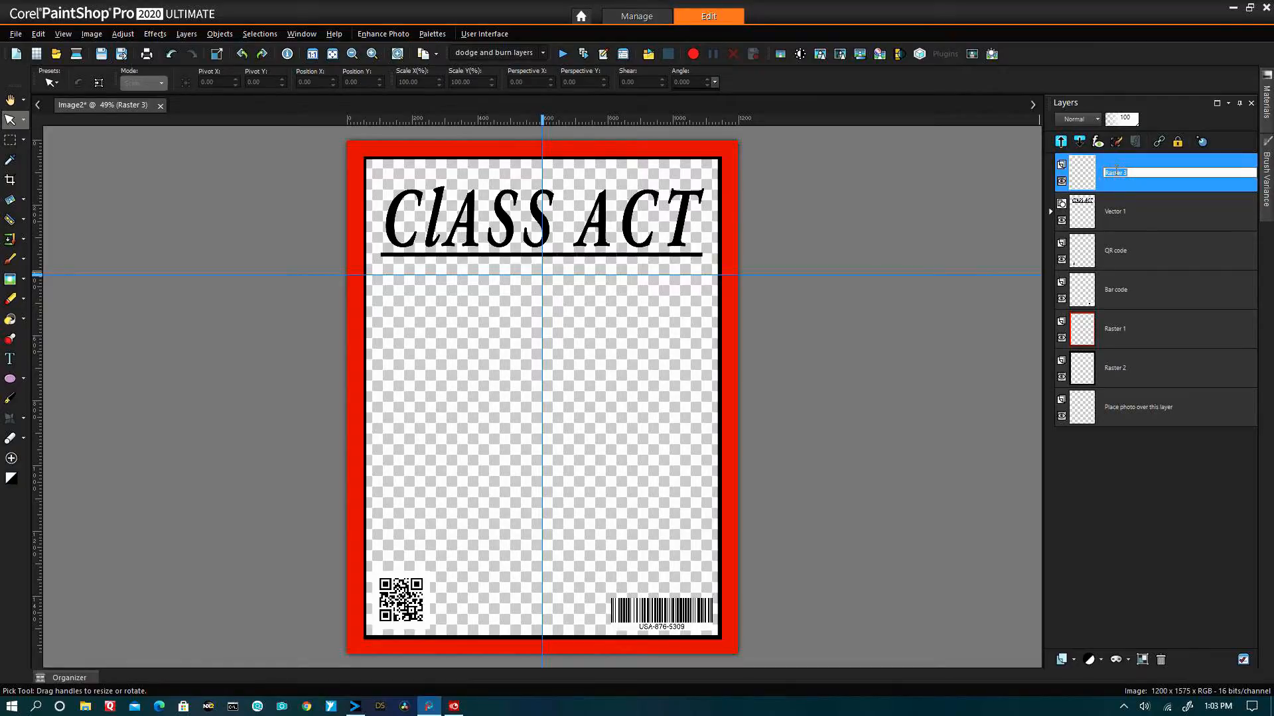
{"action": "type", "text": "Spac"}
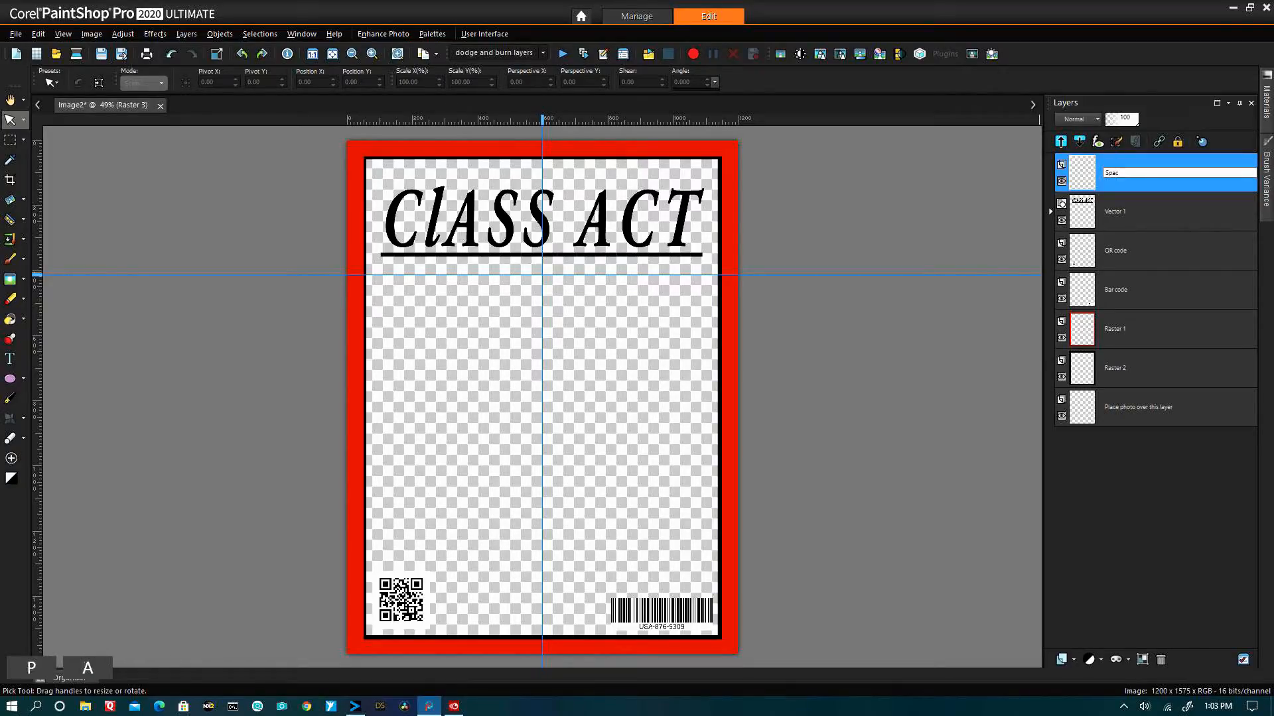
{"action": "type", "text": "er"}
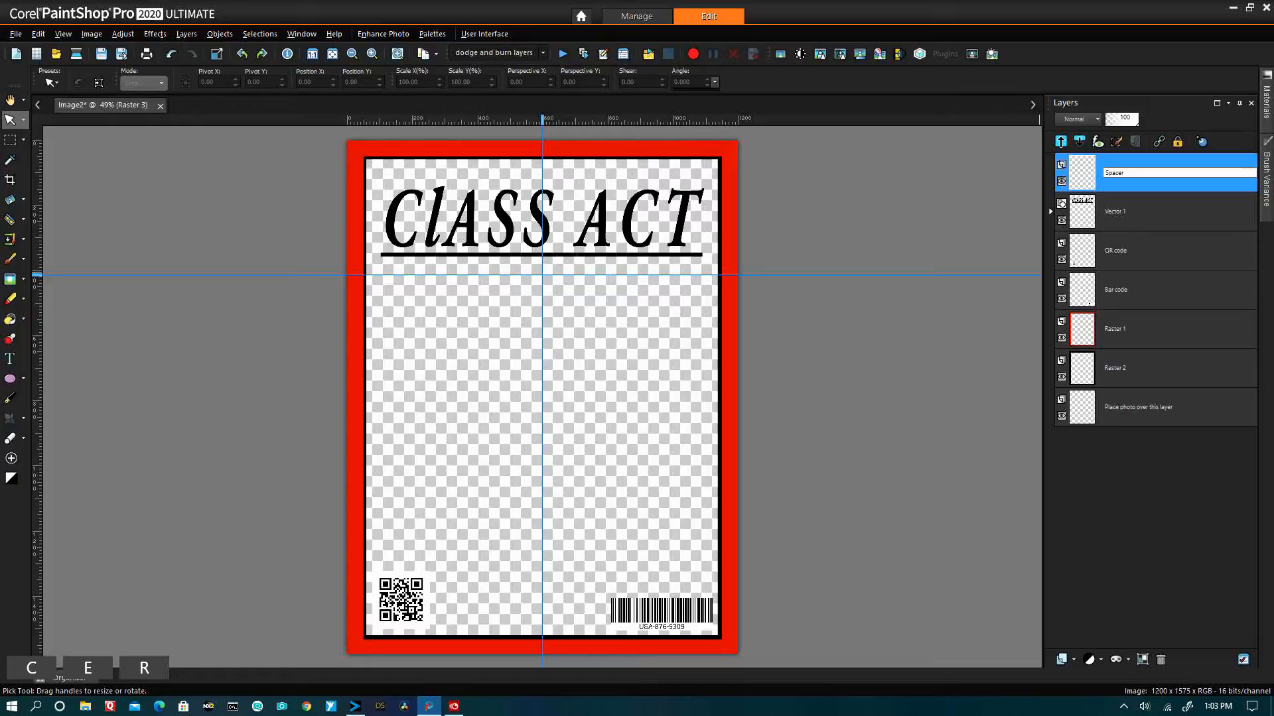
{"action": "key", "text": "Return"}
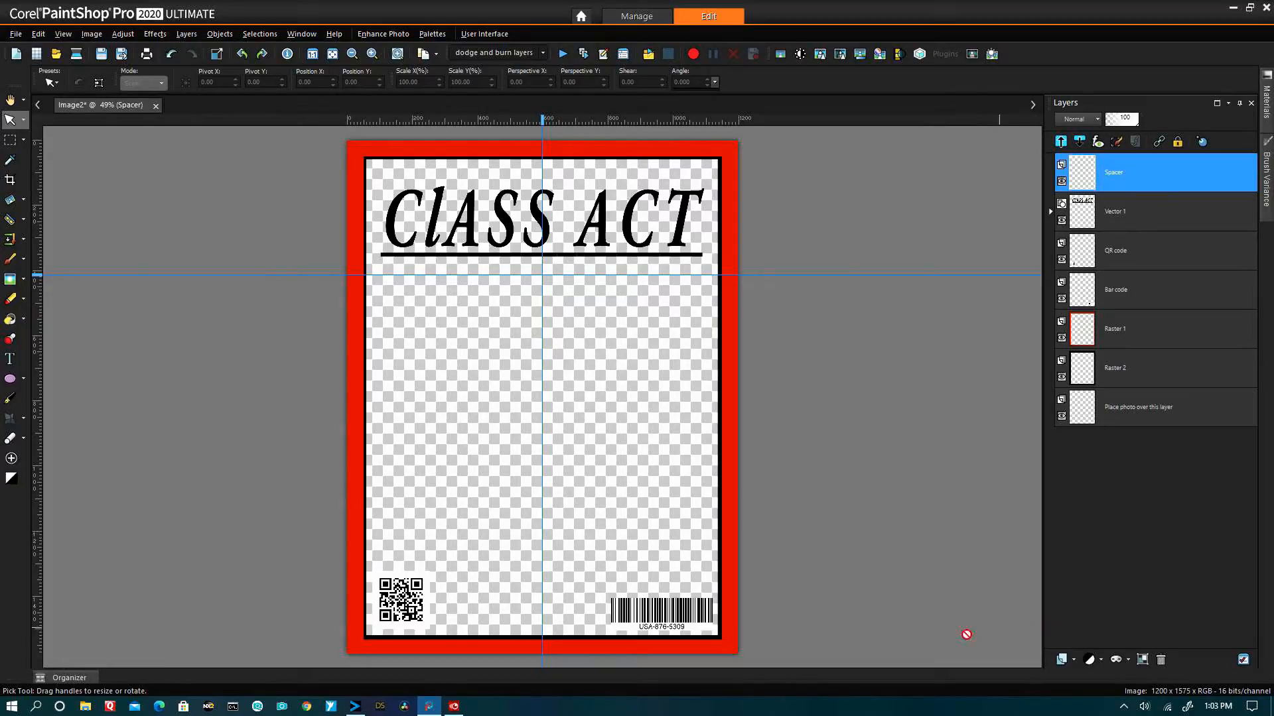
Remove the vertical and horizontal guides from the magazine cover.
{"action": "left_click", "coordinate": [10, 359]}
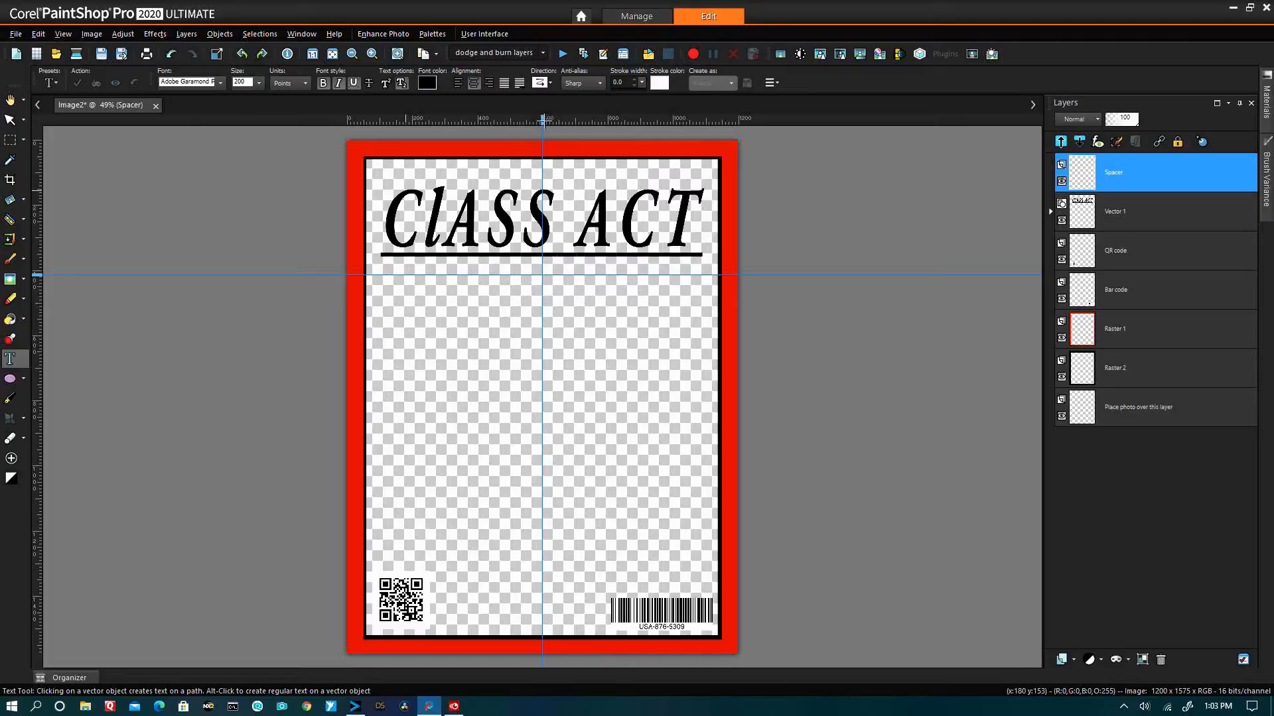
{"action": "left_click_drag", "start_coordinate": [542, 121], "coordinate": [544, 96]}
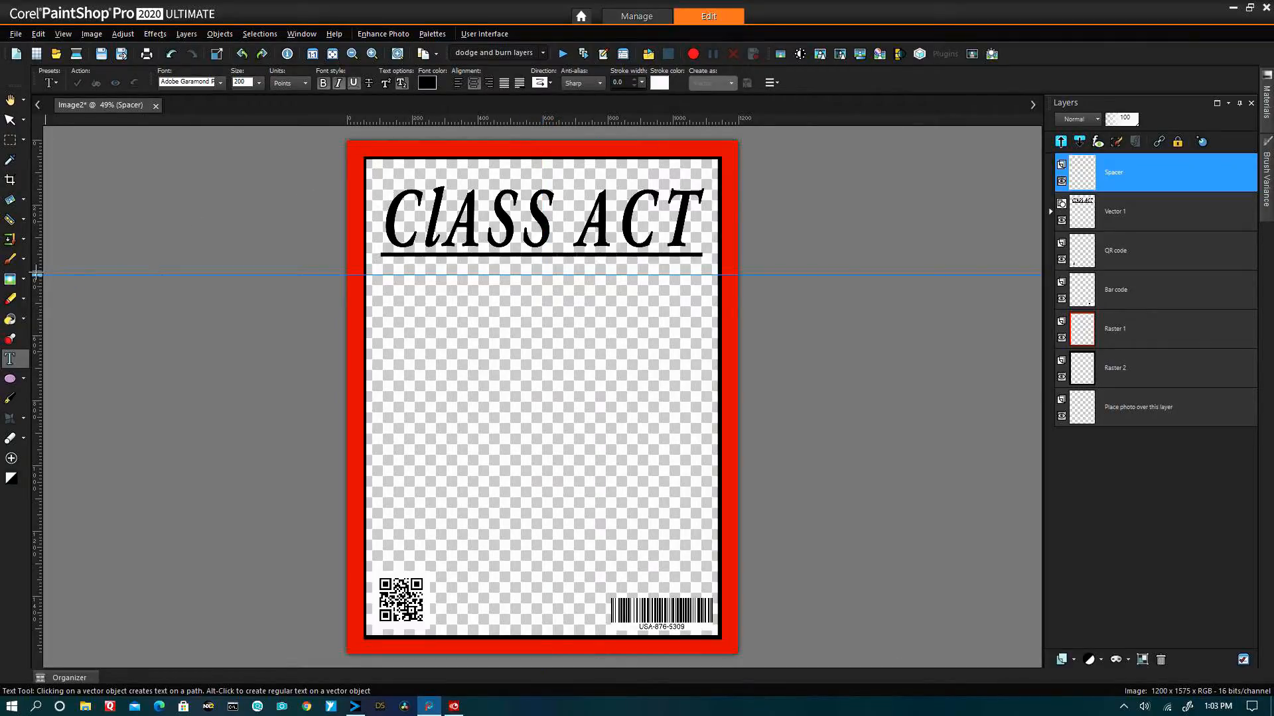
{"action": "left_click_drag", "start_coordinate": [36, 273], "coordinate": [17, 273]}
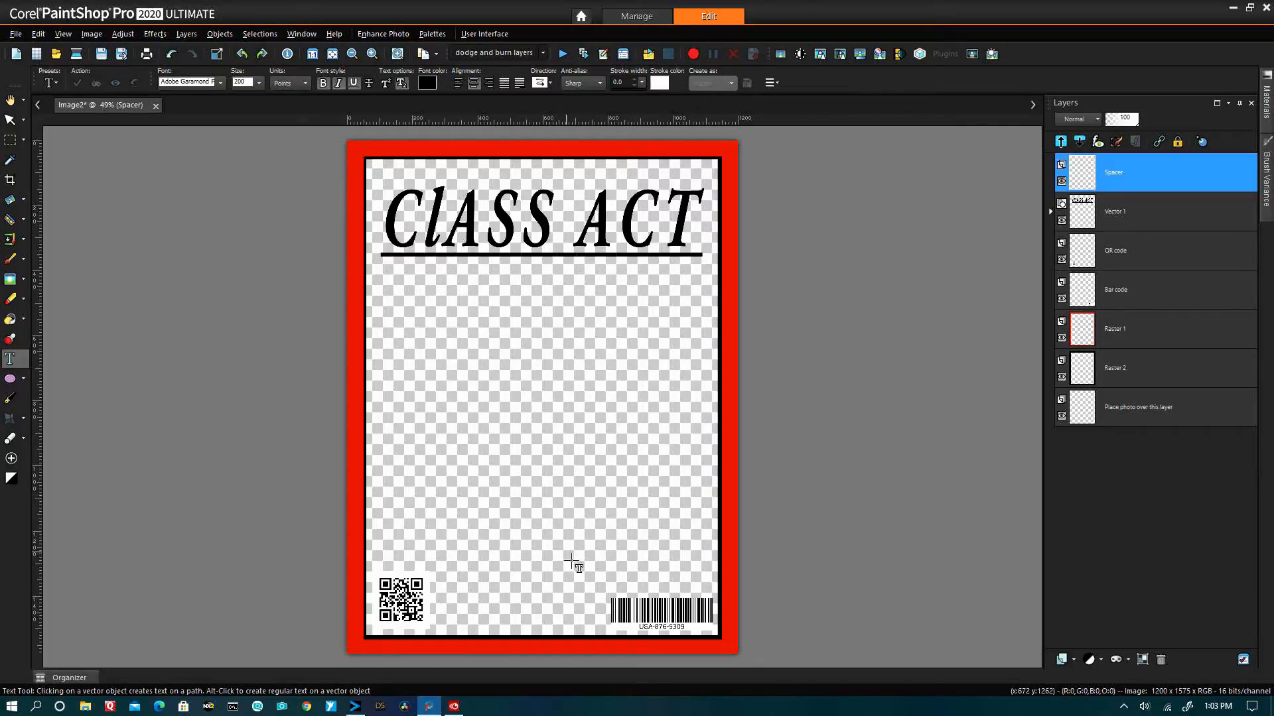
Select a rectangular area directly above the barcode and start a text object inside it.
{"action": "left_click", "coordinate": [10, 140]}
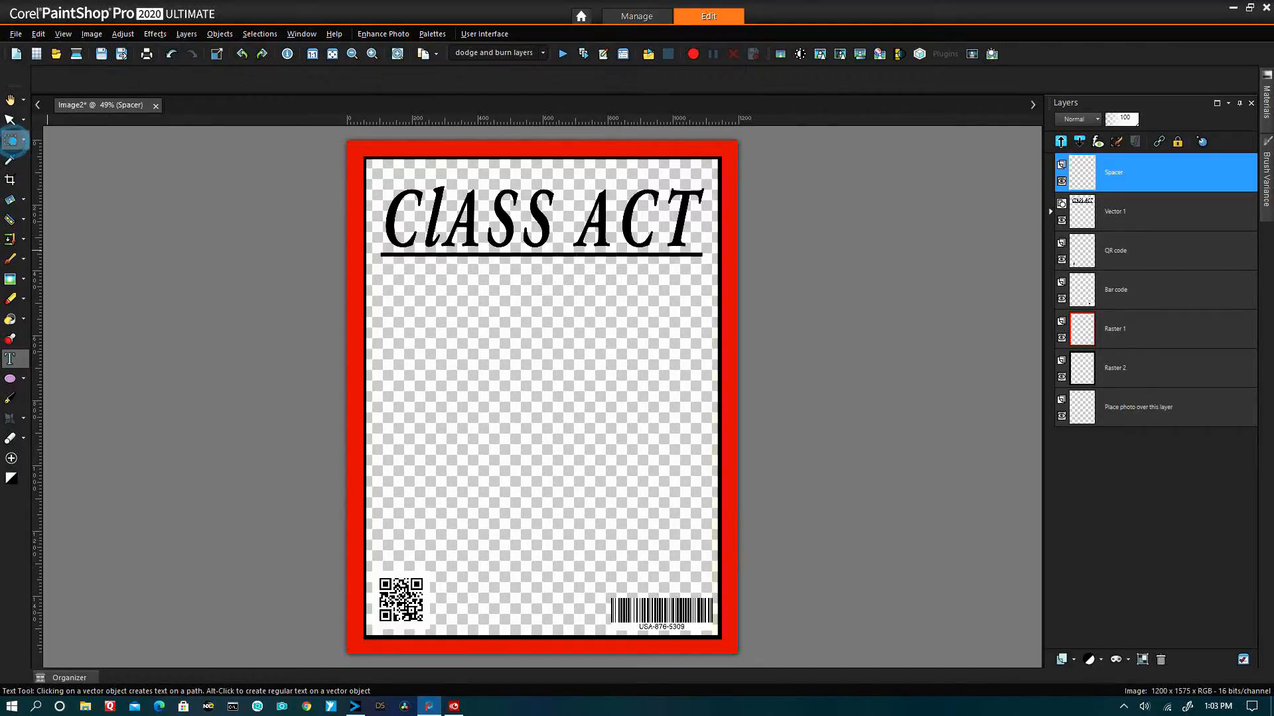
{"action": "left_click_drag", "start_coordinate": [712, 593], "coordinate": [590, 485]}
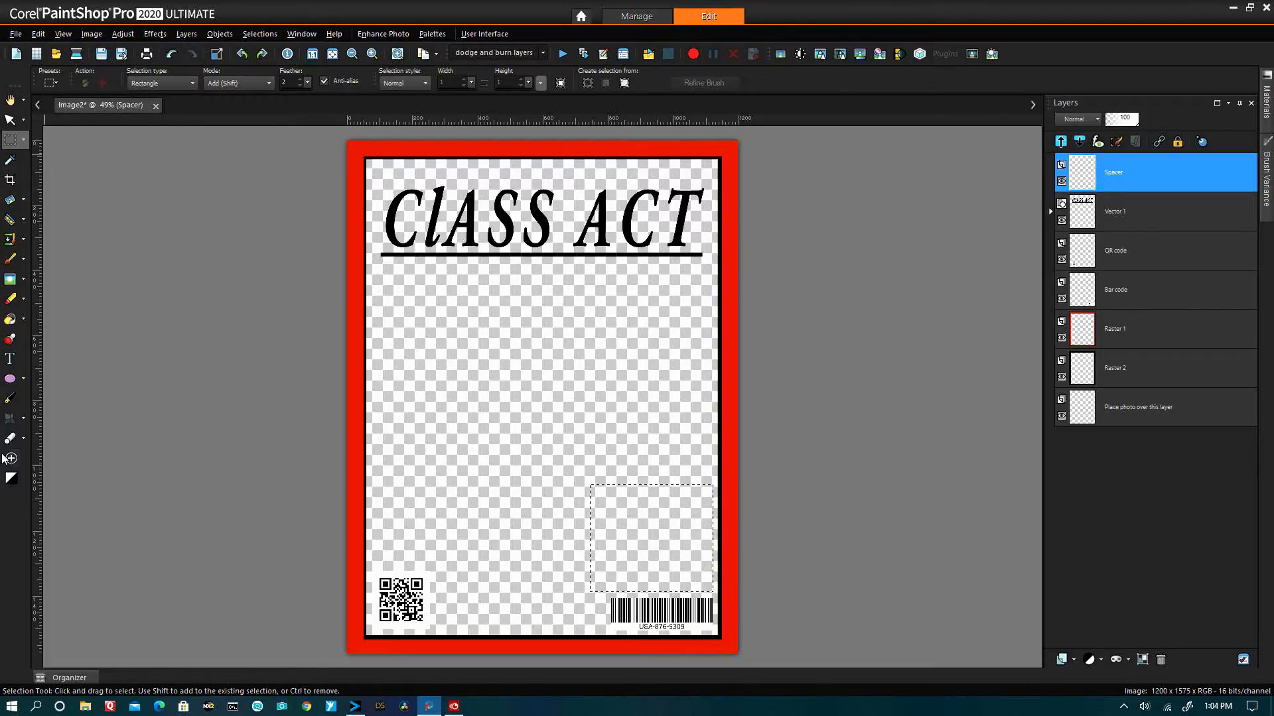
{"action": "left_click", "coordinate": [10, 359]}
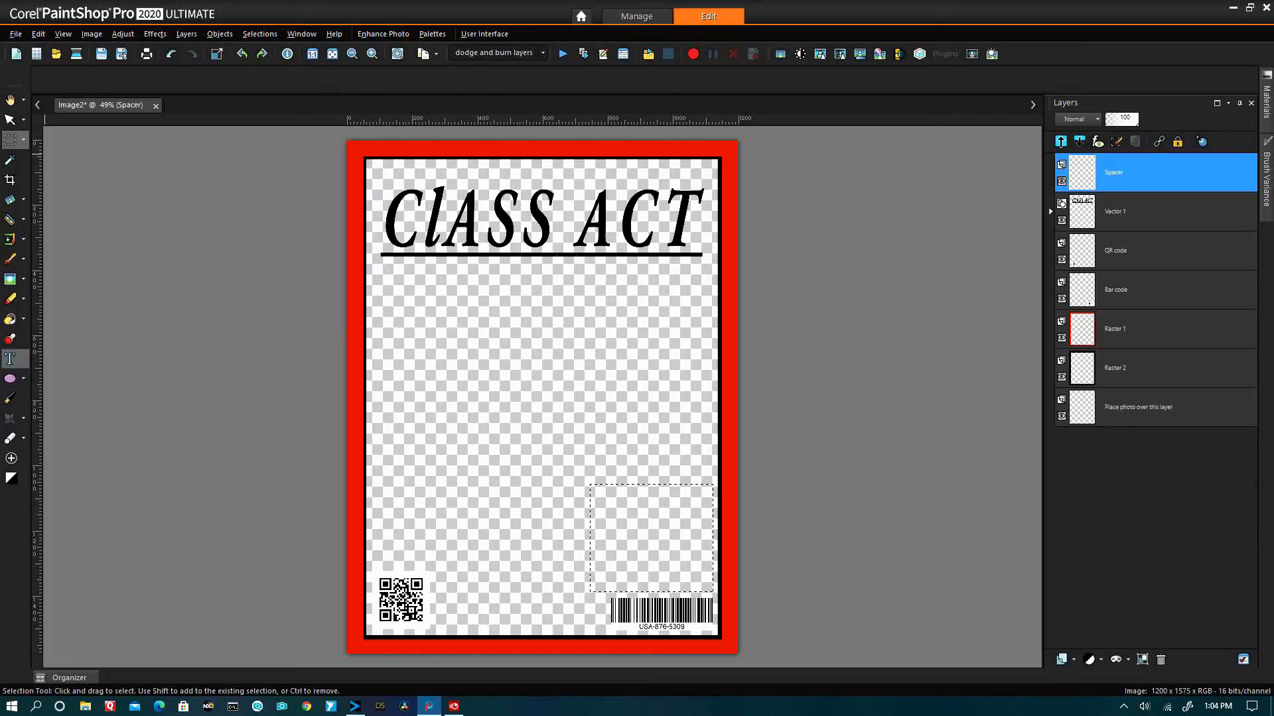
{"action": "left_click", "coordinate": [646, 502]}
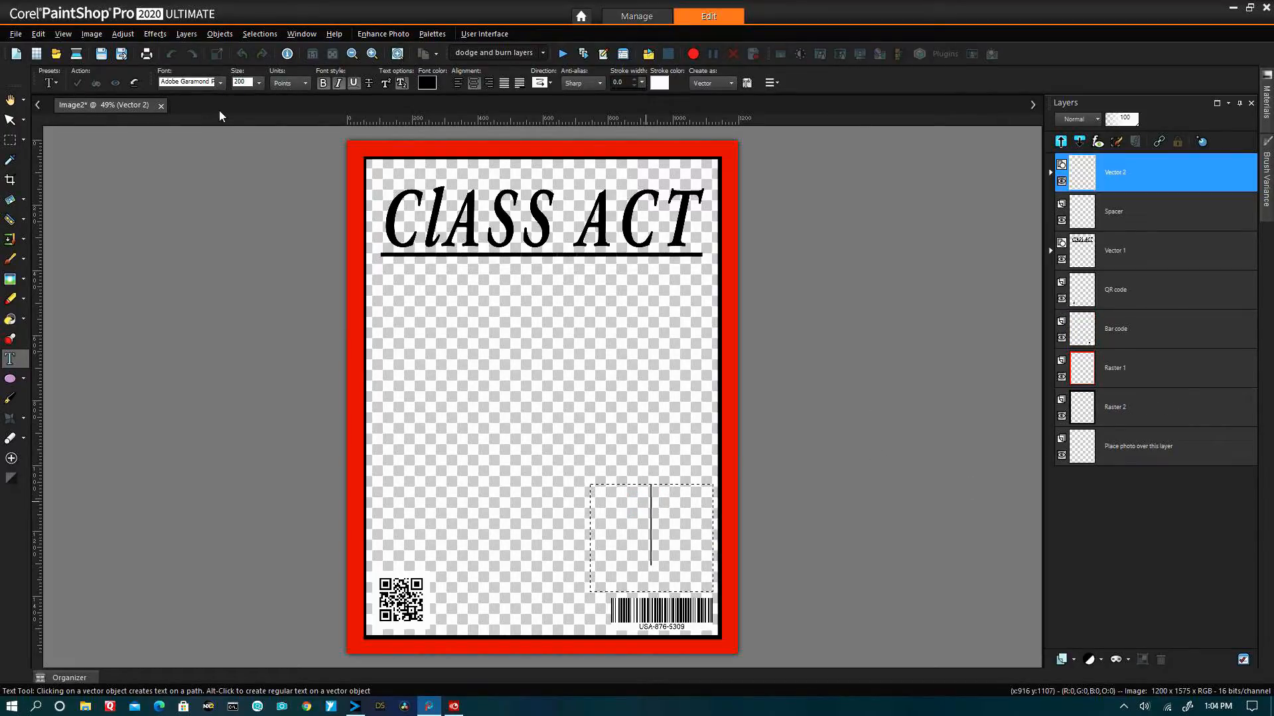
Set the new text's size to 24 points and its font to AlphabetSoup Tilt BT.
{"action": "left_click", "coordinate": [259, 82]}
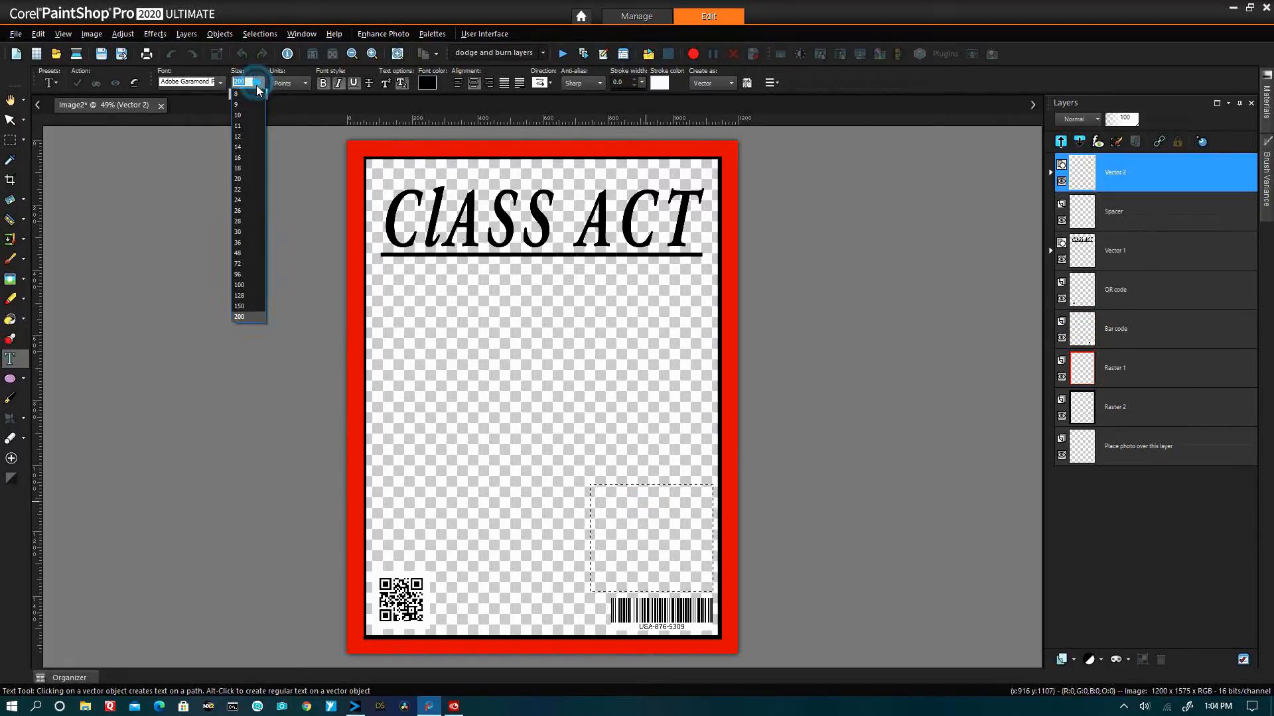
{"action": "left_click", "coordinate": [244, 201]}
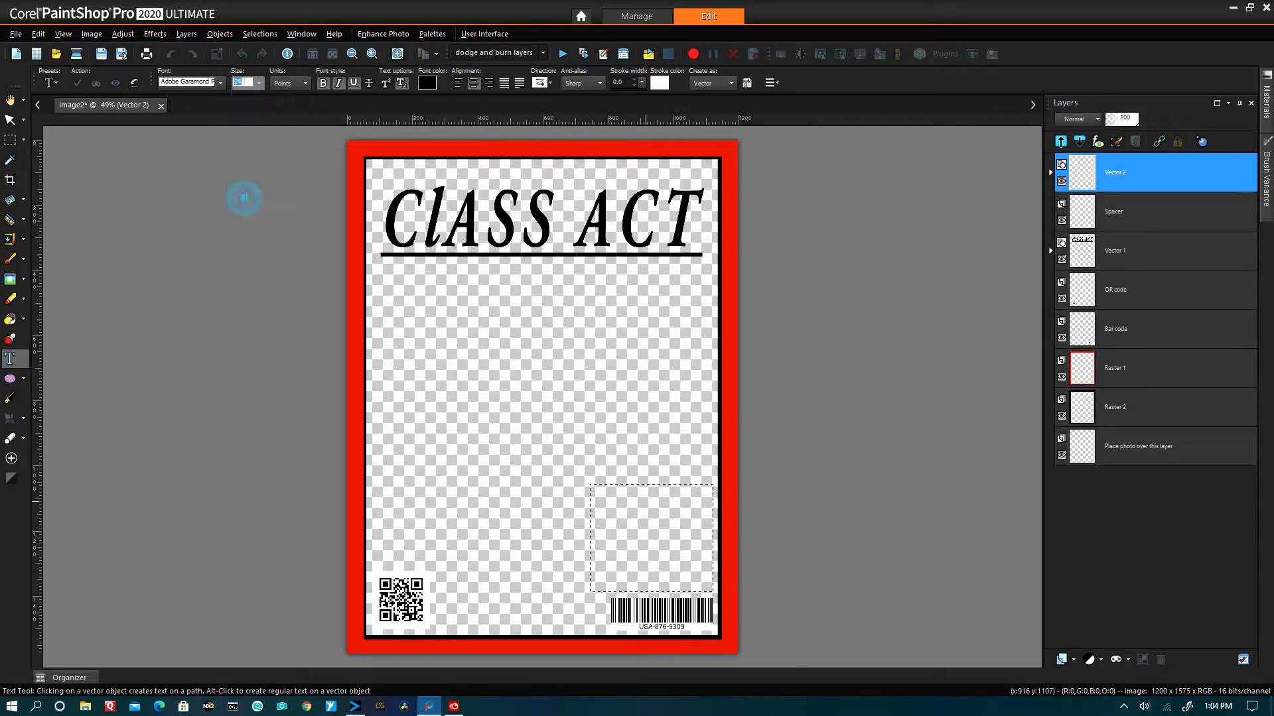
{"action": "left_click", "coordinate": [221, 83]}
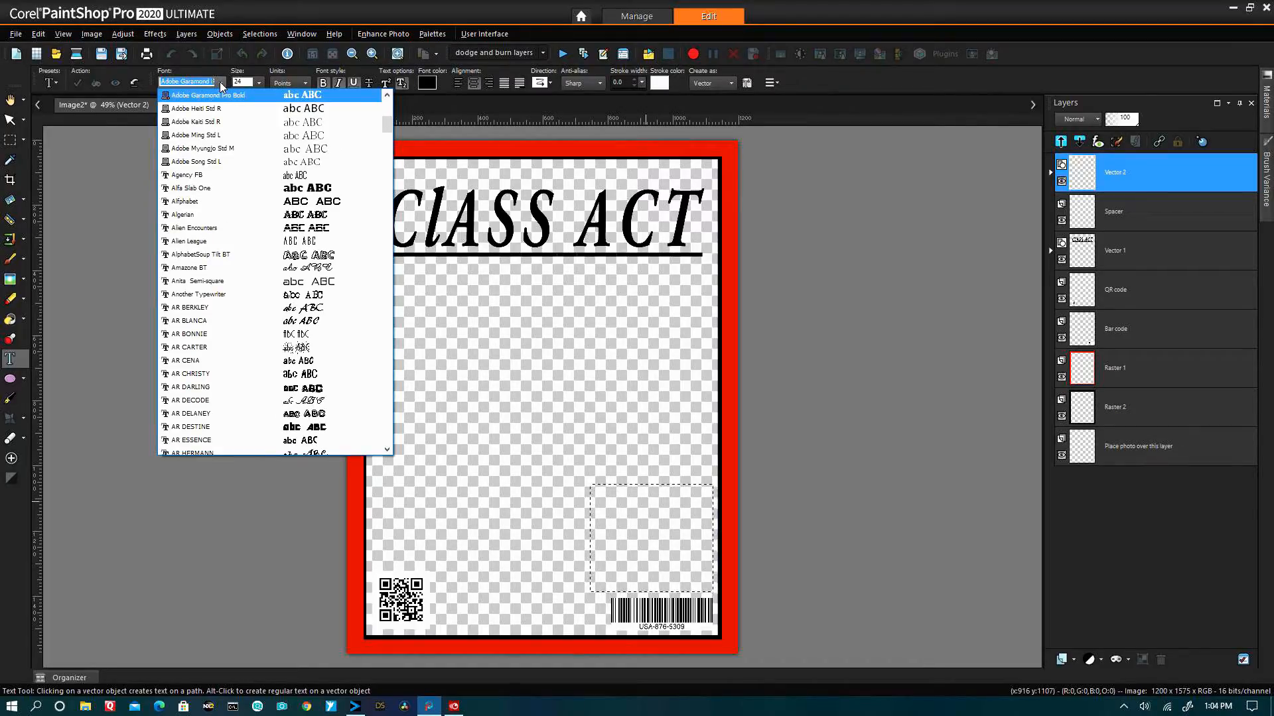
{"action": "left_click", "coordinate": [229, 255]}
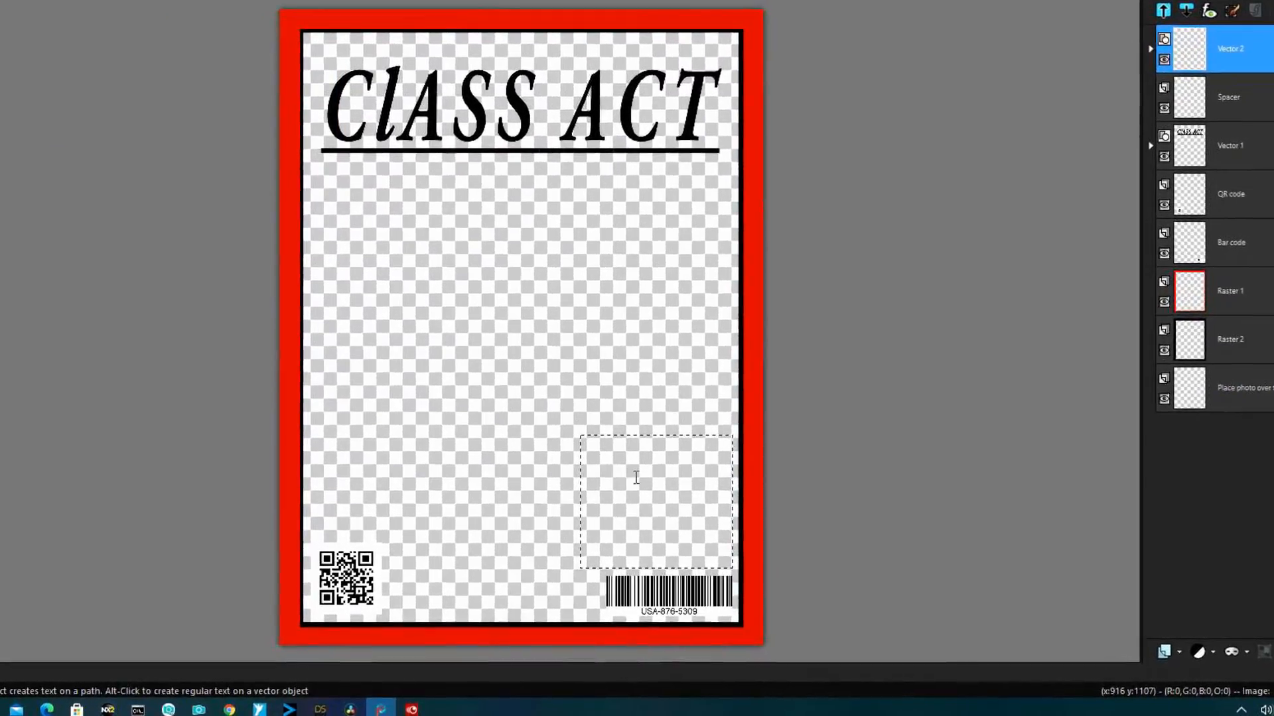
Enter the featured person's full name in capitals as the first text line above the barcode.
{"action": "left_click", "coordinate": [647, 502]}
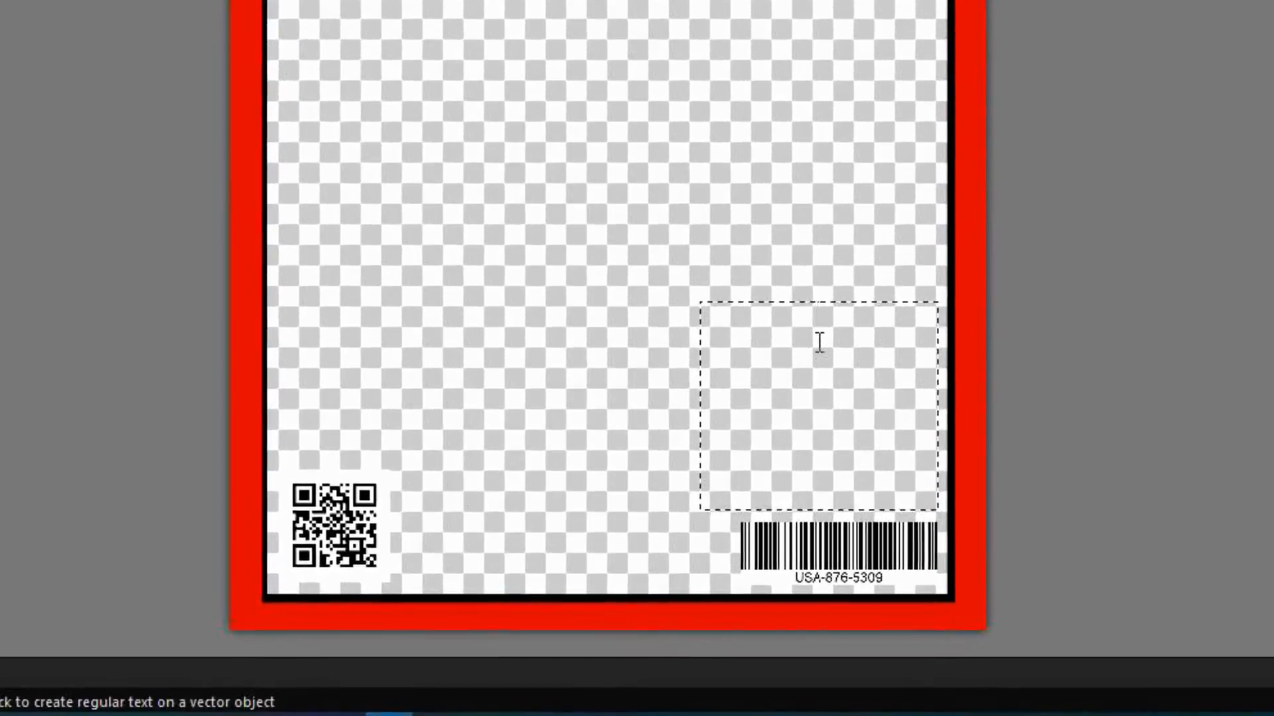
{"action": "type", "text": "M"}
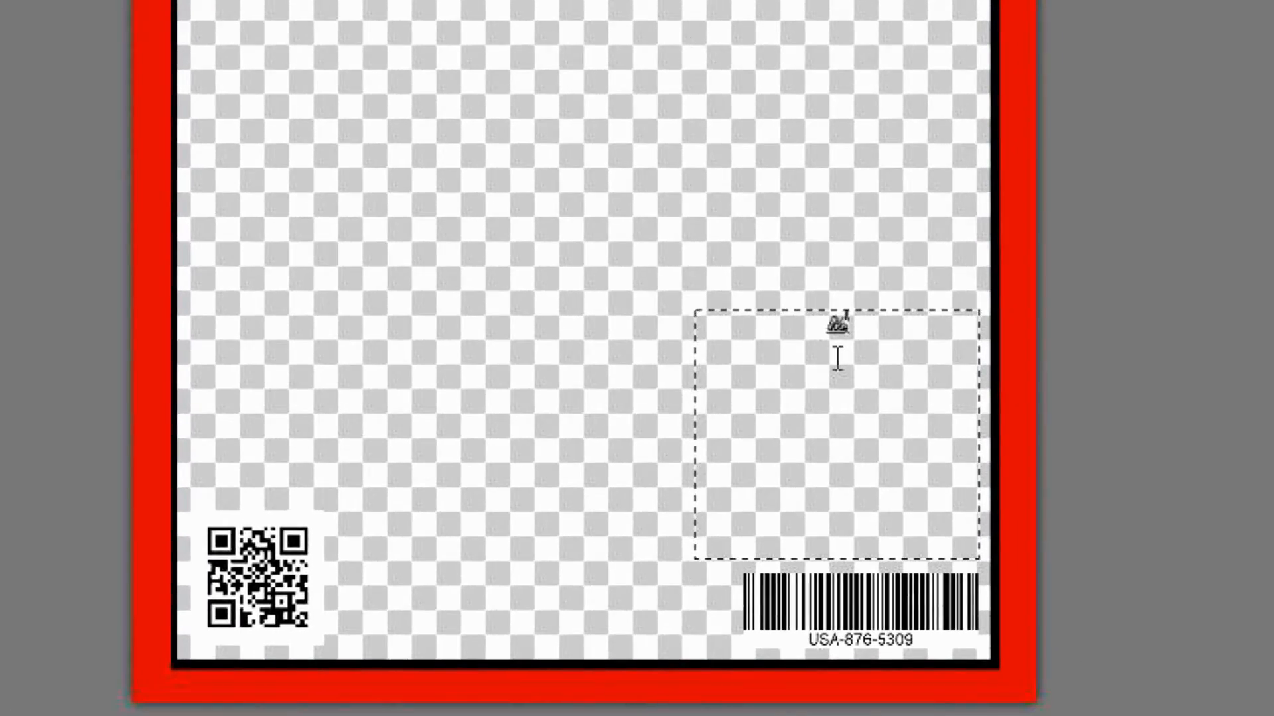
{"action": "type", "text": "IKE"}
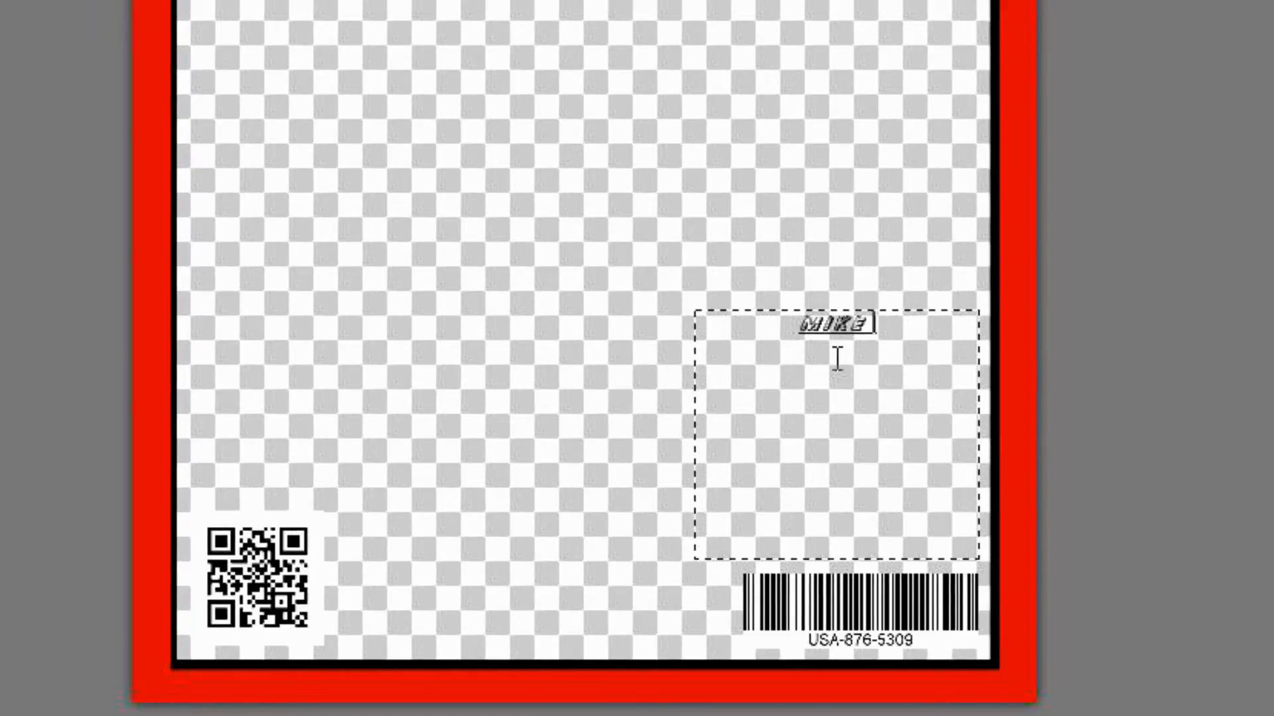
{"action": "type", "text": " DOE"}
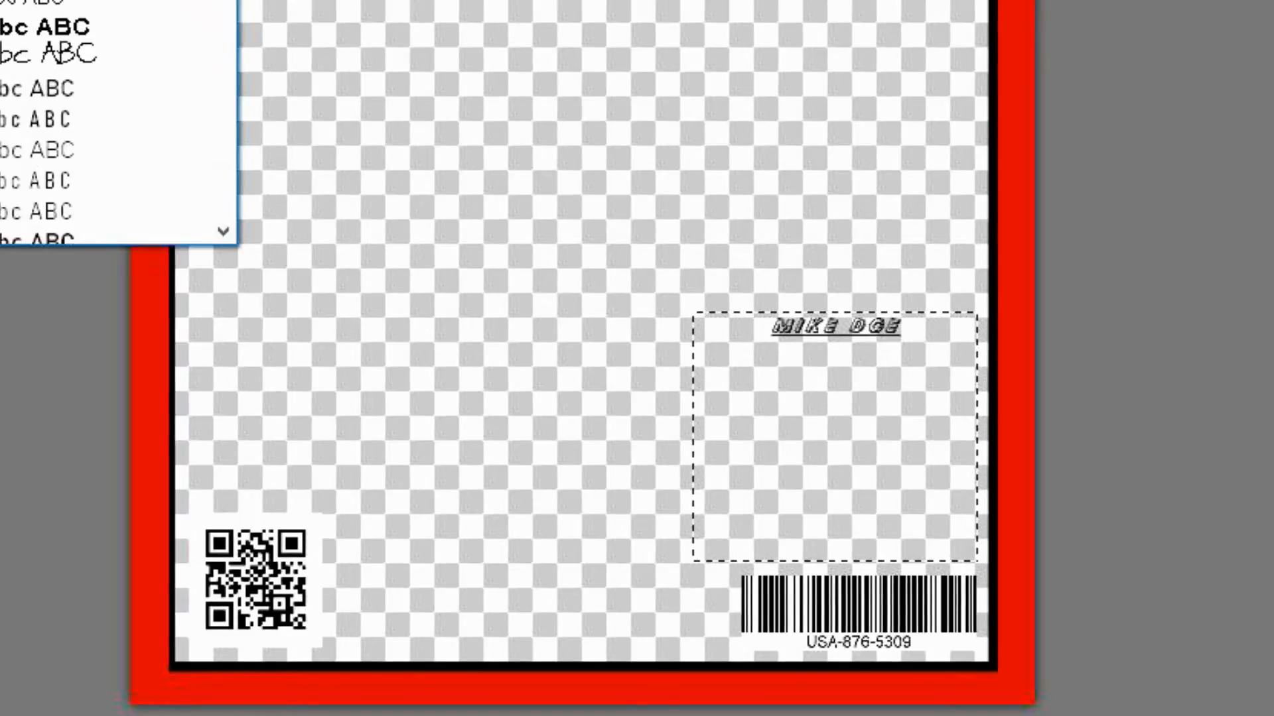
{"action": "scroll", "coordinate": [105, 152], "scroll_direction": "up", "scroll_amount": 5}
{"action": "scroll", "coordinate": [105, 152], "scroll_direction": "up", "scroll_amount": 5}
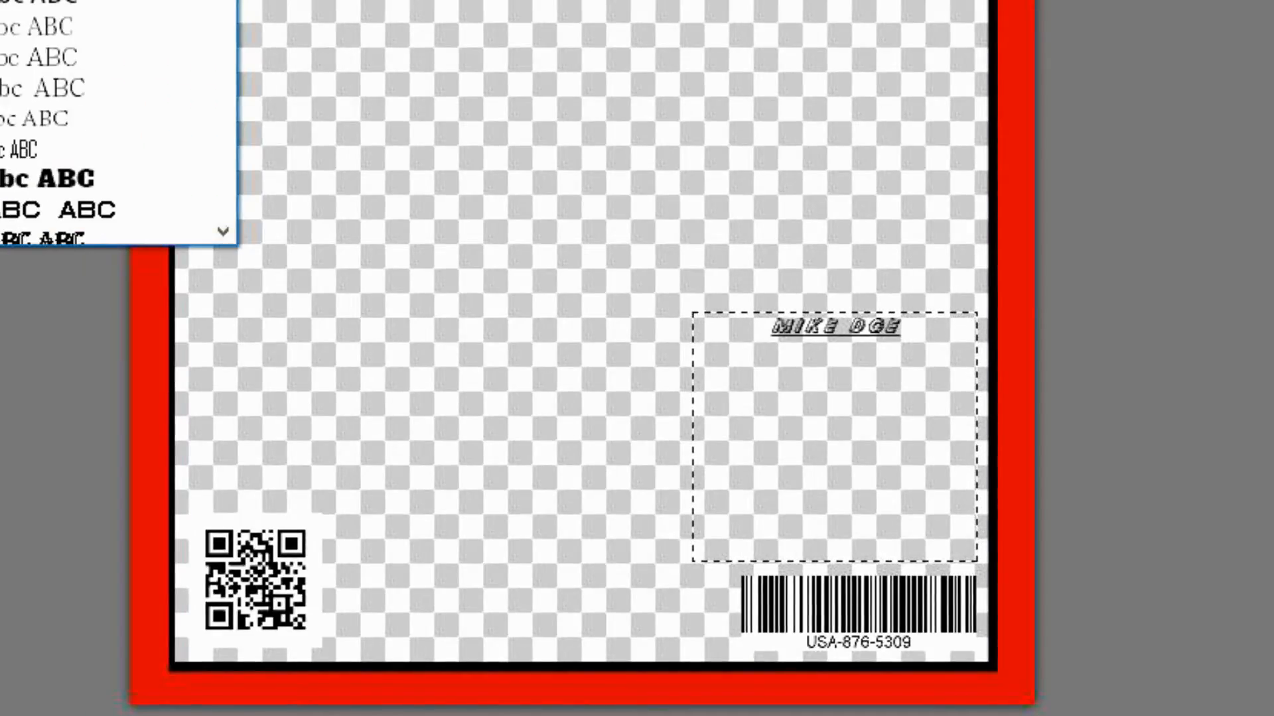
{"action": "key", "text": "Escape"}
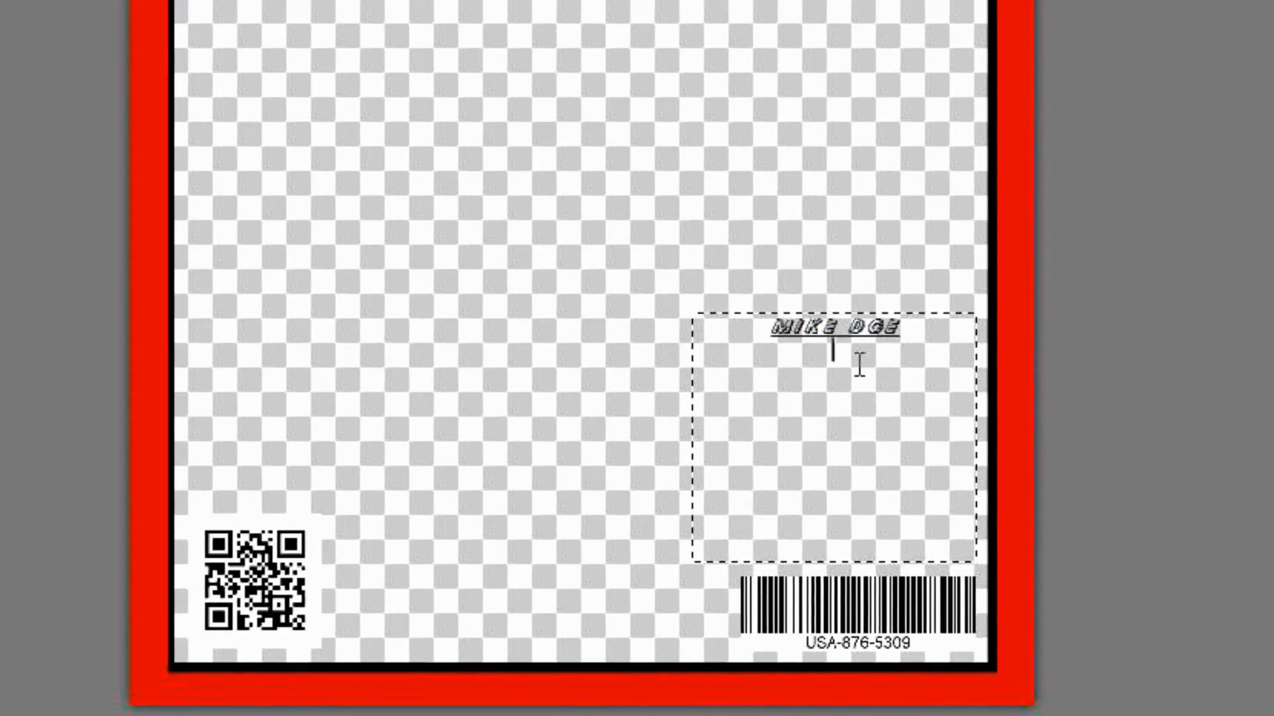
{"action": "type", "text": ","}
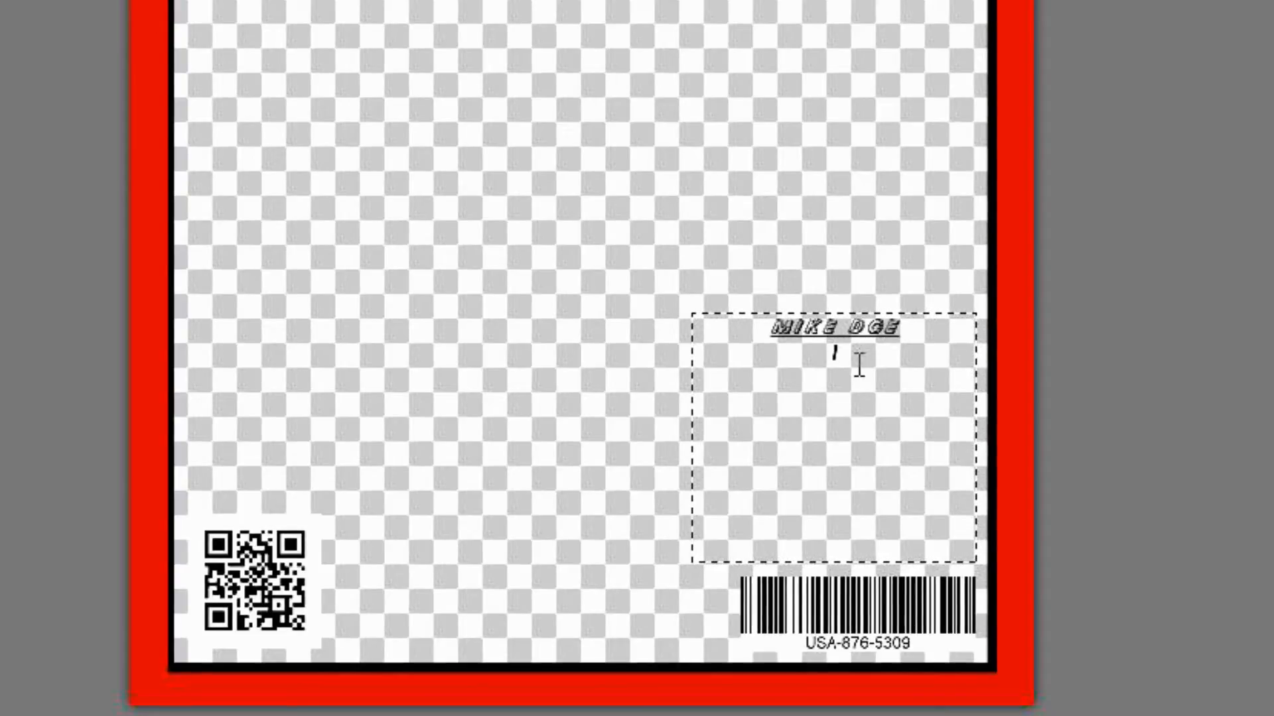
{"action": "type", "text": "o"}
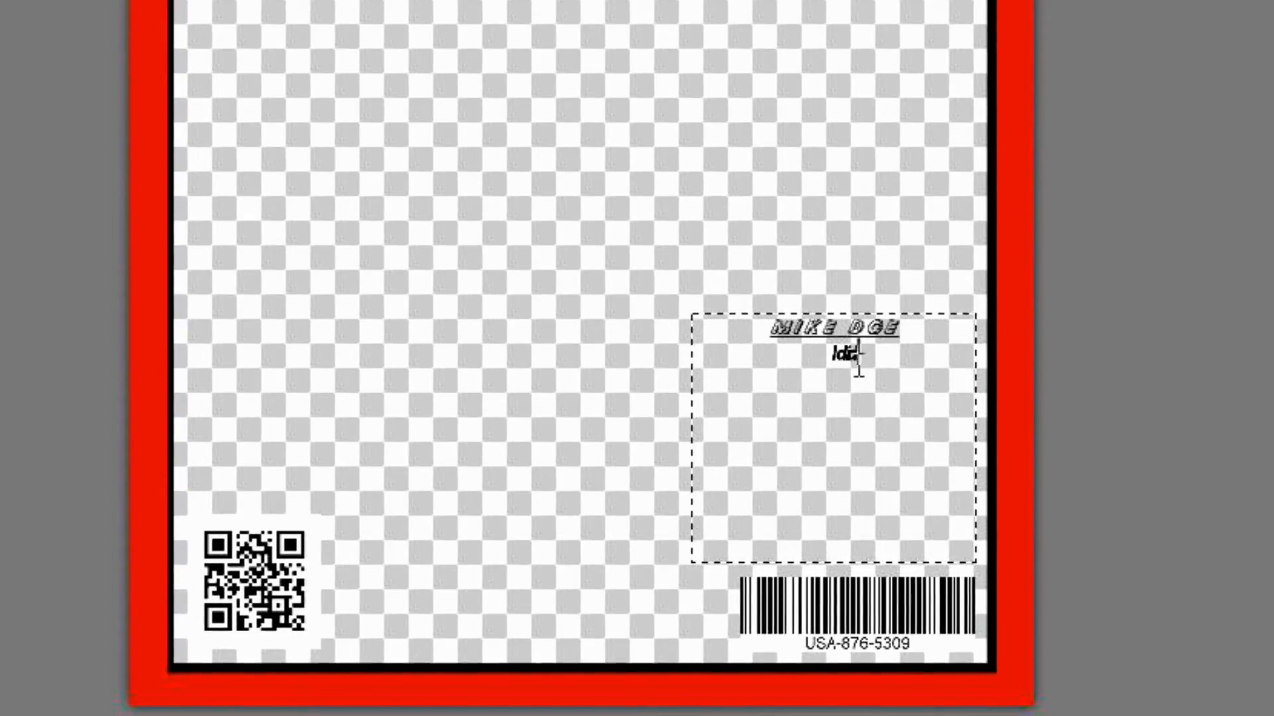
{"action": "key", "text": "BackSpace"}
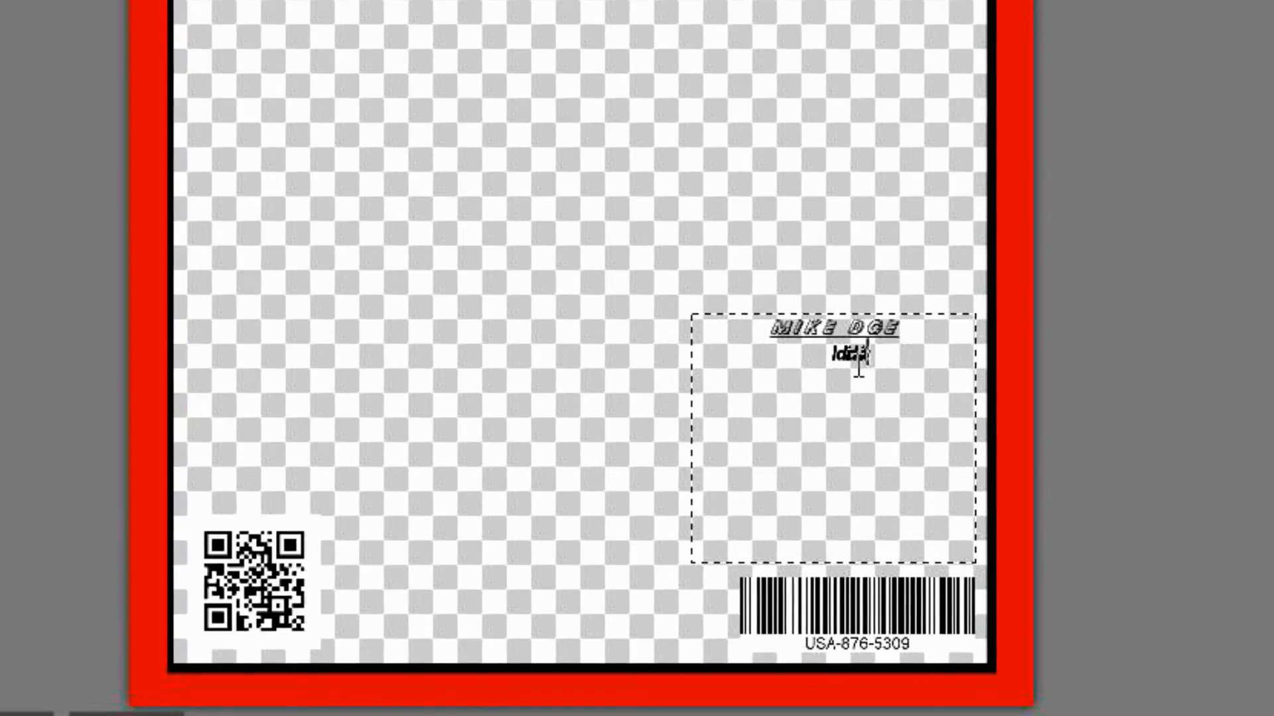
{"action": "type", "text": "!!"}
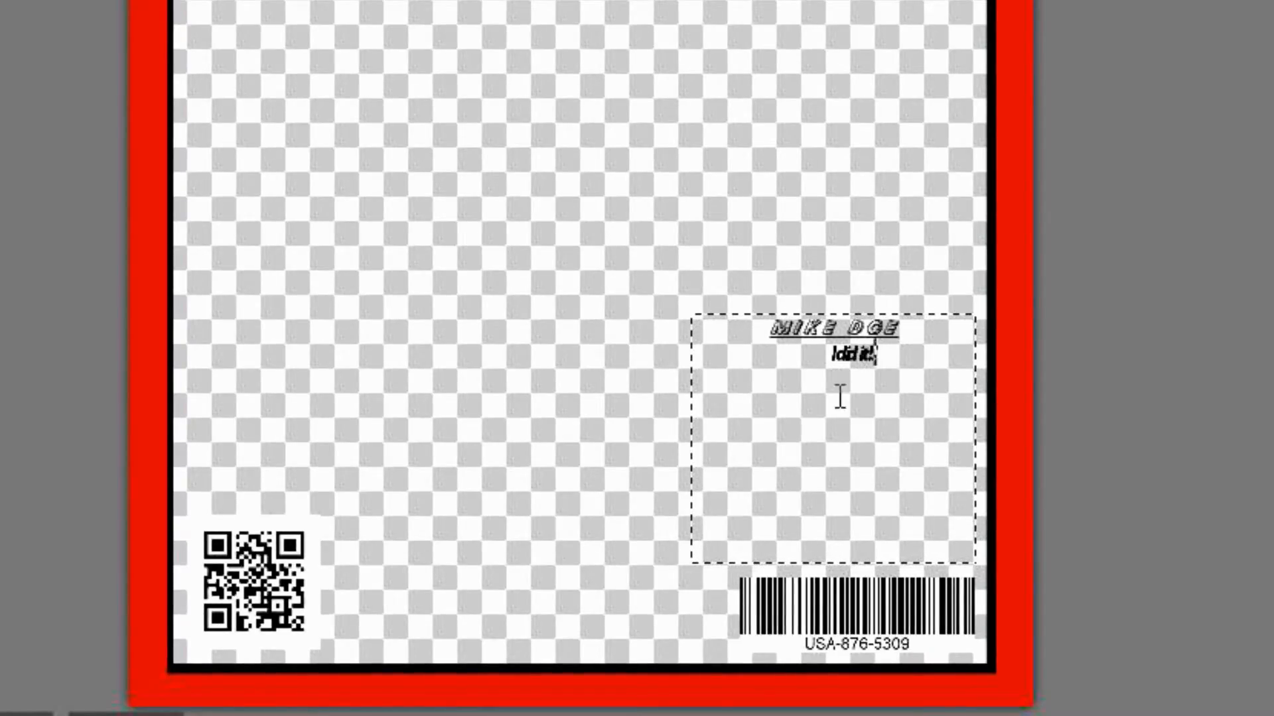
{"action": "key", "text": "Return"}
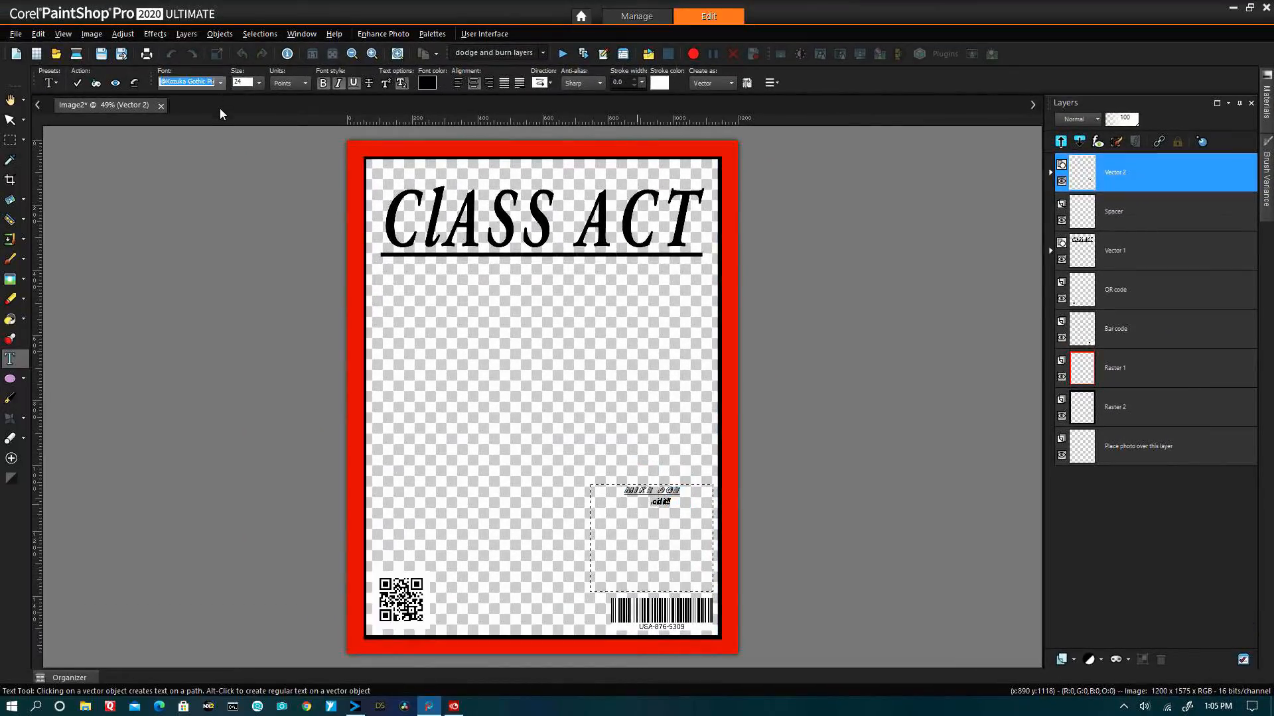
{"action": "left_click", "coordinate": [220, 82]}
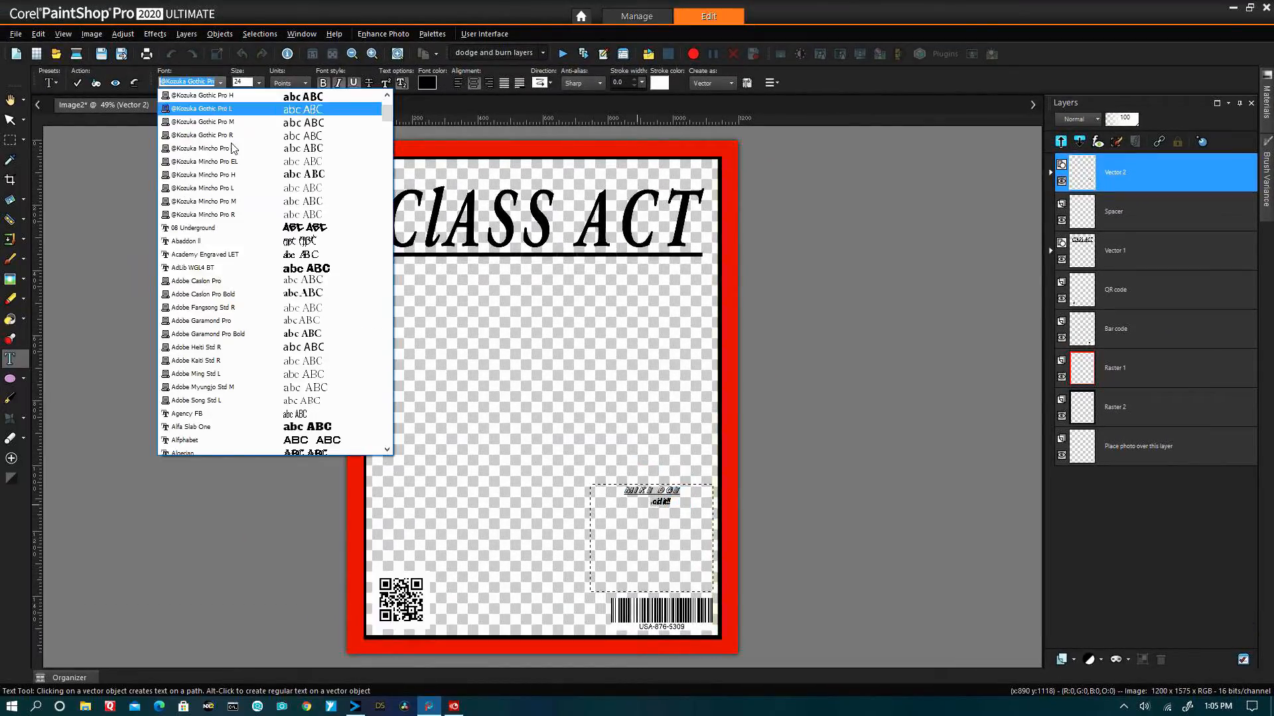
{"action": "left_click", "coordinate": [305, 171]}
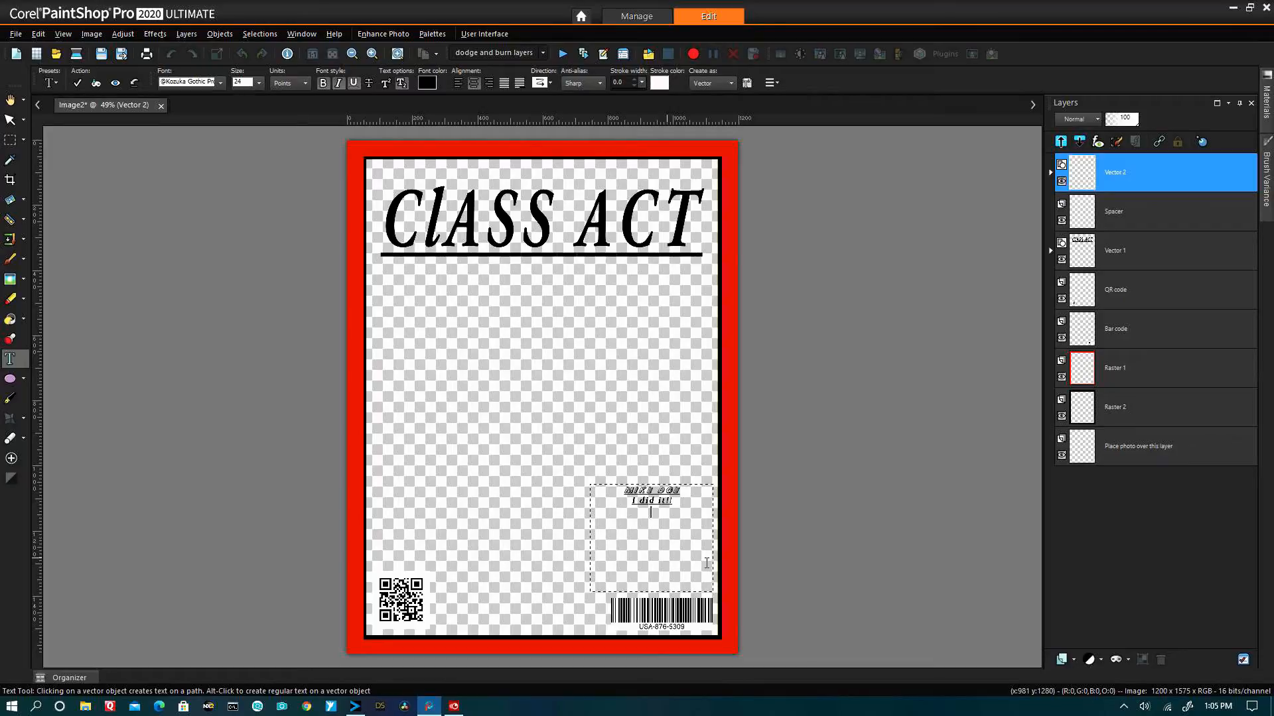
Finish the text by making the Spacer layer active, and clear the rectangular selection.
{"action": "key", "text": "ctrl+d"}
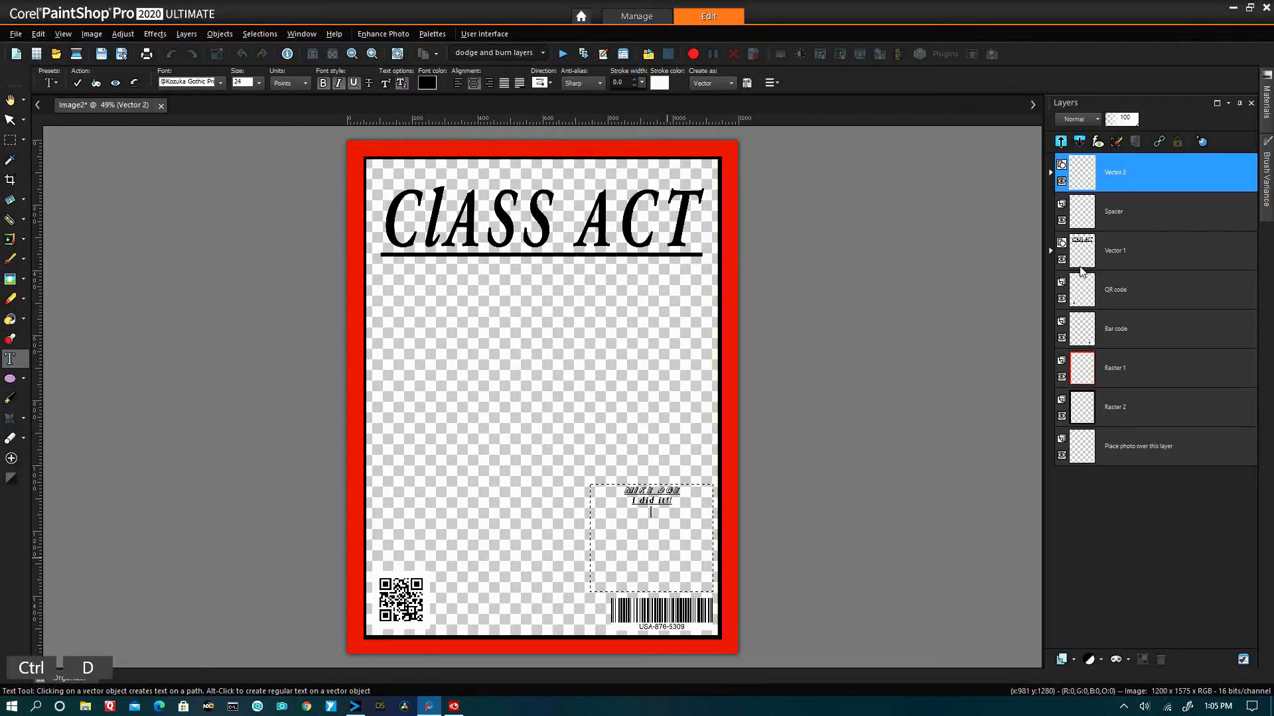
{"action": "left_click", "coordinate": [1149, 211]}
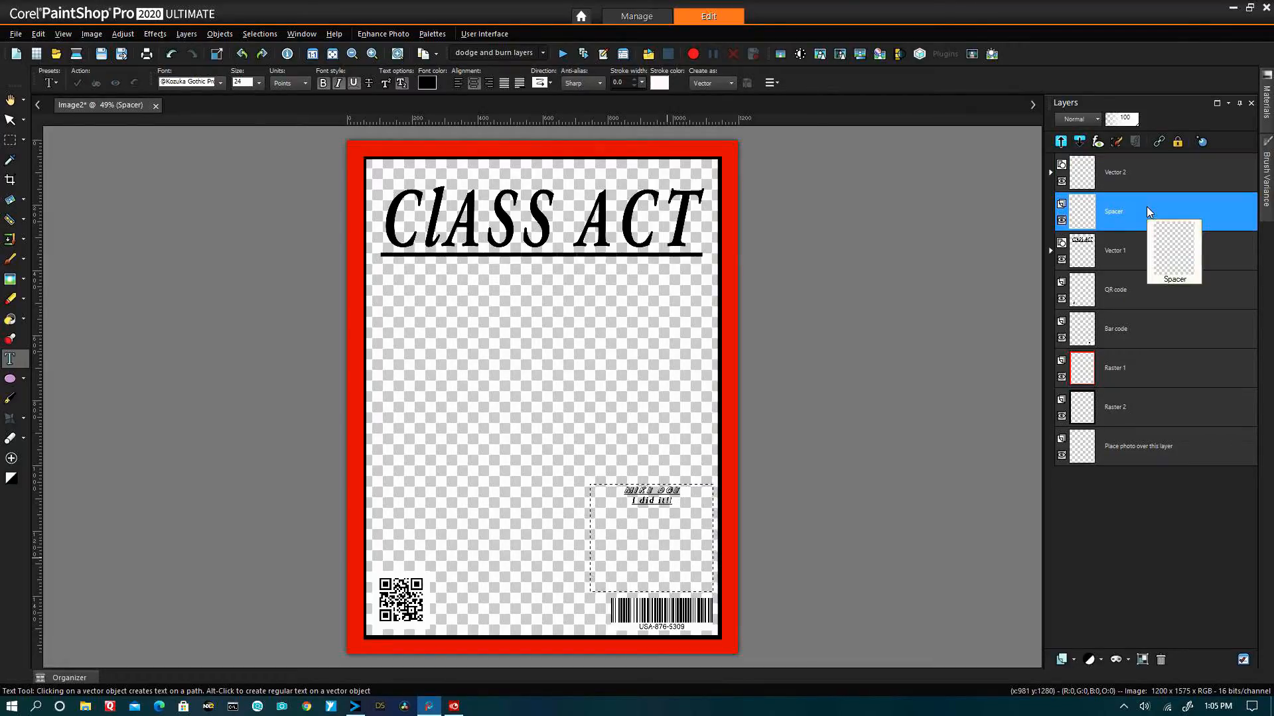
{"action": "key", "text": "ctrl"}
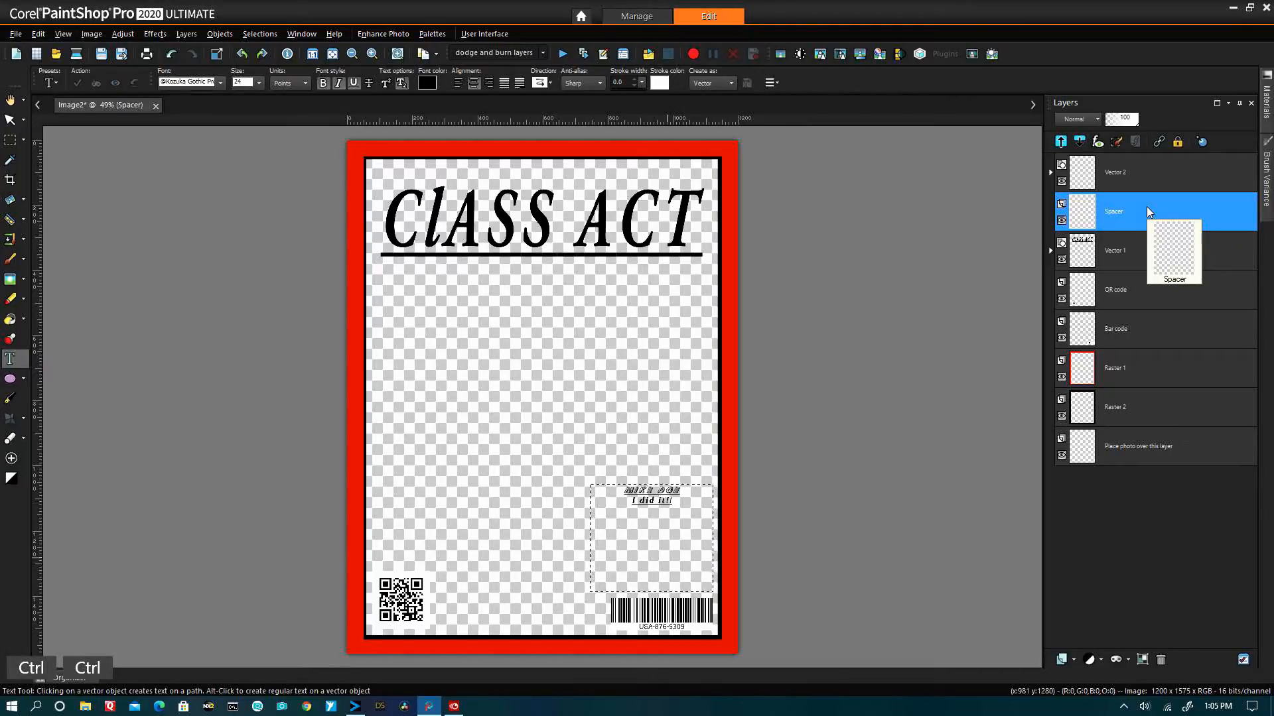
{"action": "key", "text": "ctrl+d"}
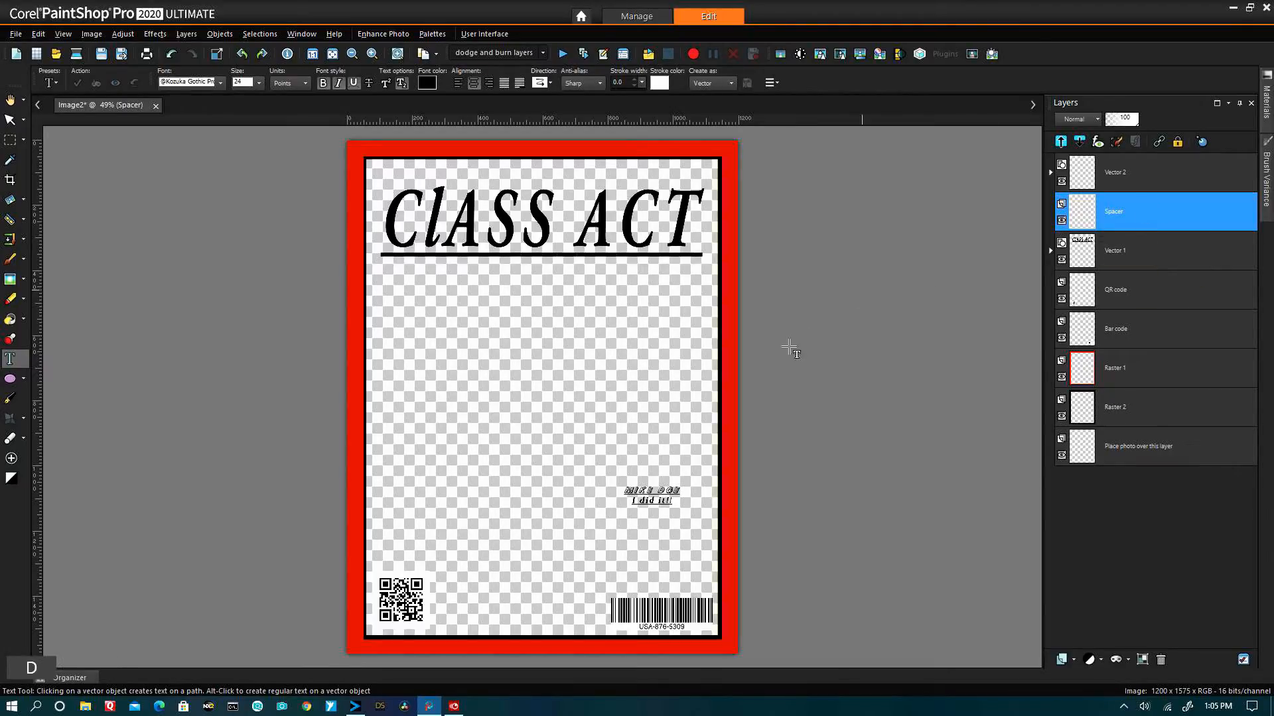
Open the portrait photo _CGZ9212.jpg from its subfolder in Pictures.
{"action": "left_click", "coordinate": [660, 423]}
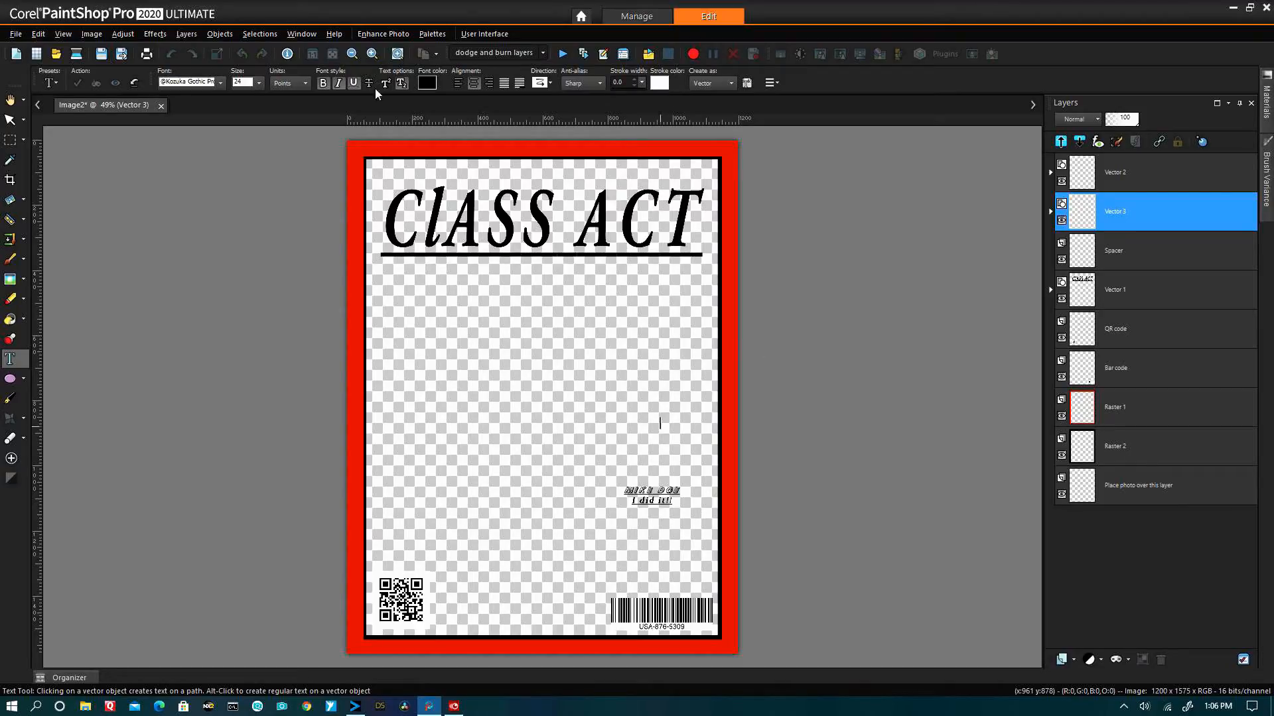
{"action": "left_click", "coordinate": [57, 54]}
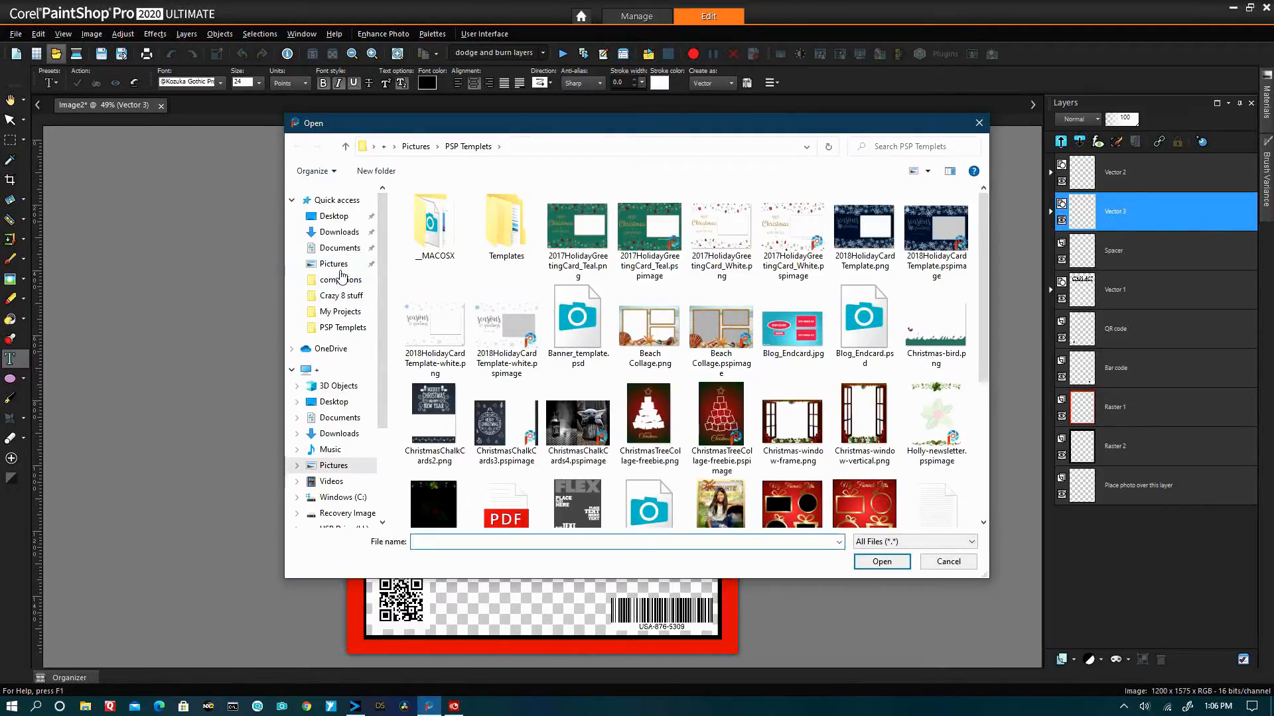
{"action": "left_click", "coordinate": [334, 264]}
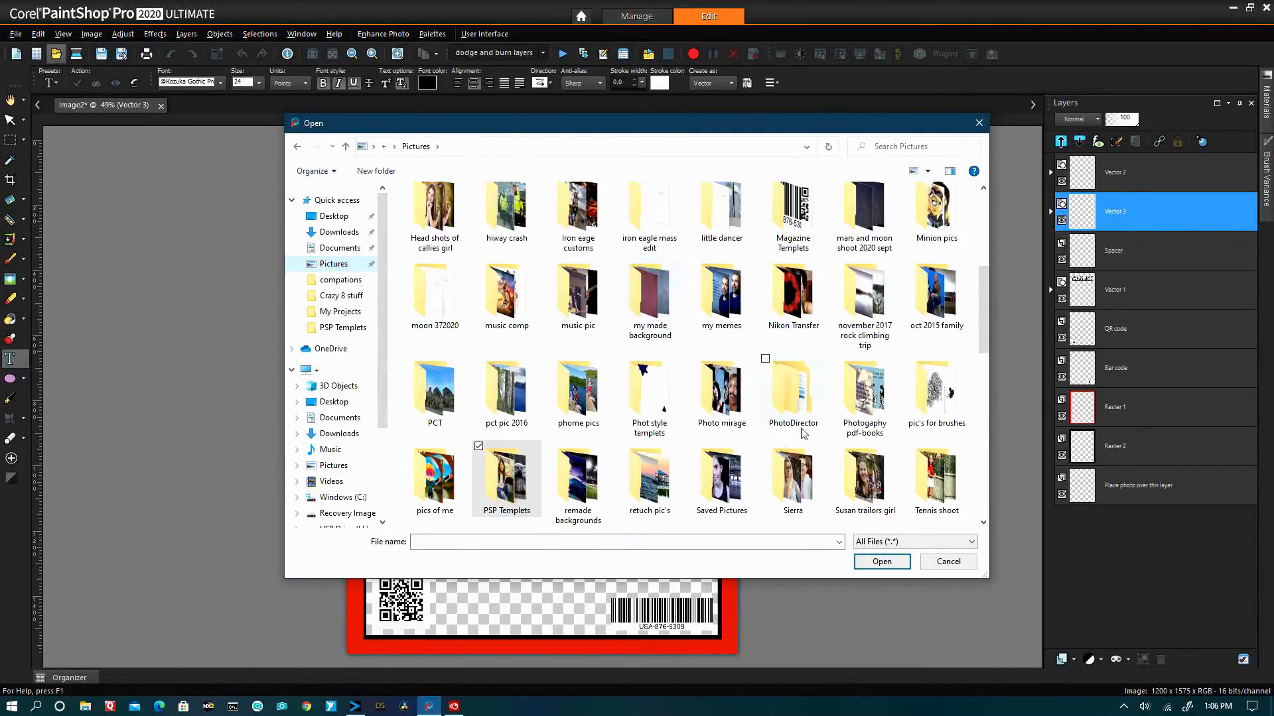
{"action": "double_click", "coordinate": [804, 484]}
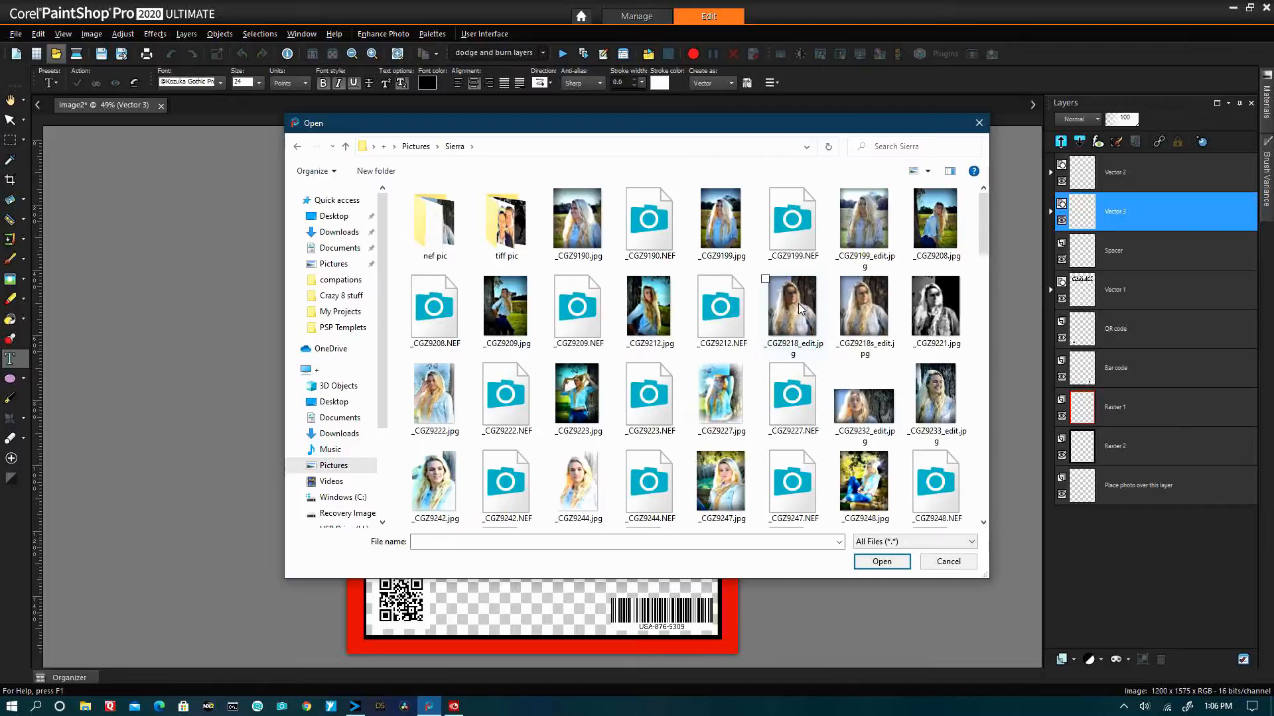
{"action": "left_click", "coordinate": [652, 310]}
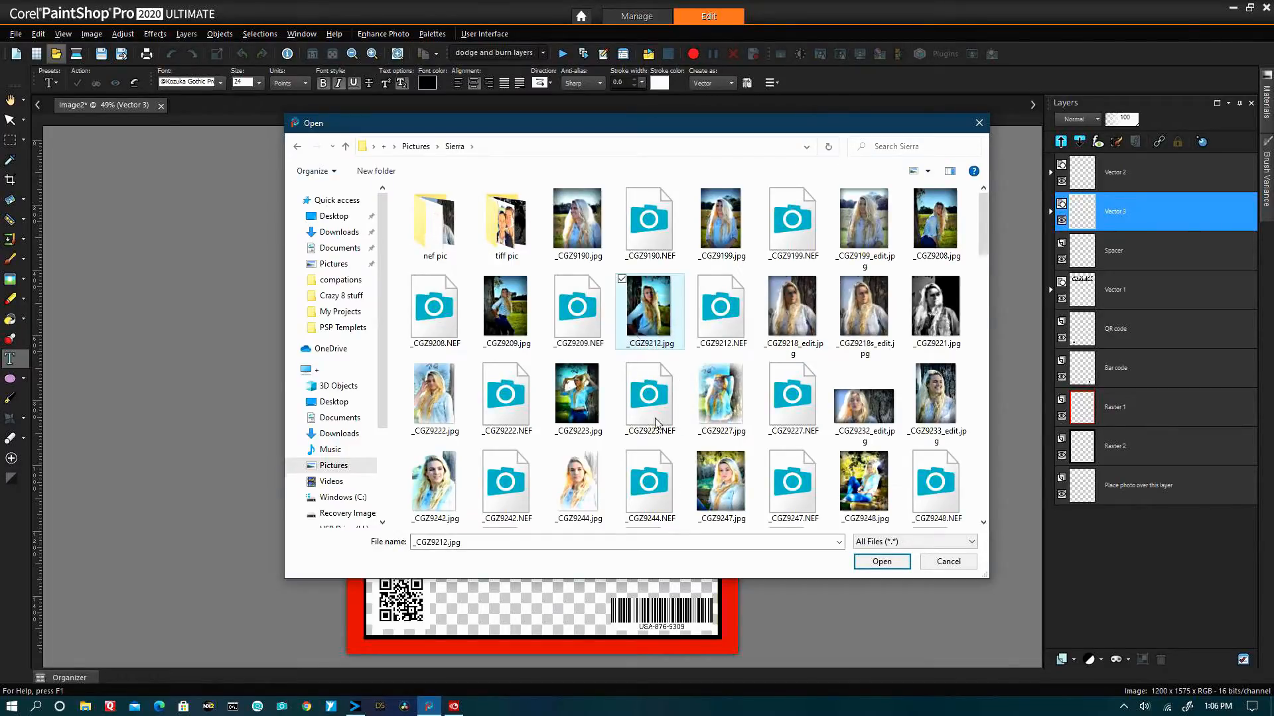
{"action": "left_click", "coordinate": [870, 562]}
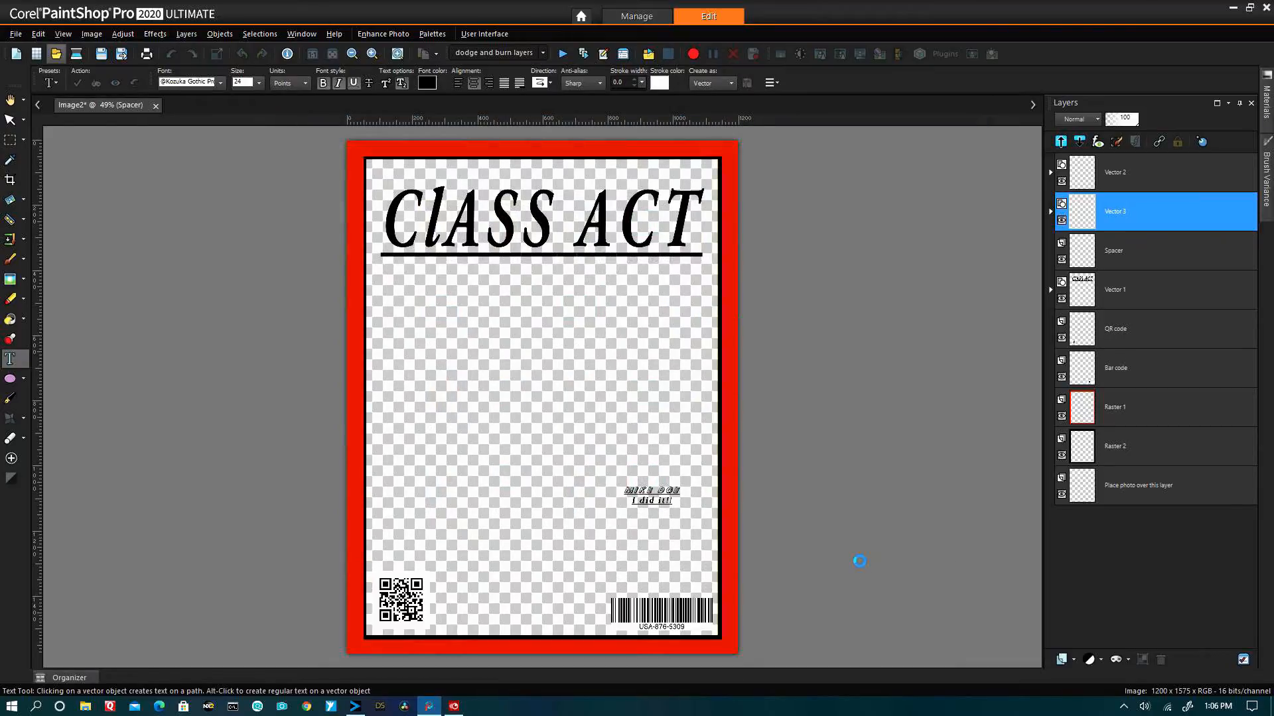
{"action": "left_click", "coordinate": [633, 376]}
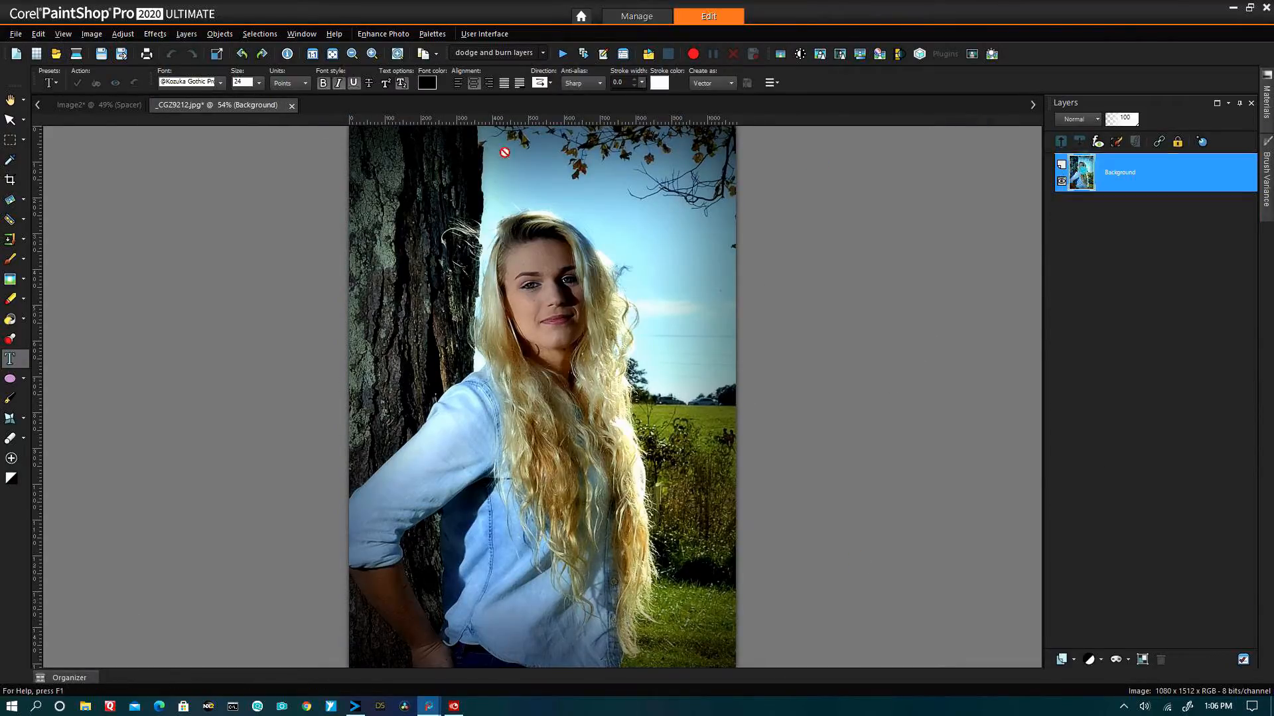
Bring the portrait photo into the cover template, placing it directly above the "Place photo over this layer" layer, and scale it to about 105% to fill the frame.
{"action": "left_click", "coordinate": [107, 101]}
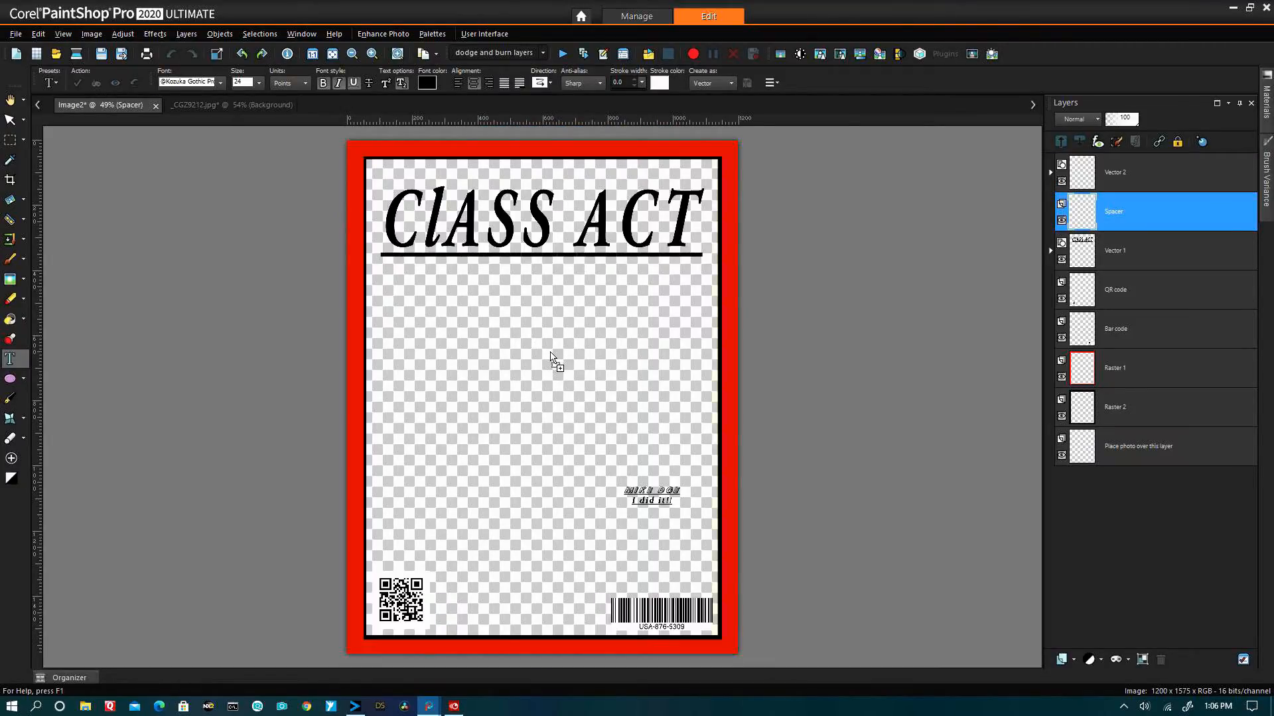
{"action": "left_click_drag", "start_coordinate": [538, 350], "coordinate": [539, 349]}
{"action": "left_click_drag", "start_coordinate": [1166, 207], "coordinate": [1133, 466]}
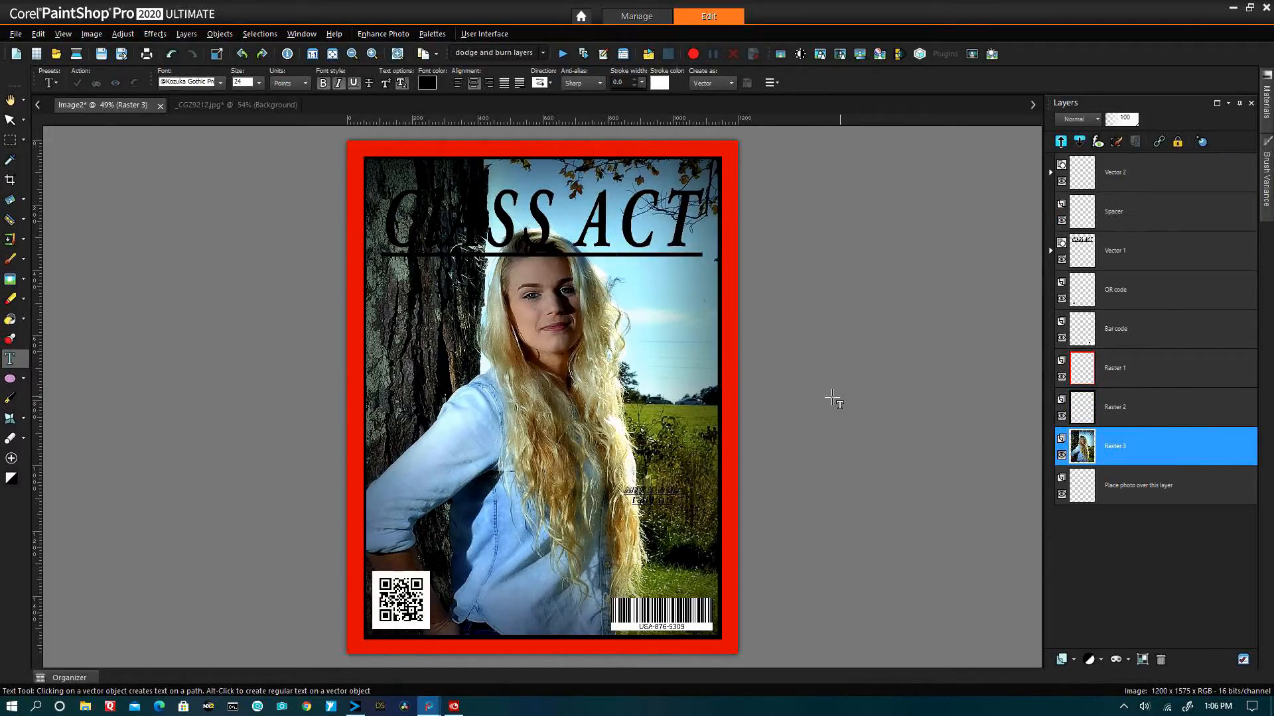
{"action": "left_click", "coordinate": [10, 119]}
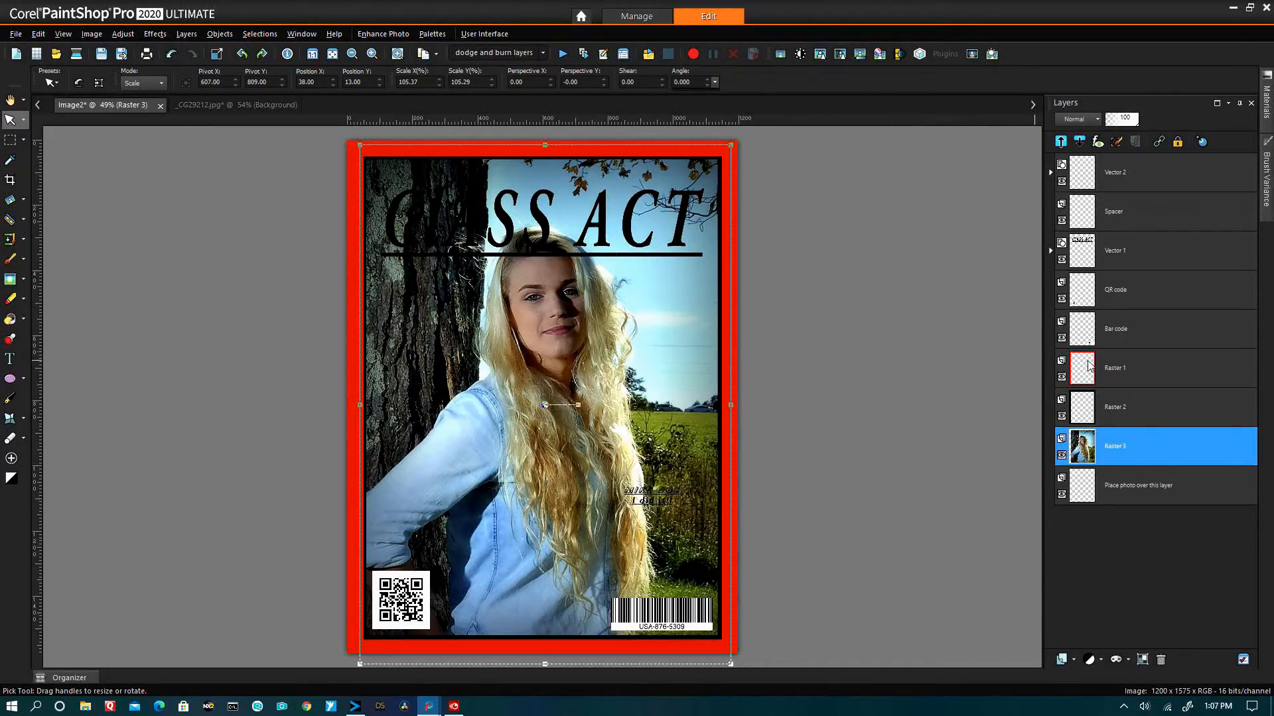
Add an outer glow of size 43 to the Vector 2 cover text layer with the preview on image enabled.
{"action": "left_click", "coordinate": [1128, 172]}
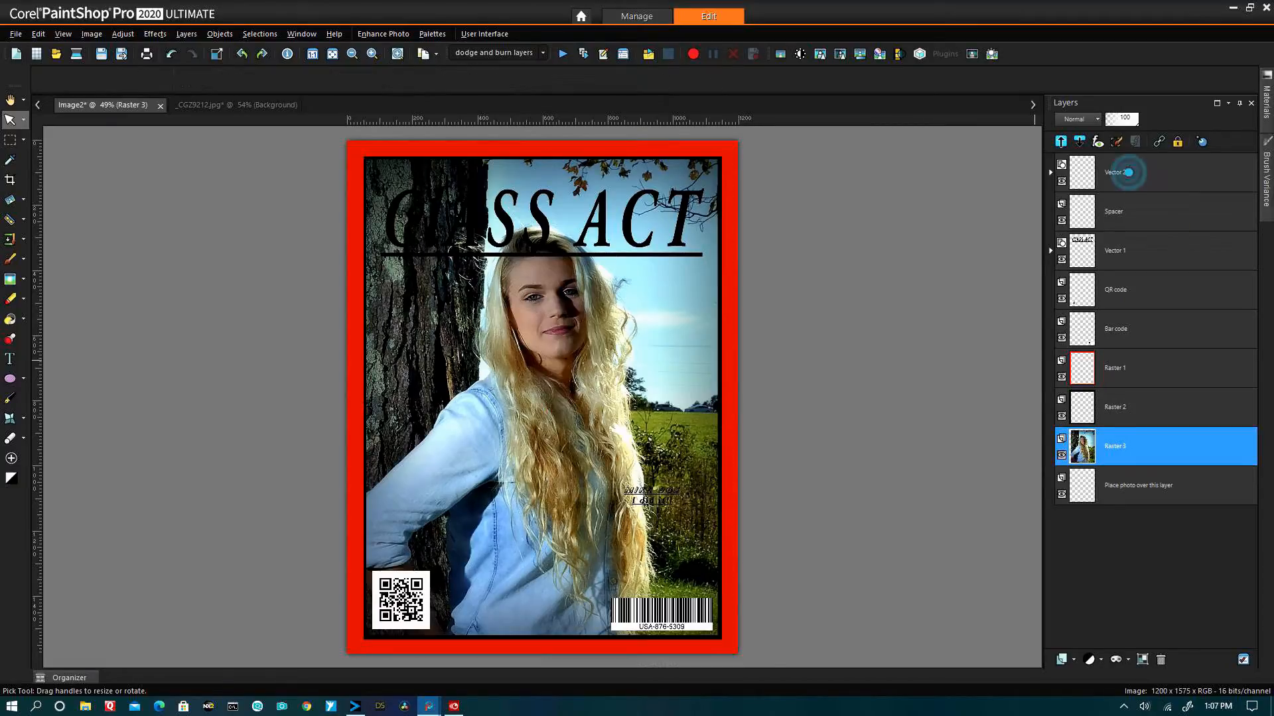
{"action": "right_click", "coordinate": [1128, 174]}
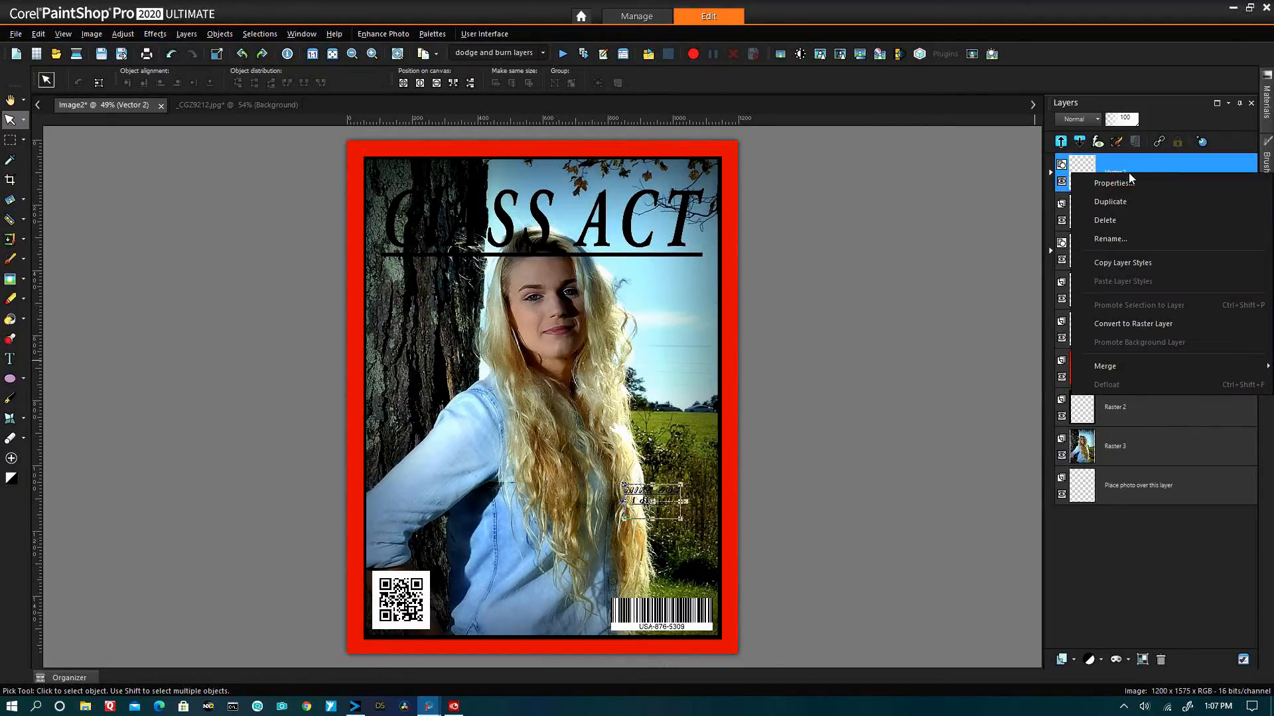
{"action": "left_click", "coordinate": [952, 258]}
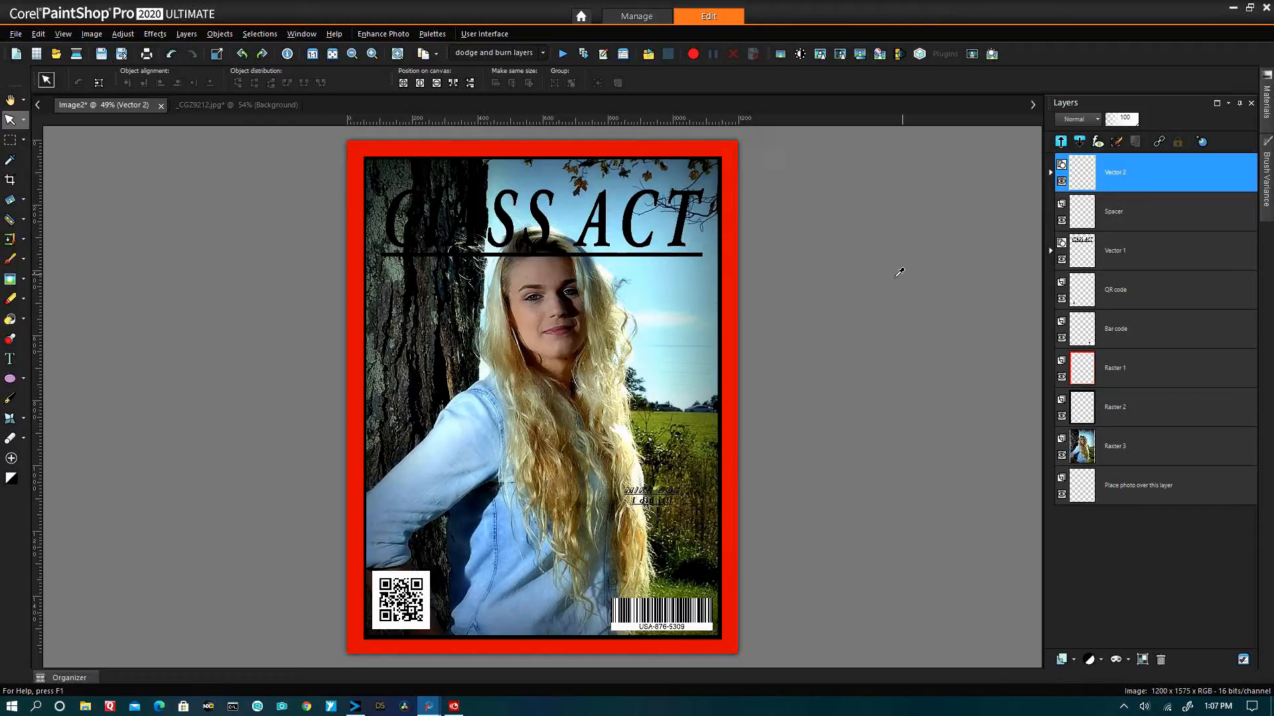
{"action": "left_click", "coordinate": [622, 339]}
{"action": "left_click_drag", "start_coordinate": [613, 136], "coordinate": [906, 171]}
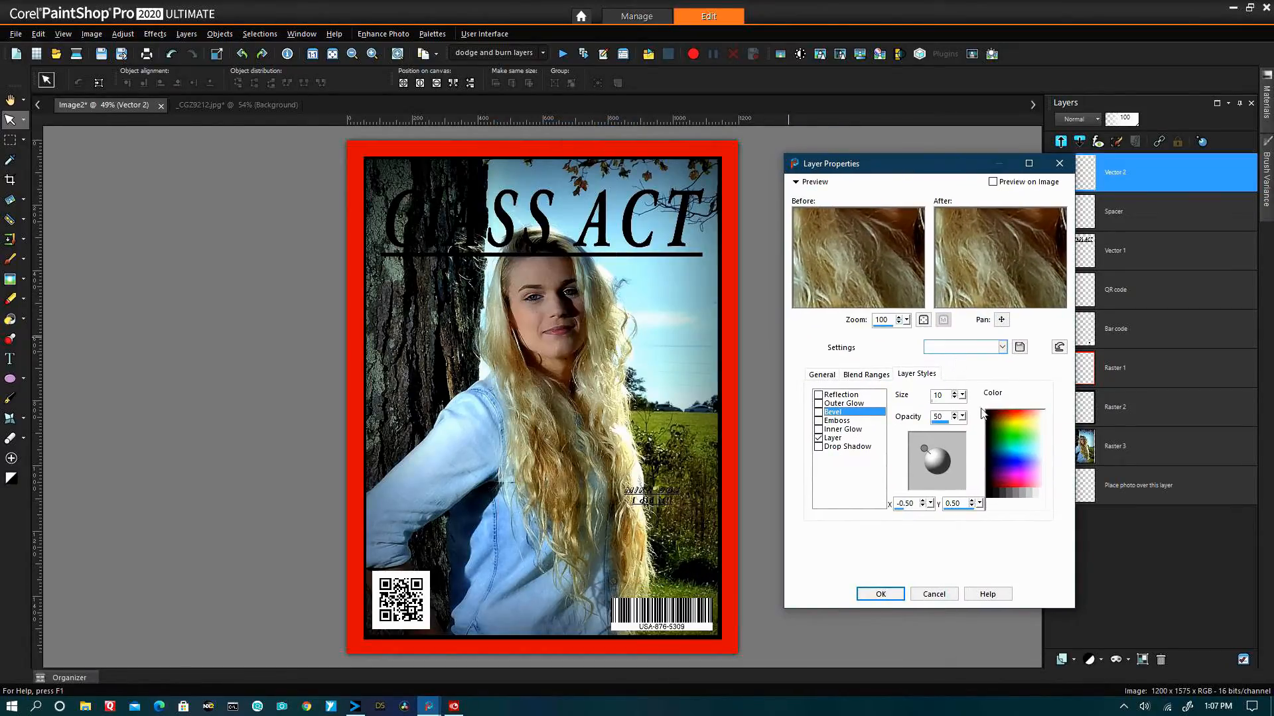
{"action": "left_click", "coordinate": [993, 182]}
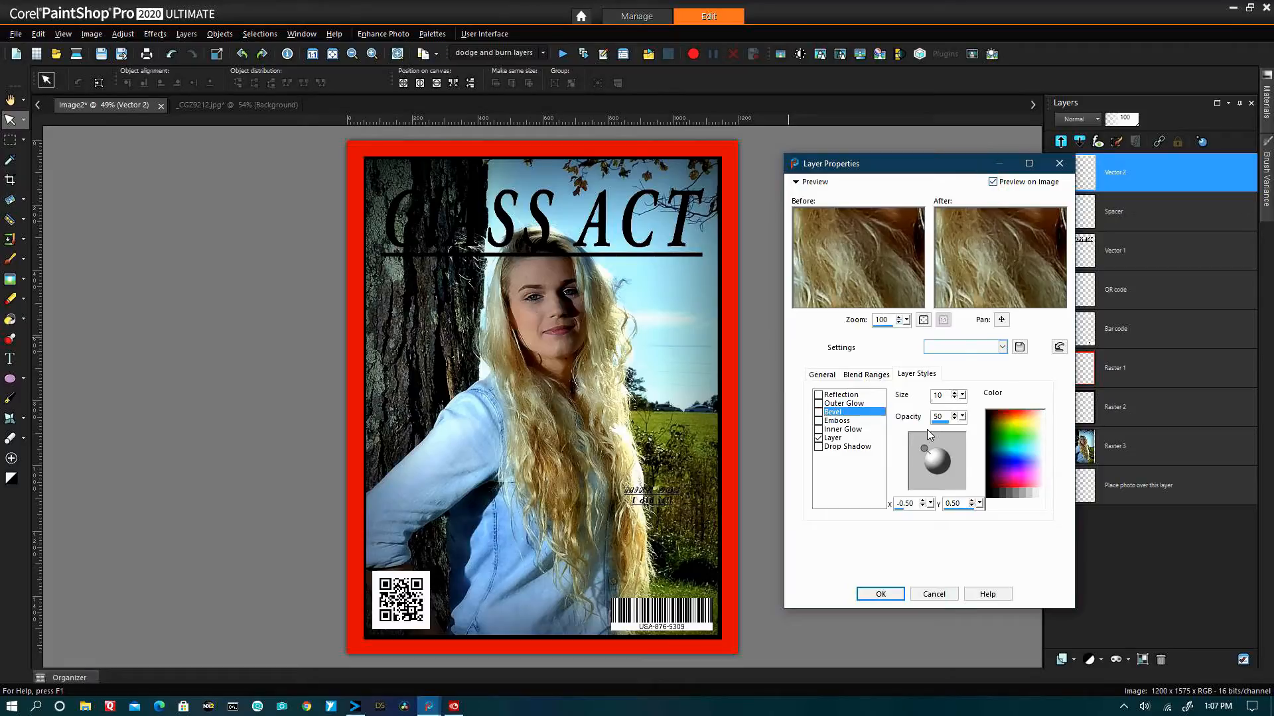
{"action": "left_click", "coordinate": [819, 404]}
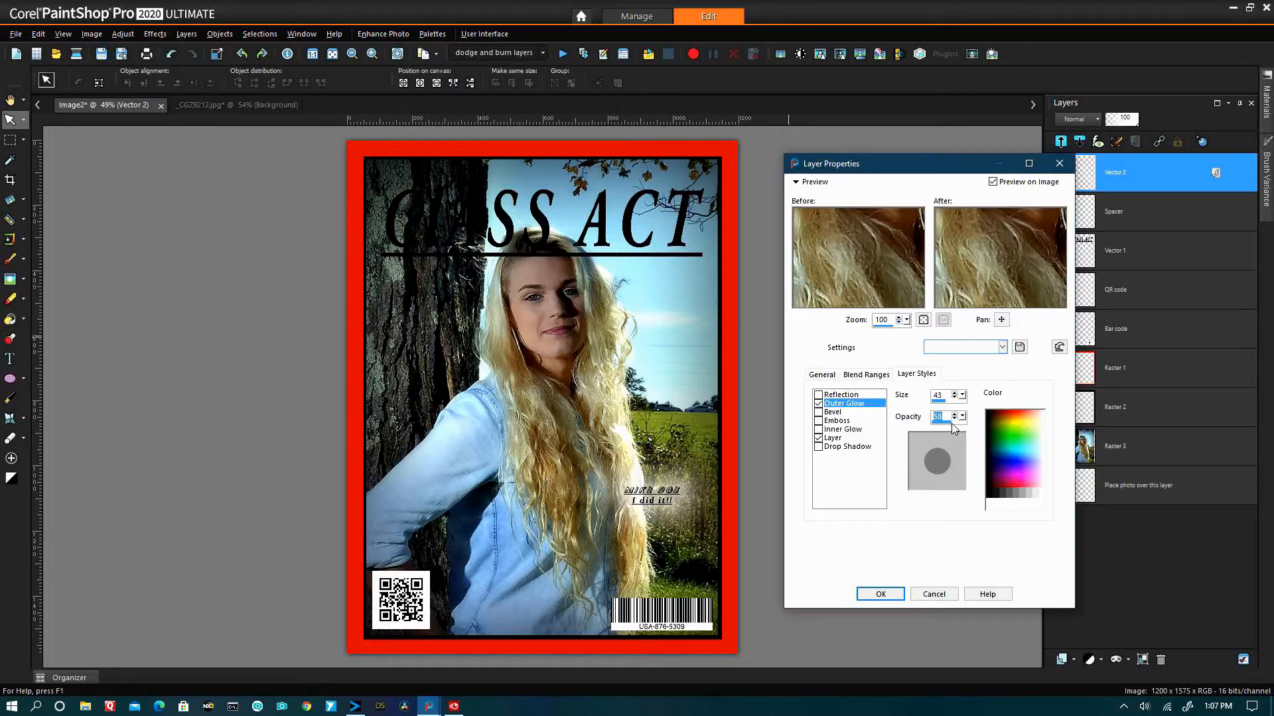
Try Bevel on the cover text layer, replace it with the Emboss style, and apply the layer styles.
{"action": "left_click", "coordinate": [819, 412]}
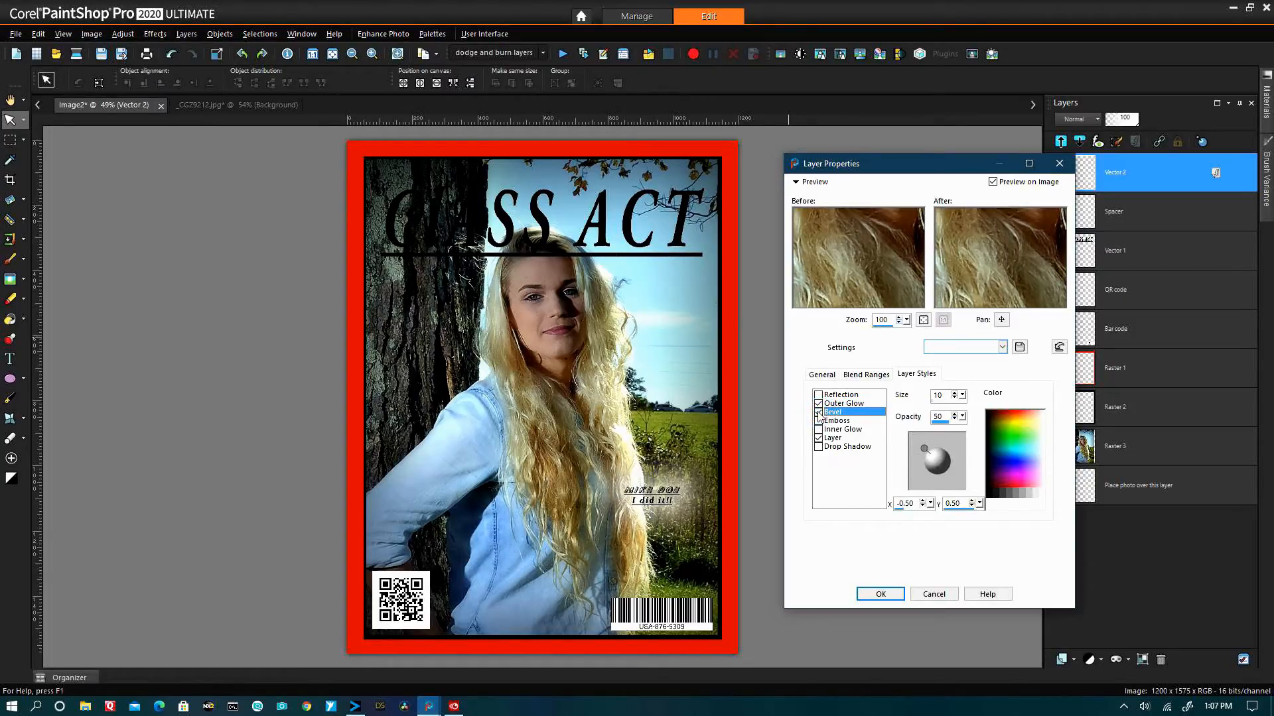
{"action": "left_click", "coordinate": [819, 412]}
{"action": "left_click", "coordinate": [819, 421]}
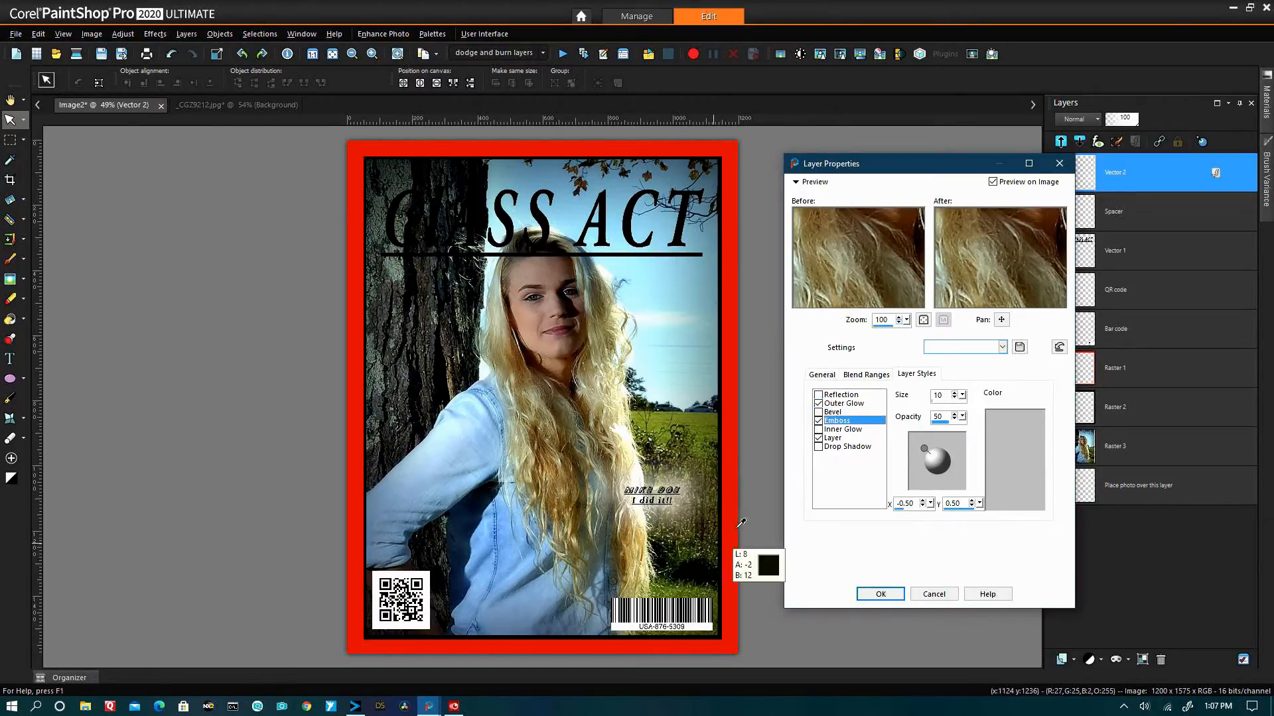
{"action": "left_click", "coordinate": [880, 594]}
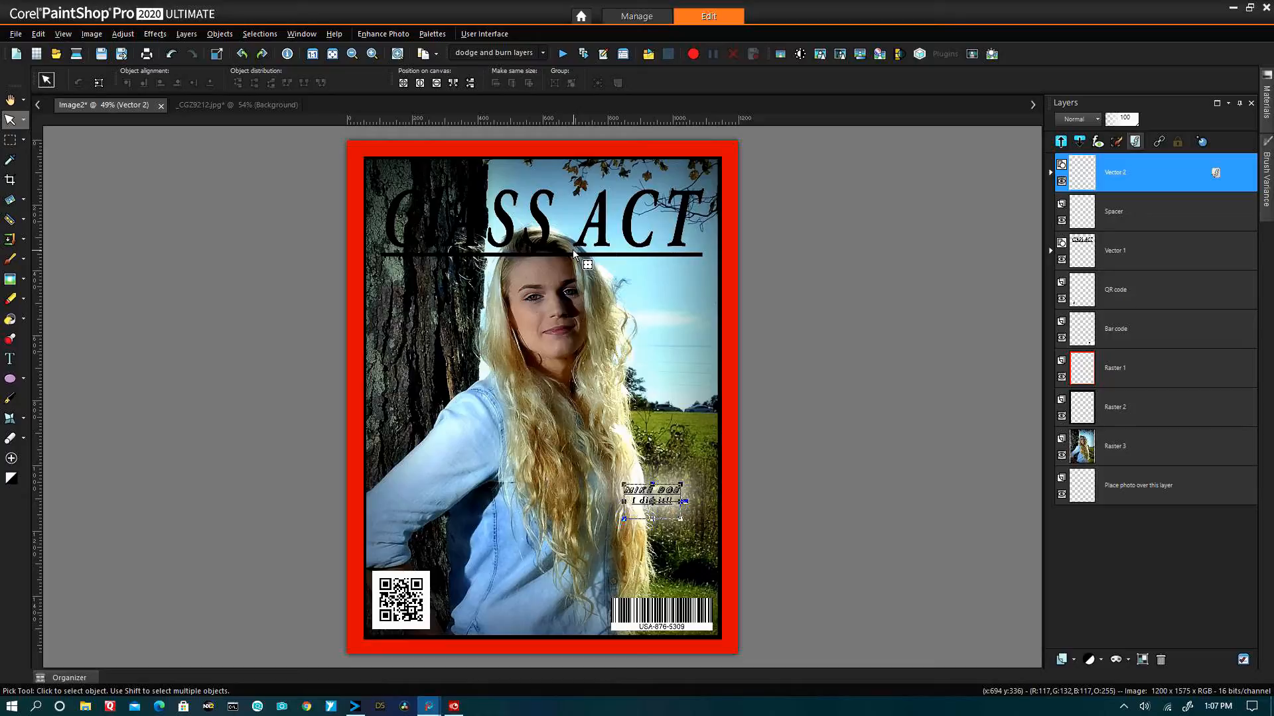
On the Raster 3 photo layer, select the hair around the woman's head with the Magic Wand in Add mode at tolerance 34.
{"action": "mouse_move", "coordinate": [1134, 451]}
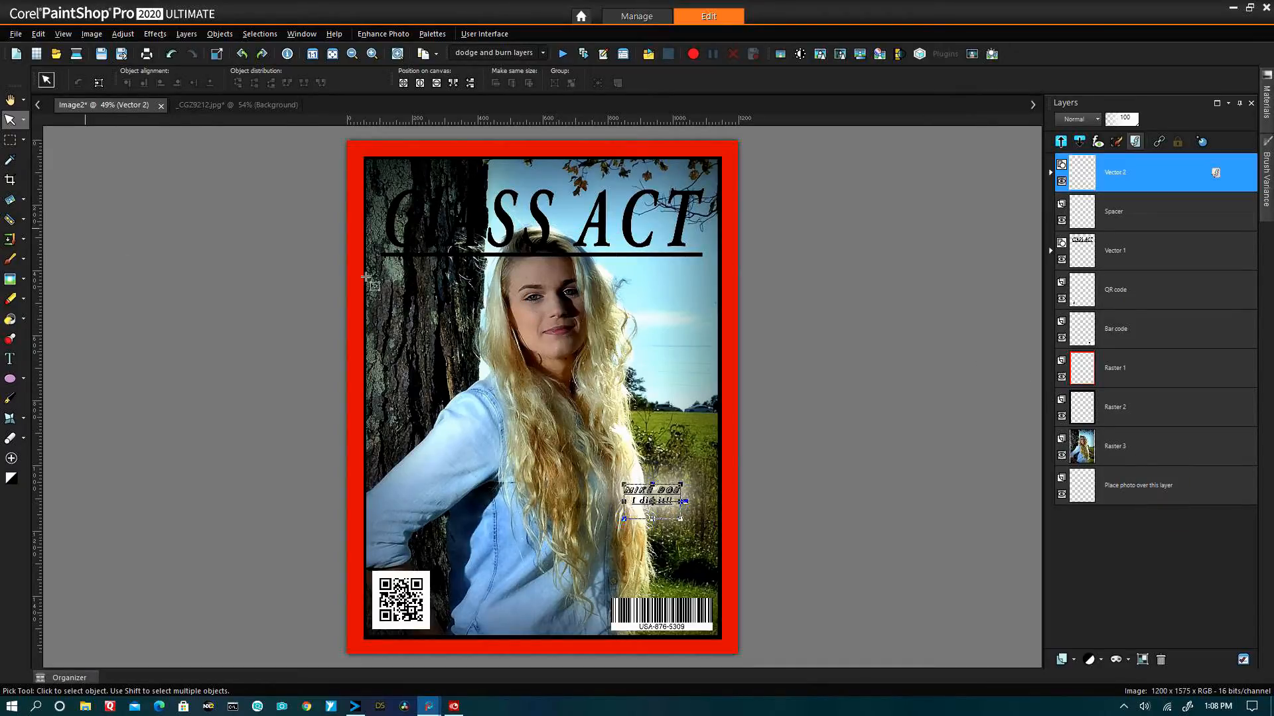
{"action": "scroll", "coordinate": [325, 270], "scroll_direction": "up", "scroll_amount": 1}
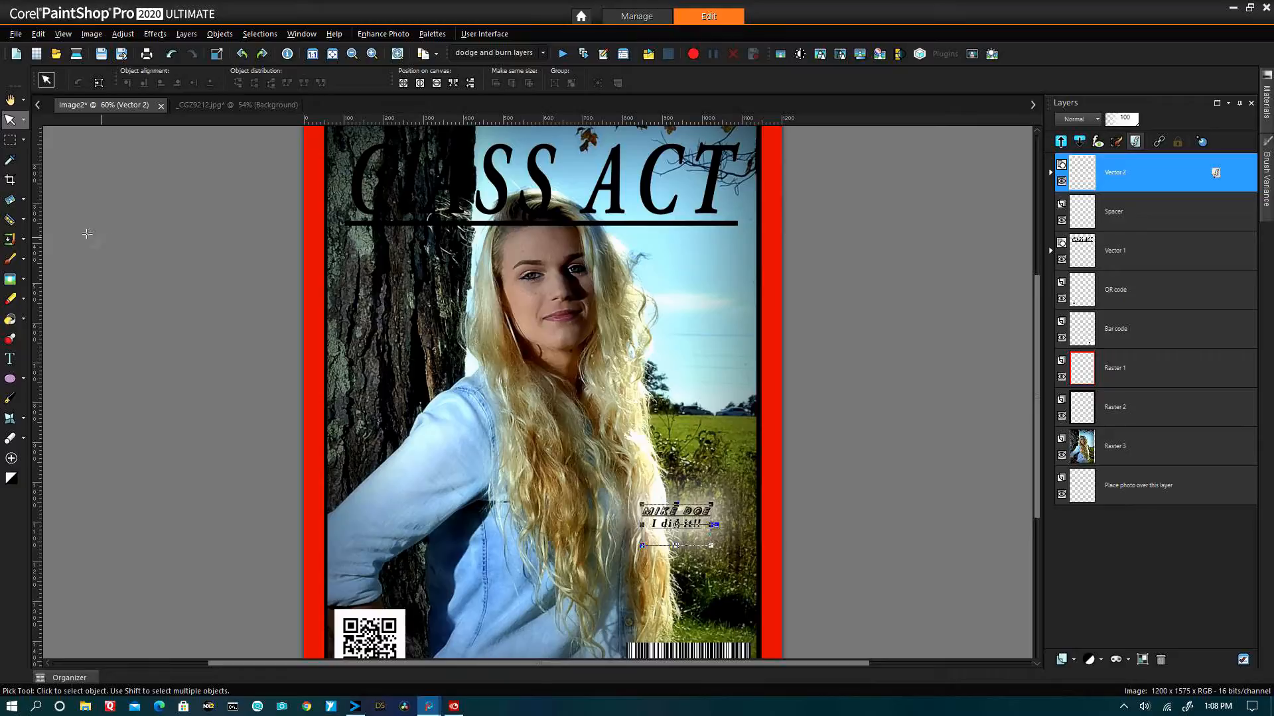
{"action": "left_click", "coordinate": [1106, 452]}
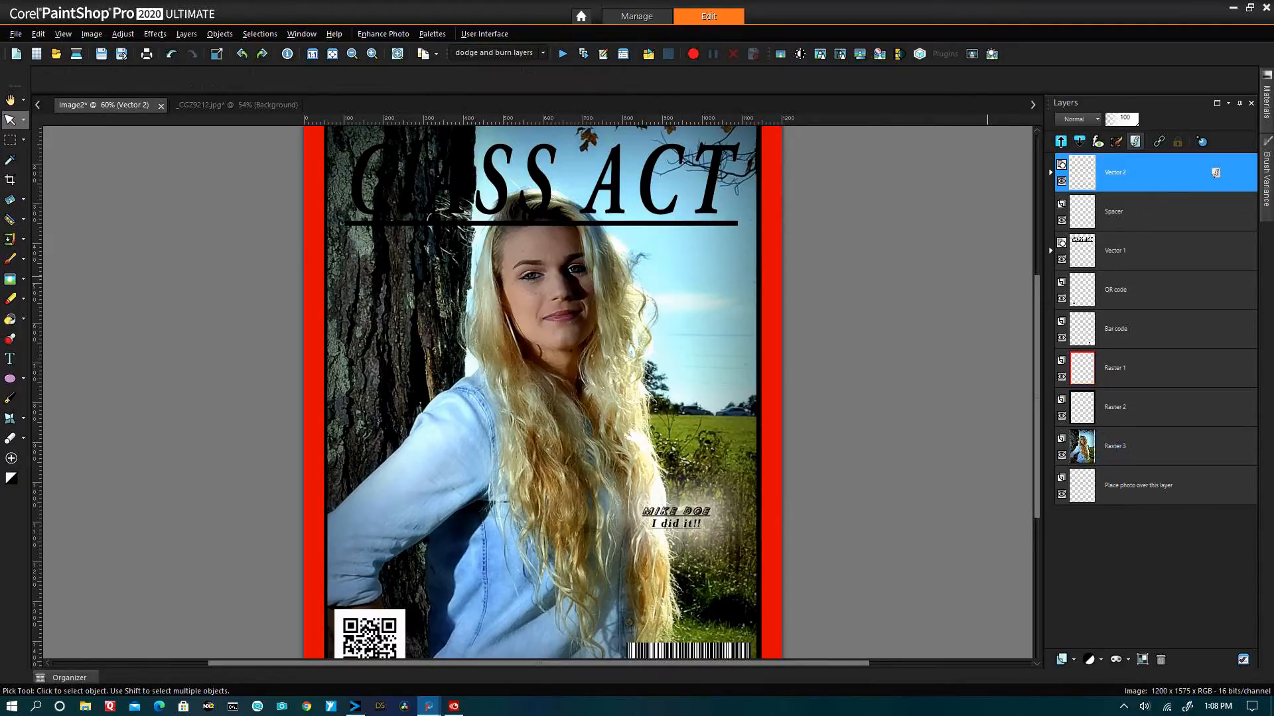
{"action": "left_click", "coordinate": [26, 137]}
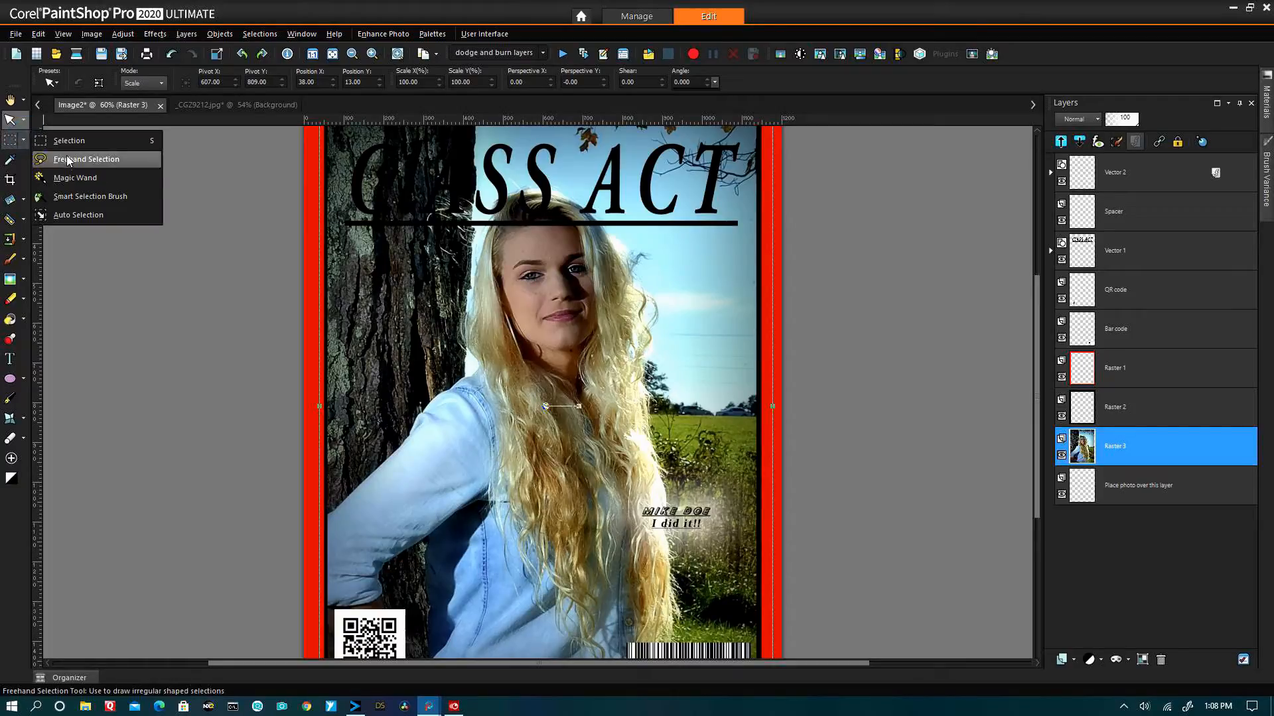
{"action": "left_click", "coordinate": [70, 178]}
{"action": "left_click", "coordinate": [499, 240]}
{"action": "key", "text": "ctrl+d"}
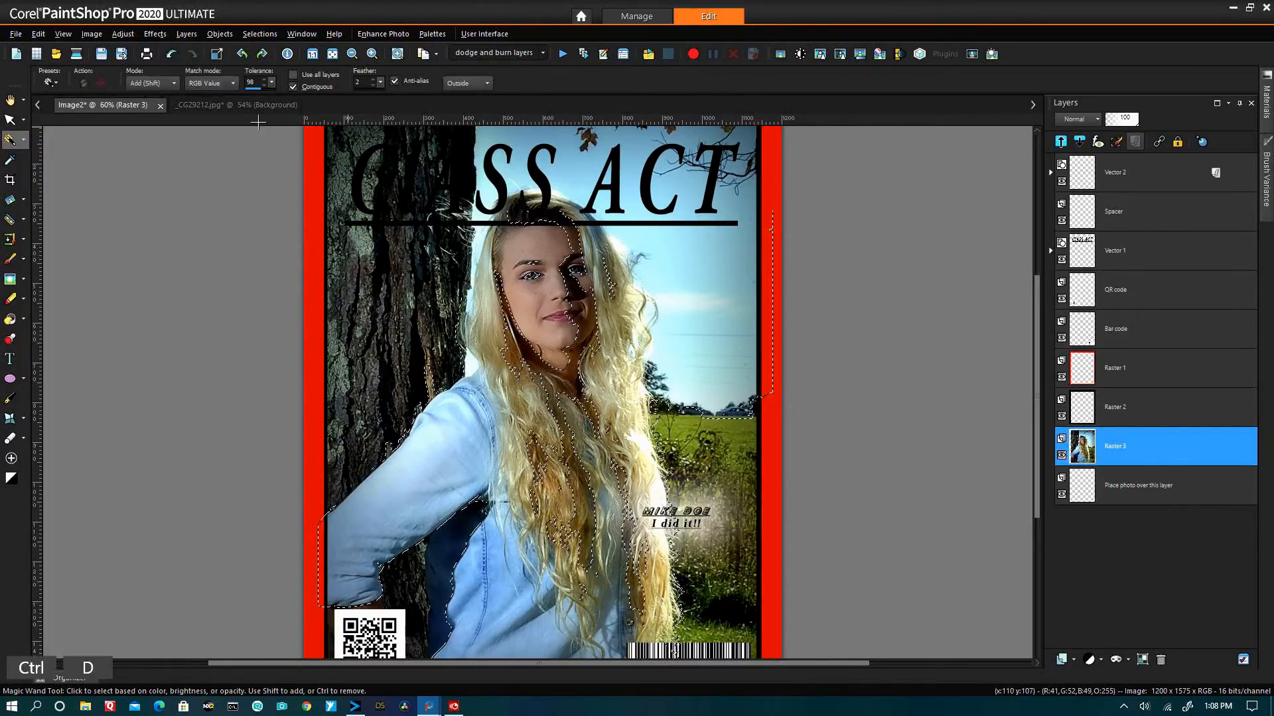
{"action": "left_click", "coordinate": [250, 88]}
{"action": "left_click", "coordinate": [485, 267]}
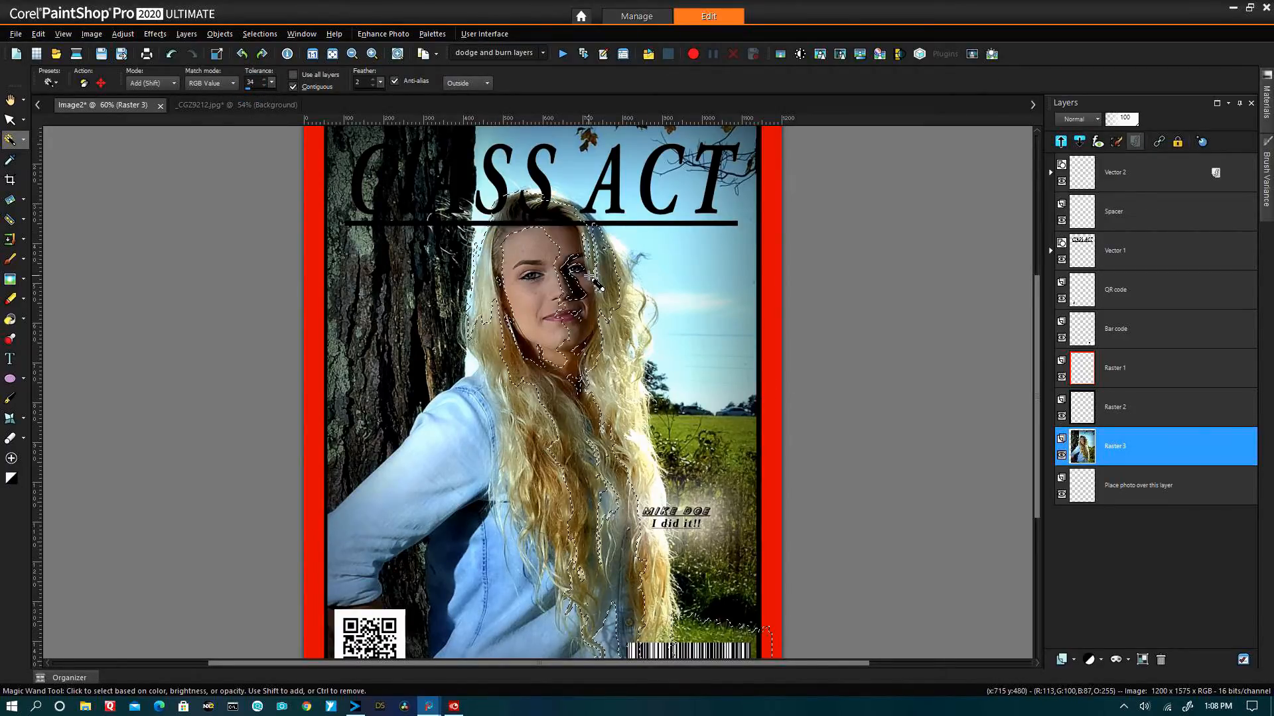
{"action": "left_click", "coordinate": [614, 263]}
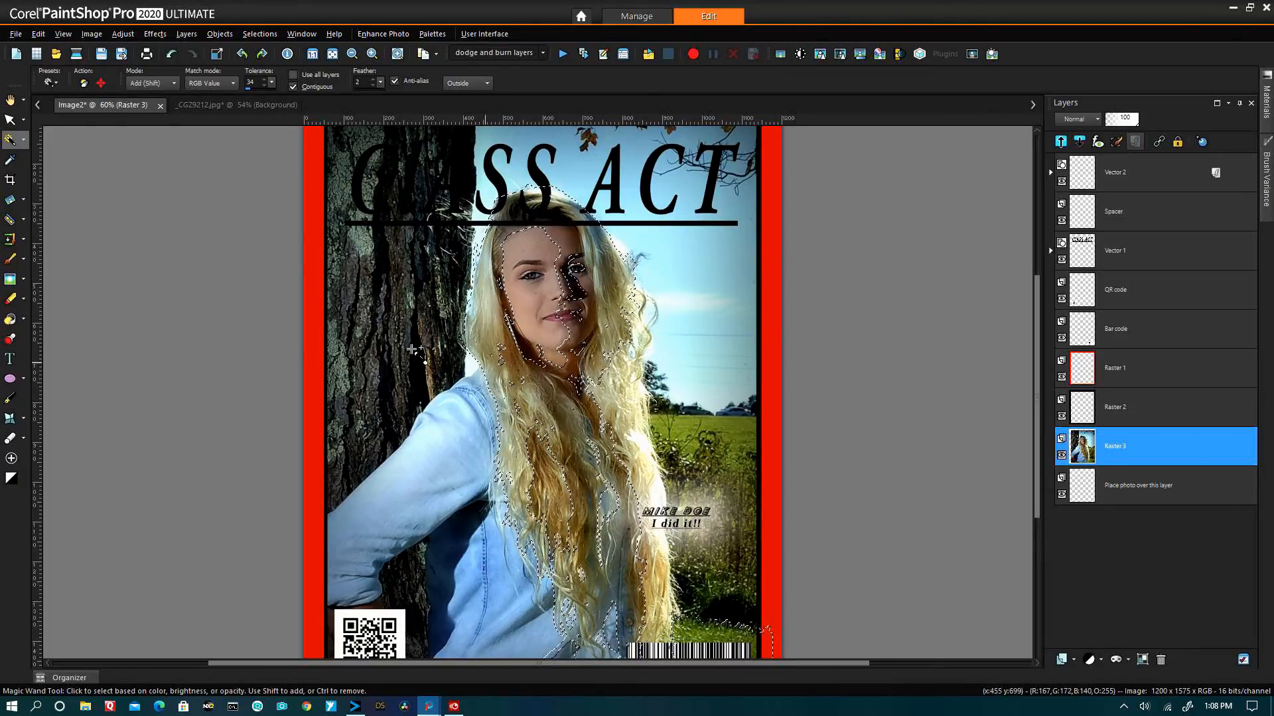
Use Freehand Selection to subtract the face and lower hair from the selection, keeping the top of the head.
{"action": "left_click", "coordinate": [26, 141]}
{"action": "left_click", "coordinate": [25, 140]}
{"action": "left_click", "coordinate": [25, 140]}
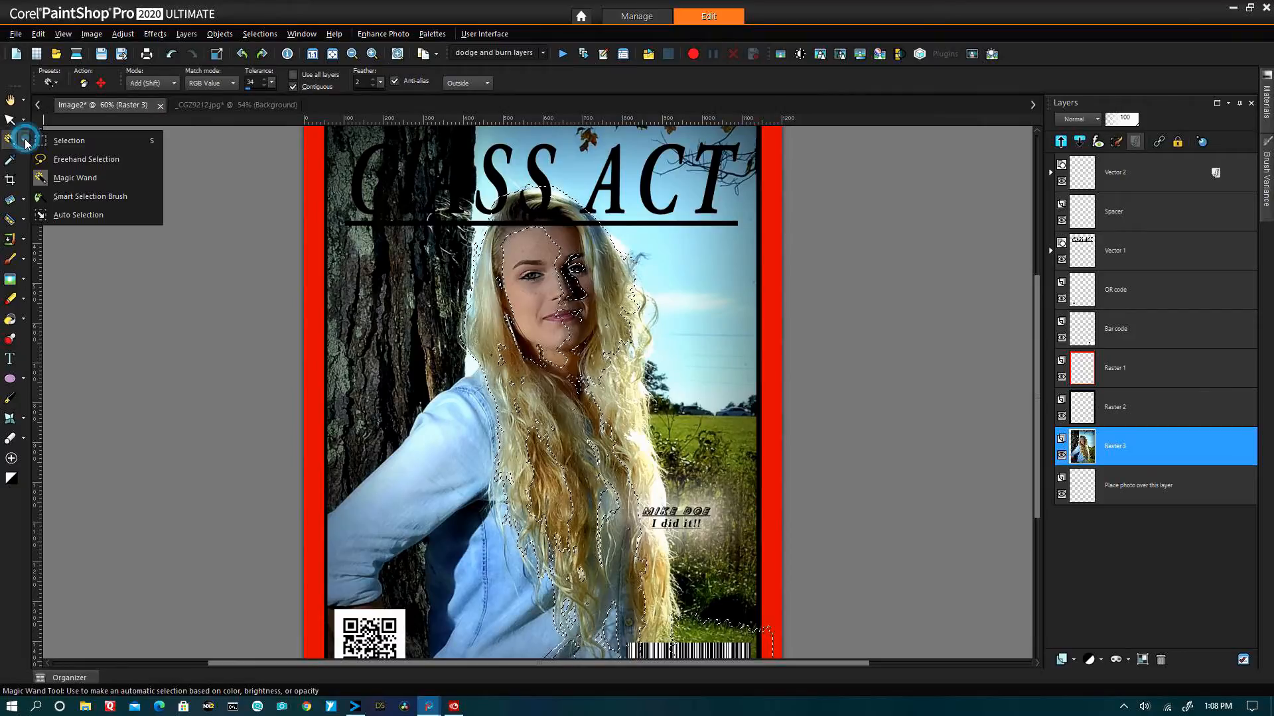
{"action": "left_click", "coordinate": [80, 159]}
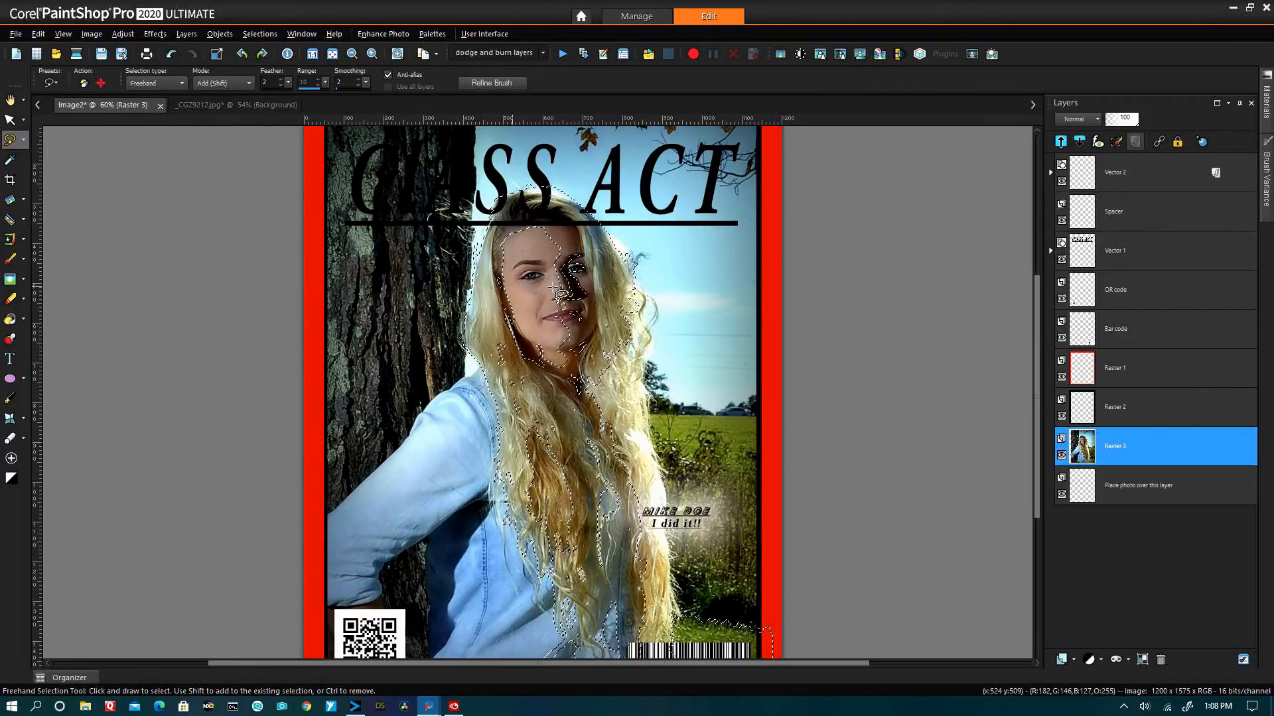
{"action": "key", "text": "ctrl"}
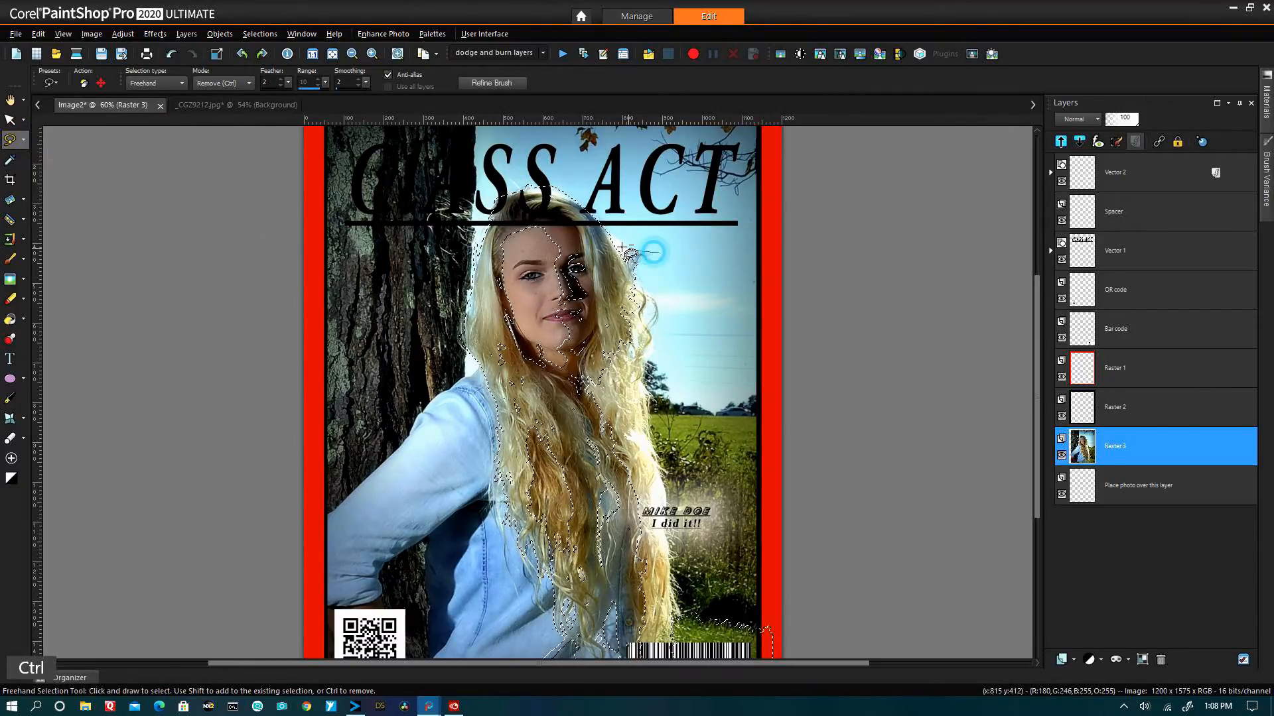
{"action": "mouse_move", "coordinate": [351, 338]}
{"action": "left_mouse_down"}
{"action": "mouse_move", "coordinate": [472, 594]}
{"action": "mouse_move", "coordinate": [537, 656]}
{"action": "mouse_move", "coordinate": [631, 674]}
{"action": "mouse_move", "coordinate": [750, 606]}
{"action": "mouse_move", "coordinate": [756, 553]}
{"action": "mouse_move", "coordinate": [706, 353]}
{"action": "mouse_move", "coordinate": [650, 237]}
{"action": "left_mouse_up"}
{"action": "mouse_move", "coordinate": [782, 563]}
{"action": "left_mouse_down"}
{"action": "mouse_move", "coordinate": [491, 670]}
{"action": "mouse_move", "coordinate": [798, 522]}
{"action": "left_mouse_up"}
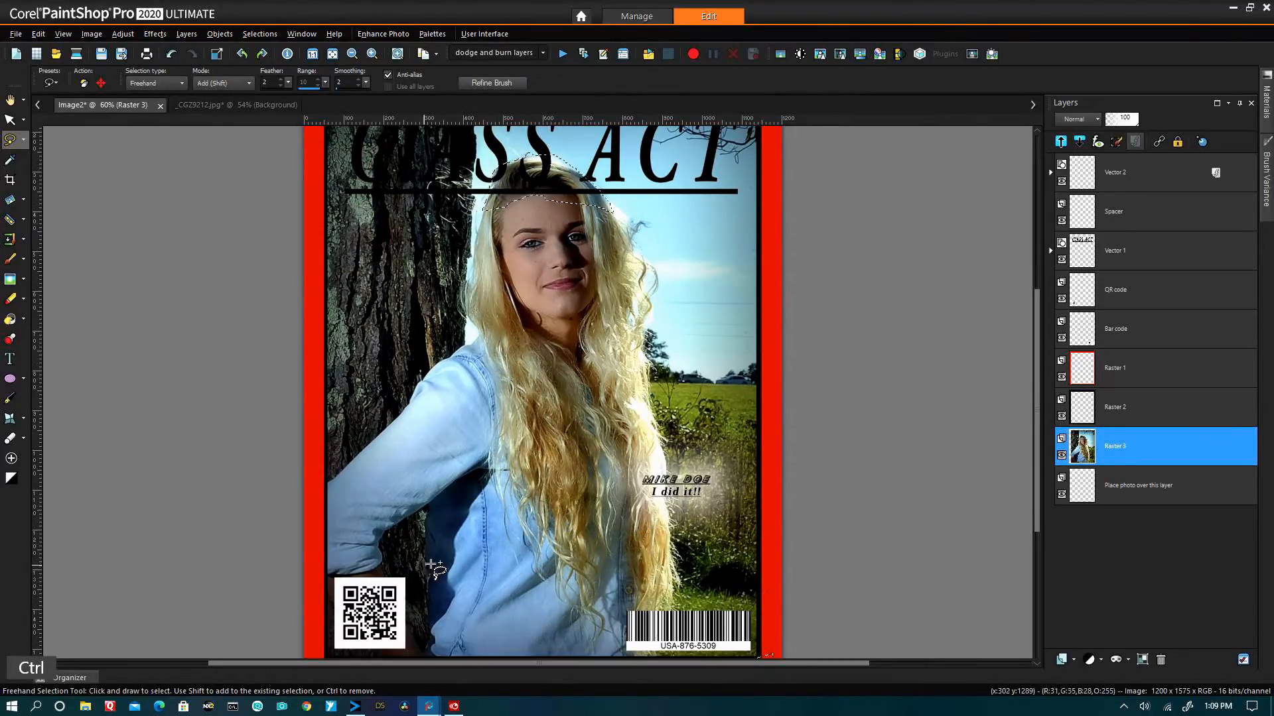
Subtract the stray selected patch near the cover's lower-right corner from the selection.
{"action": "left_click_drag", "start_coordinate": [1036, 451], "coordinate": [1036, 487]}
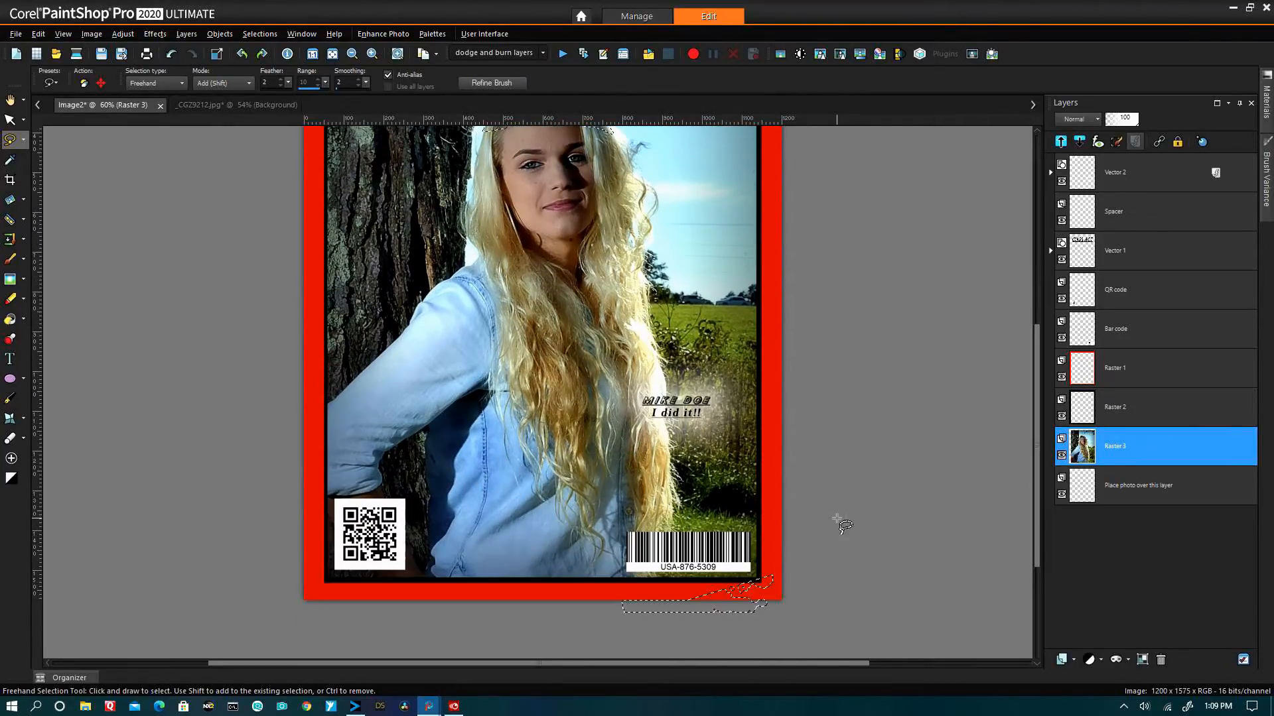
{"action": "mouse_move", "coordinate": [787, 581]}
{"action": "left_mouse_down"}
{"action": "mouse_move", "coordinate": [621, 602]}
{"action": "mouse_move", "coordinate": [612, 630]}
{"action": "mouse_move", "coordinate": [850, 630]}
{"action": "mouse_move", "coordinate": [705, 583]}
{"action": "left_mouse_up"}
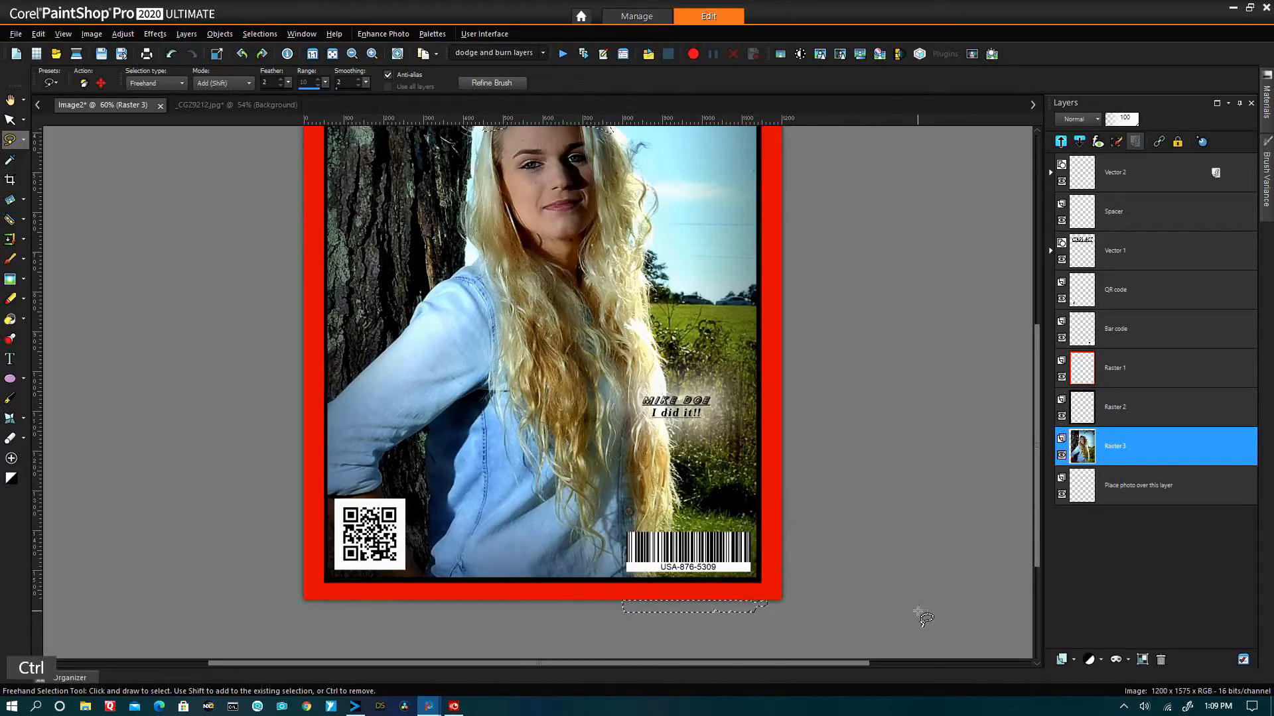
{"action": "left_click_drag", "start_coordinate": [1035, 526], "coordinate": [1038, 438]}
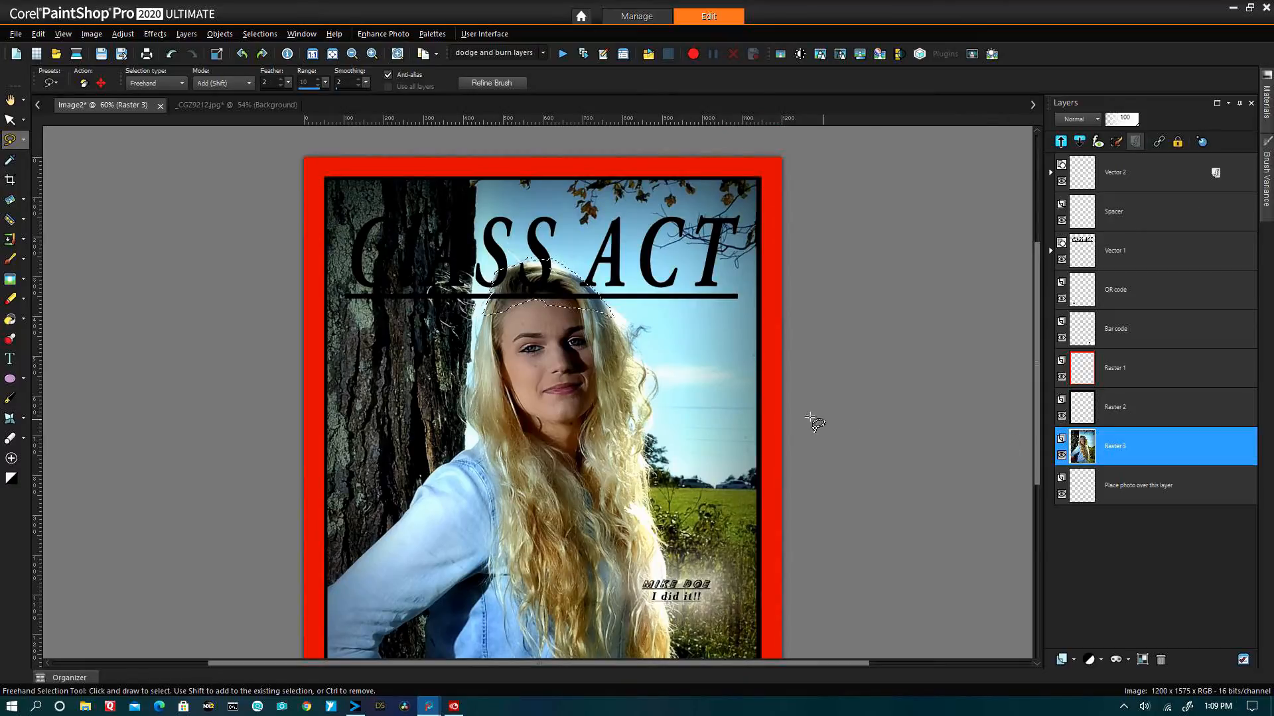
Copy the selected top of the head and paste it as a new image.
{"action": "left_click", "coordinate": [38, 33]}
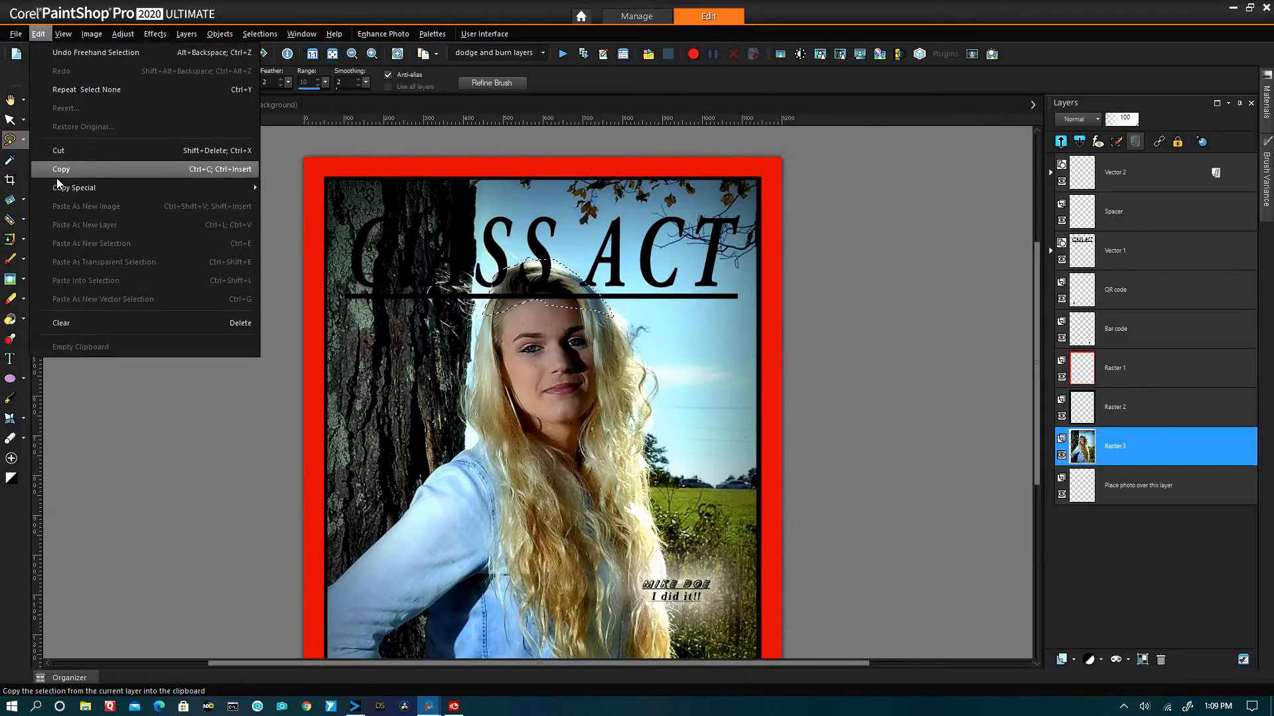
{"action": "mouse_move", "coordinate": [77, 188]}
{"action": "left_click", "coordinate": [61, 170]}
{"action": "left_click", "coordinate": [36, 33]}
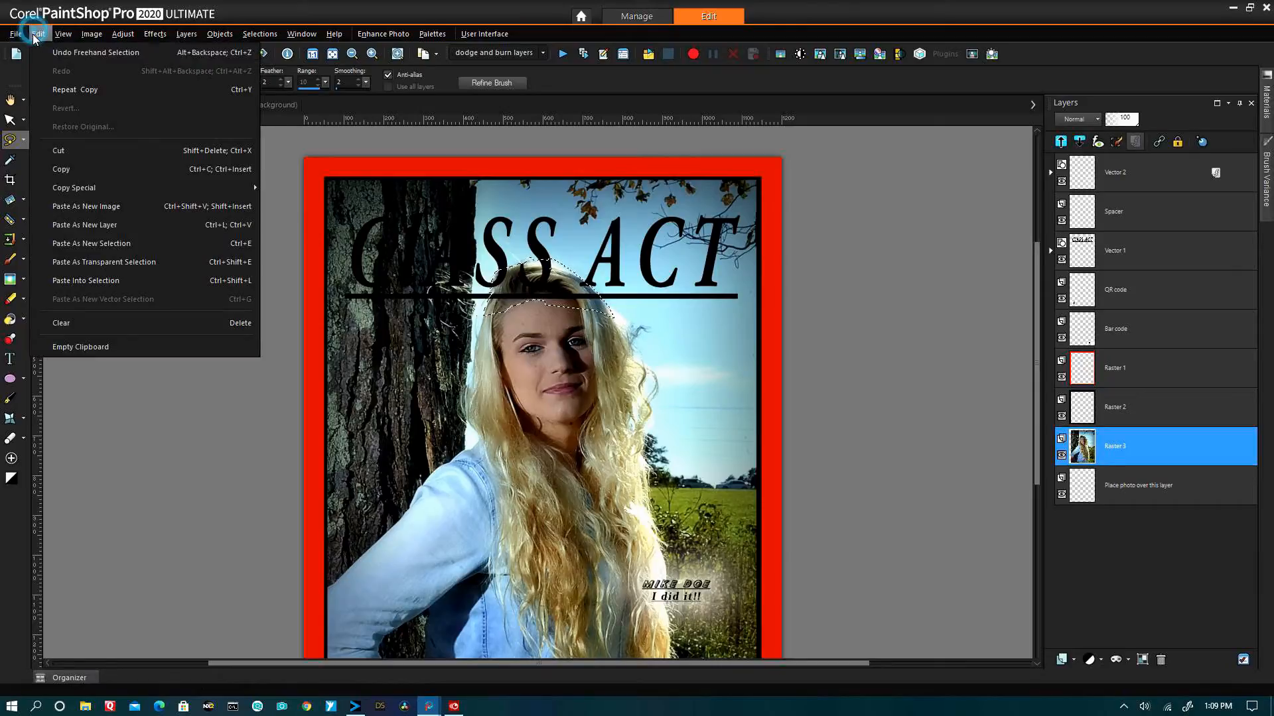
{"action": "left_click", "coordinate": [67, 206]}
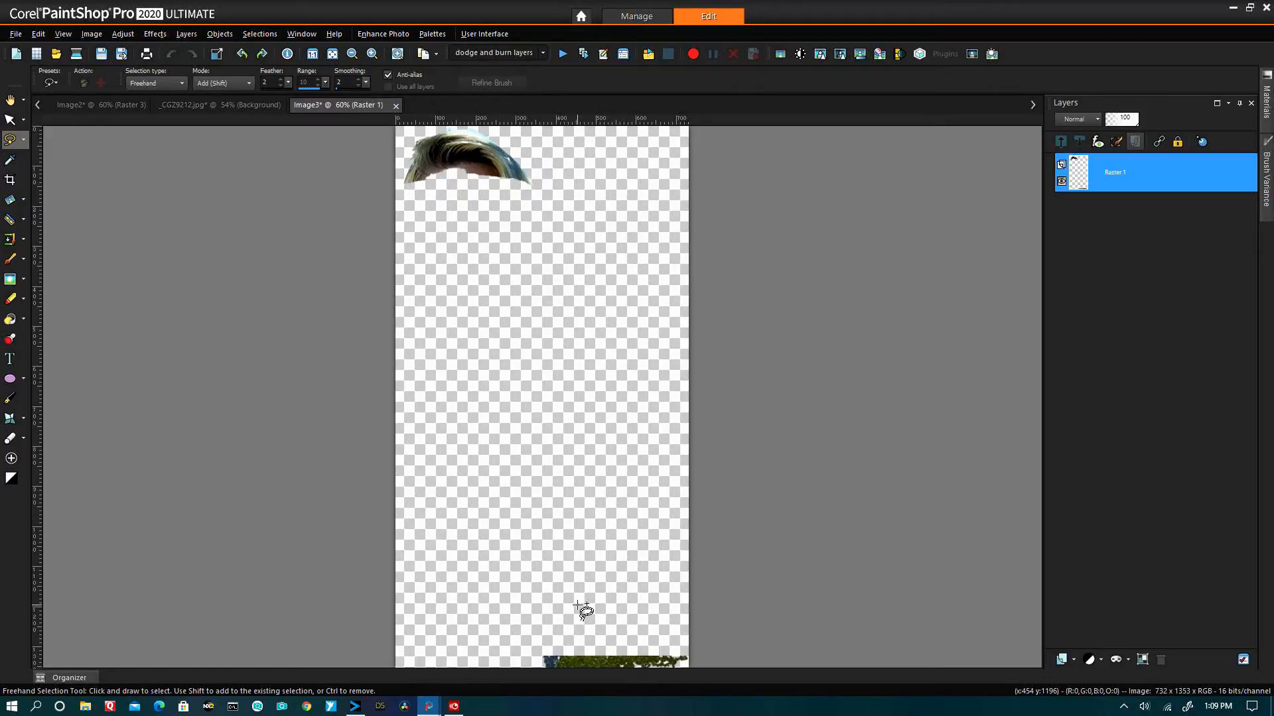
Outline the leftover grass strip at the lower edge of the new image with Freehand Selection and delete it.
{"action": "key", "text": "ctrl"}
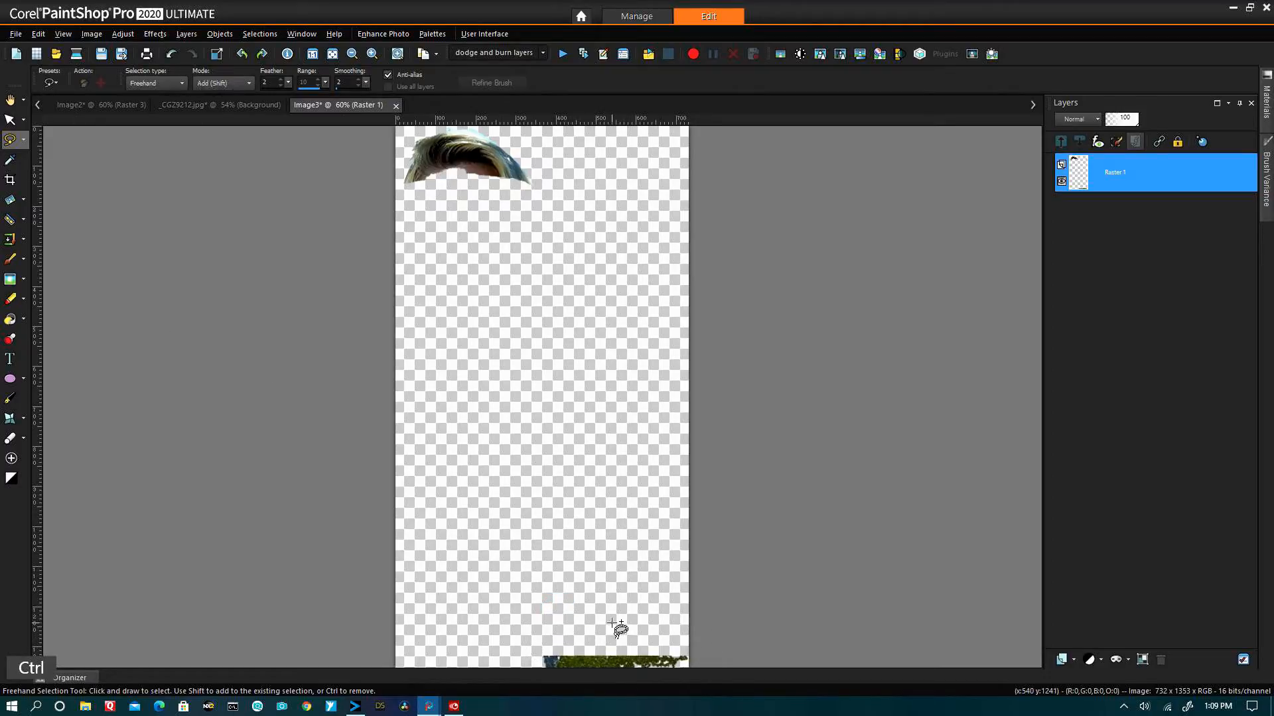
{"action": "mouse_move", "coordinate": [589, 634]}
{"action": "left_mouse_down"}
{"action": "mouse_move", "coordinate": [508, 669]}
{"action": "mouse_move", "coordinate": [629, 690]}
{"action": "mouse_move", "coordinate": [738, 672]}
{"action": "mouse_move", "coordinate": [579, 627]}
{"action": "left_mouse_up"}
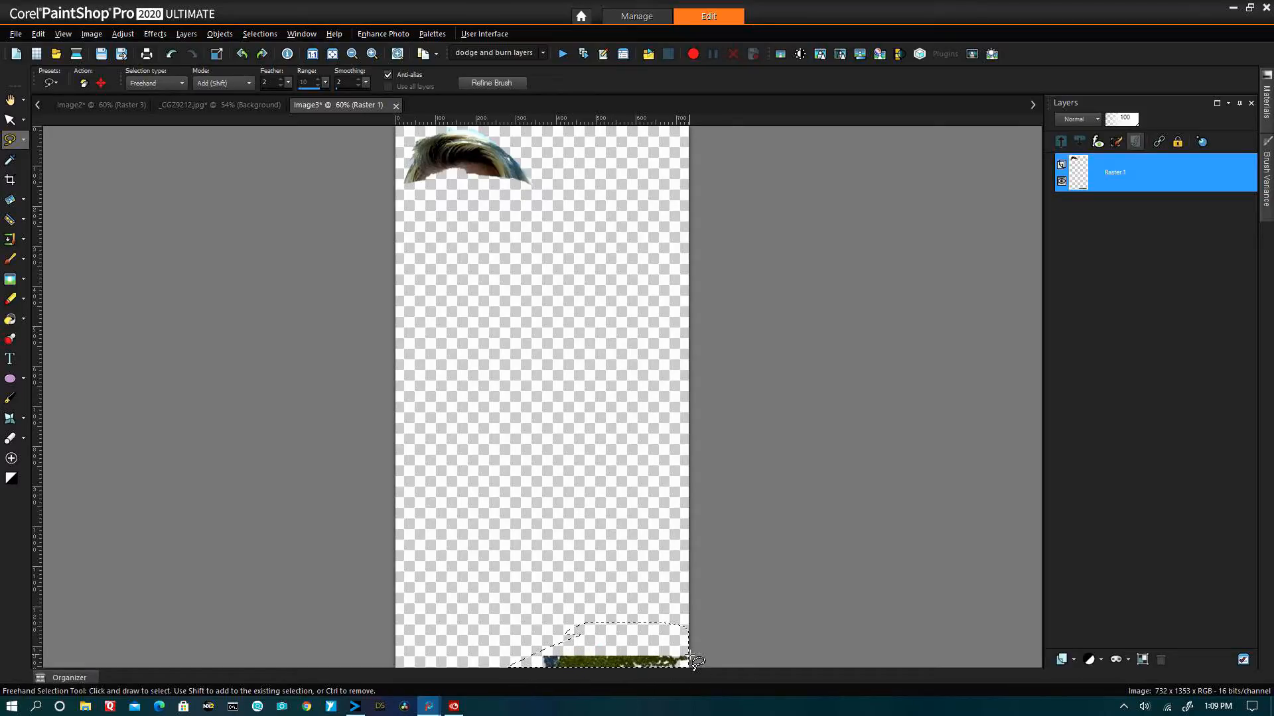
{"action": "key", "text": "Delete"}
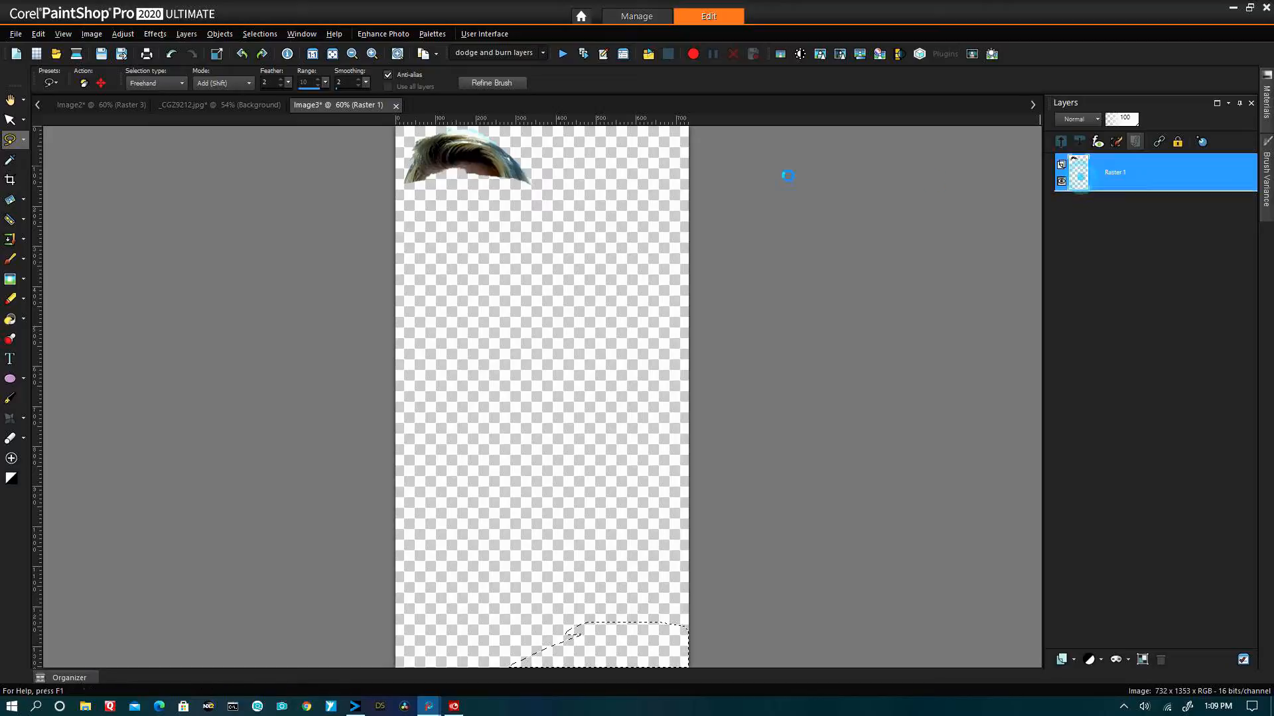
Bring the cut-out hair piece into the cover as a new layer above the photo layer, and clear the selection.
{"action": "left_click", "coordinate": [189, 105]}
{"action": "left_click", "coordinate": [123, 104]}
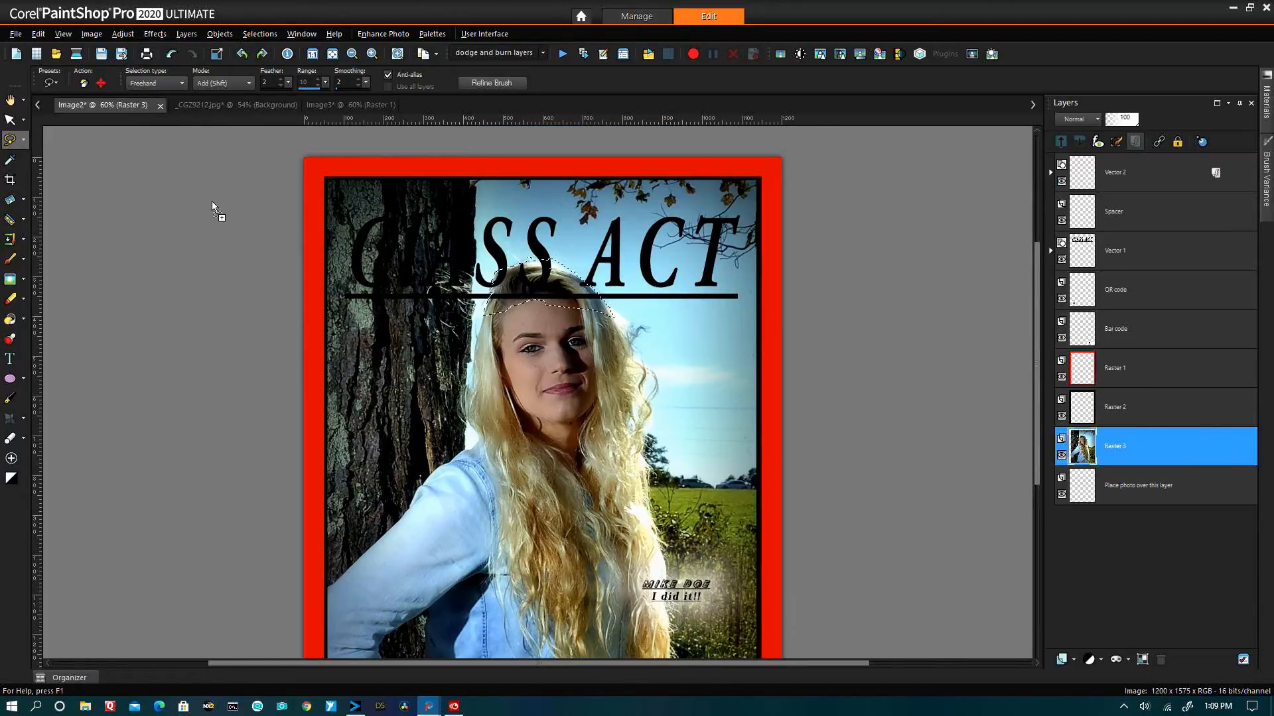
{"action": "key", "text": "ctrl+v"}
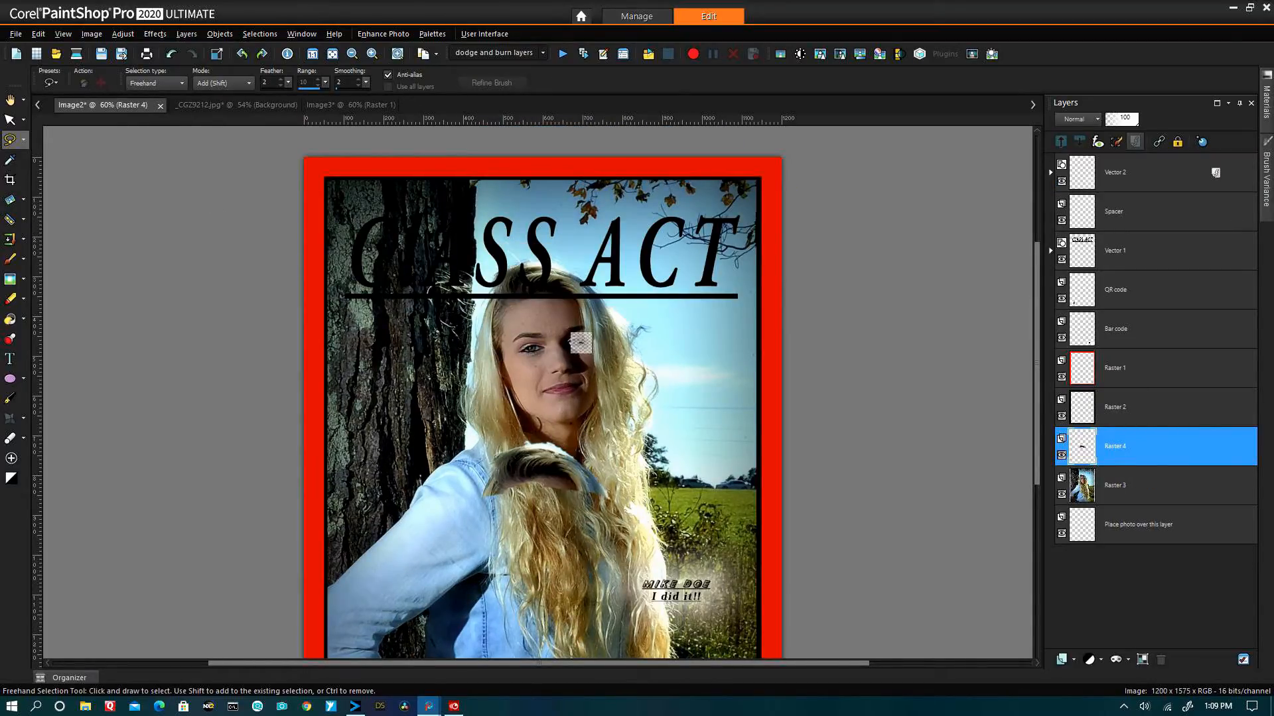
{"action": "key", "text": "ctrl+d"}
{"action": "left_click_drag", "start_coordinate": [490, 311], "coordinate": [561, 302]}
{"action": "key", "text": "ctrl+d"}
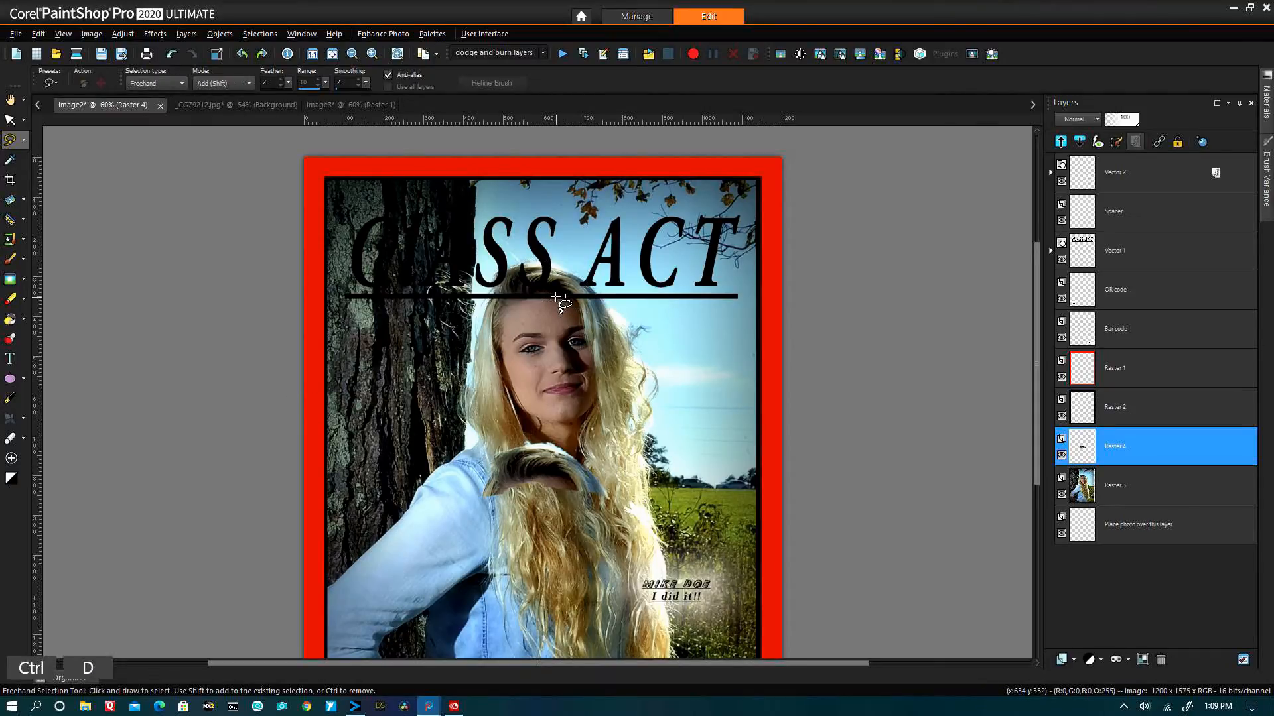
Move the cut-out hair piece onto the top of the subject's head and place its layer above the title's vector layer.
{"action": "left_click", "coordinate": [24, 123]}
{"action": "left_click", "coordinate": [13, 121]}
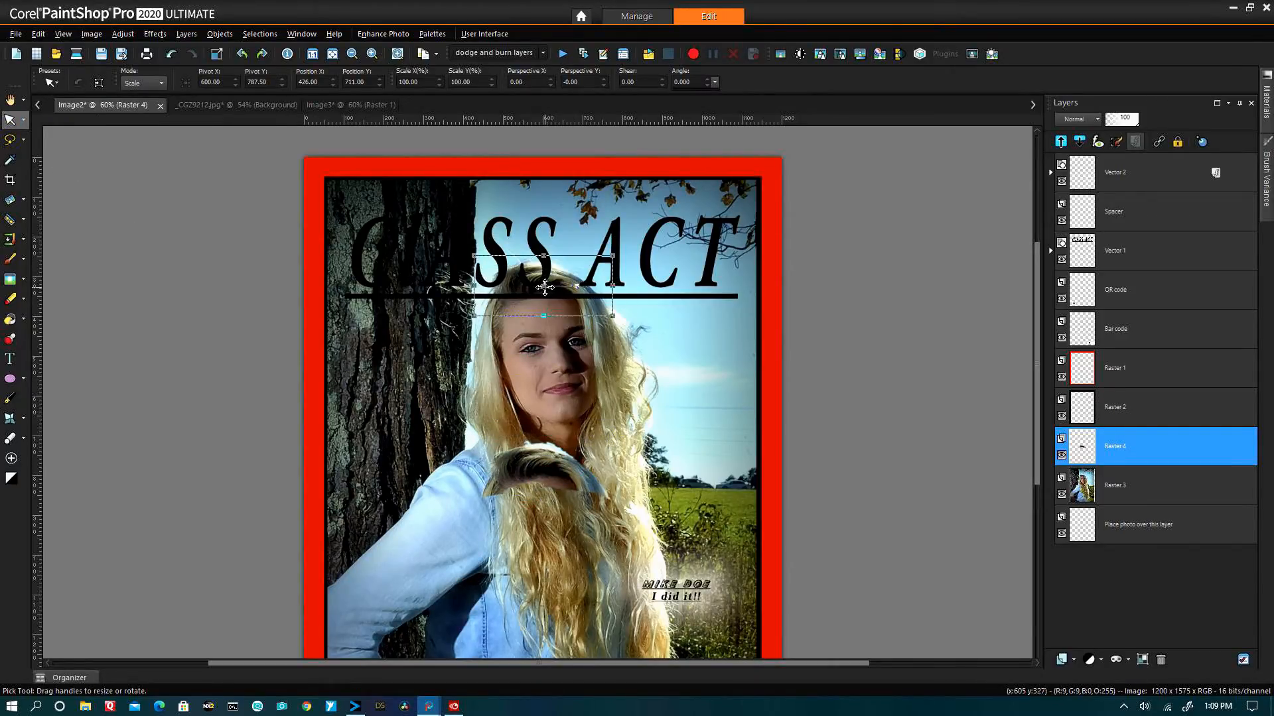
{"action": "left_click_drag", "start_coordinate": [554, 302], "coordinate": [548, 291]}
{"action": "left_click_drag", "start_coordinate": [548, 291], "coordinate": [537, 301]}
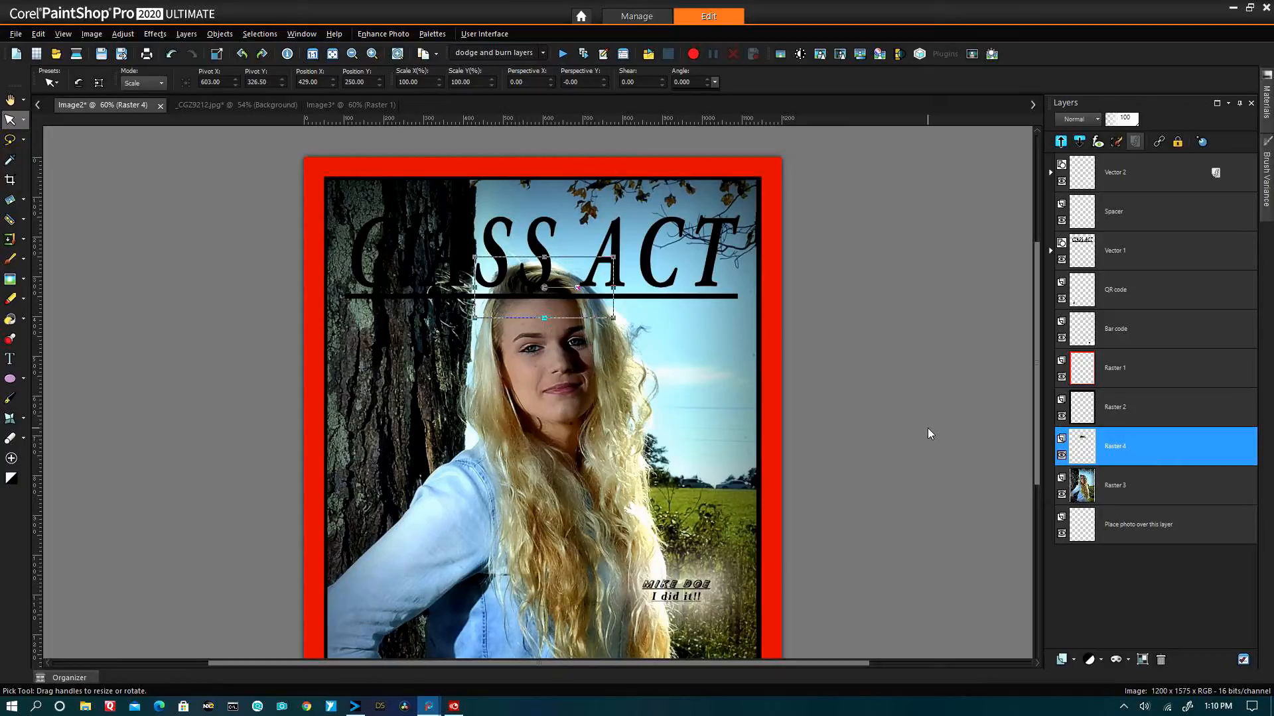
{"action": "left_click_drag", "start_coordinate": [1152, 444], "coordinate": [1151, 251]}
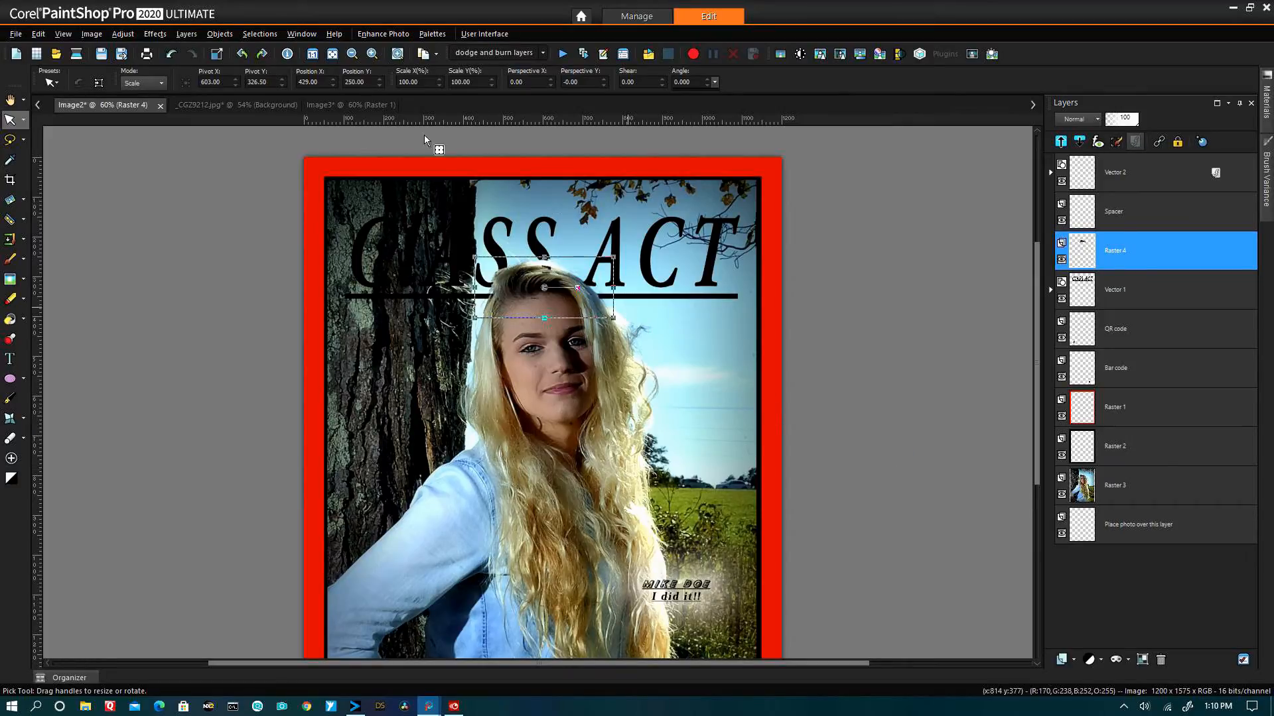
{"action": "left_click", "coordinate": [333, 55]}
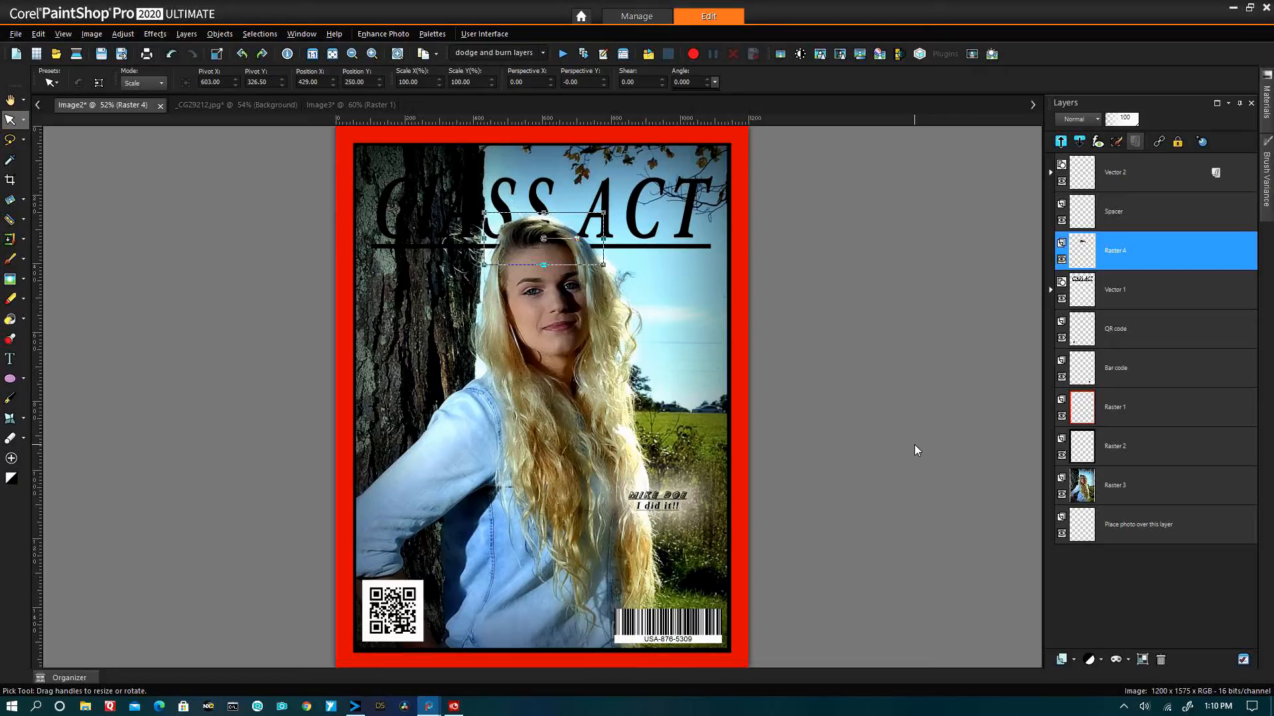
Apply the Bevel and Emboss layer styles to the CLASS ACT title layer.
{"action": "left_click", "coordinate": [1123, 289]}
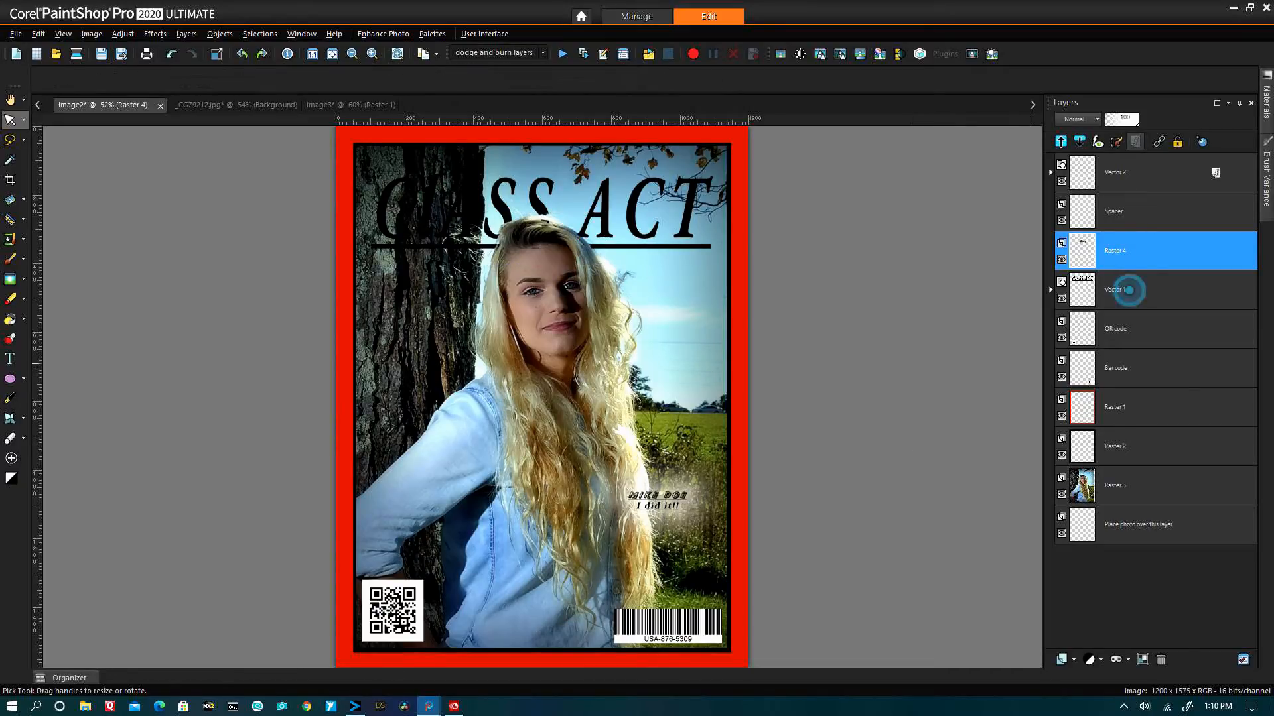
{"action": "right_click", "coordinate": [1123, 289]}
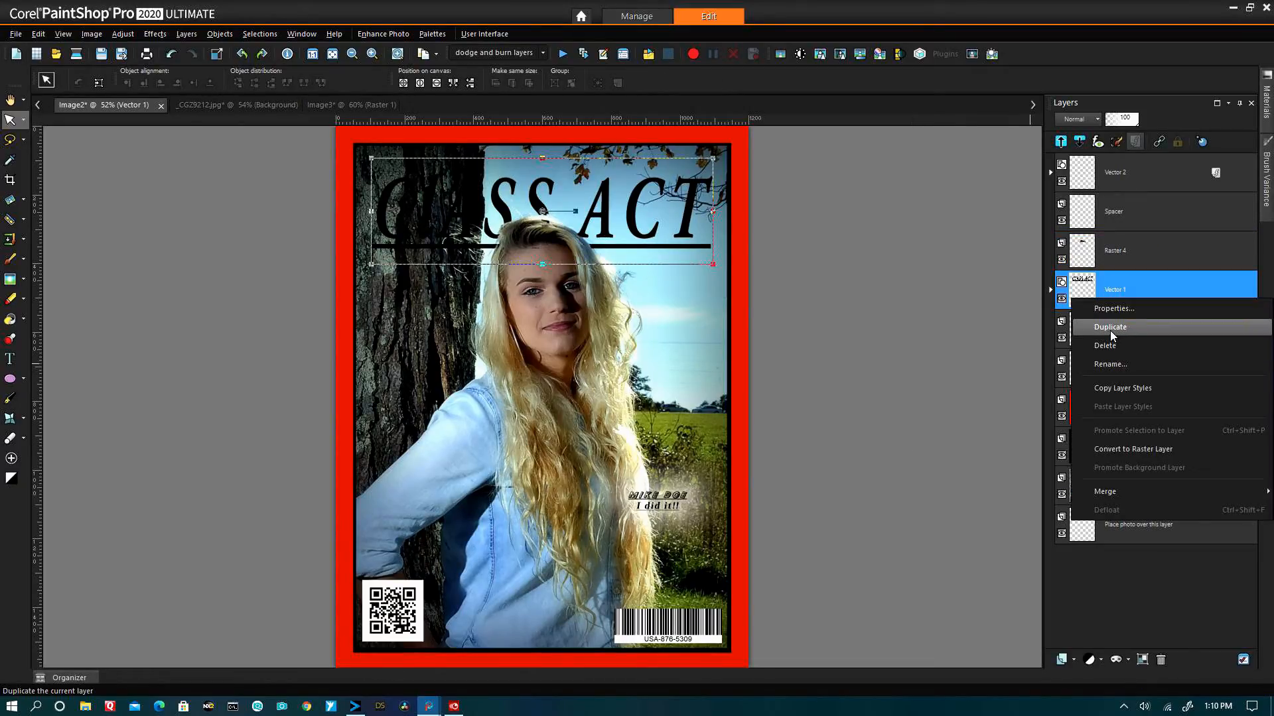
{"action": "left_click", "coordinate": [1113, 308]}
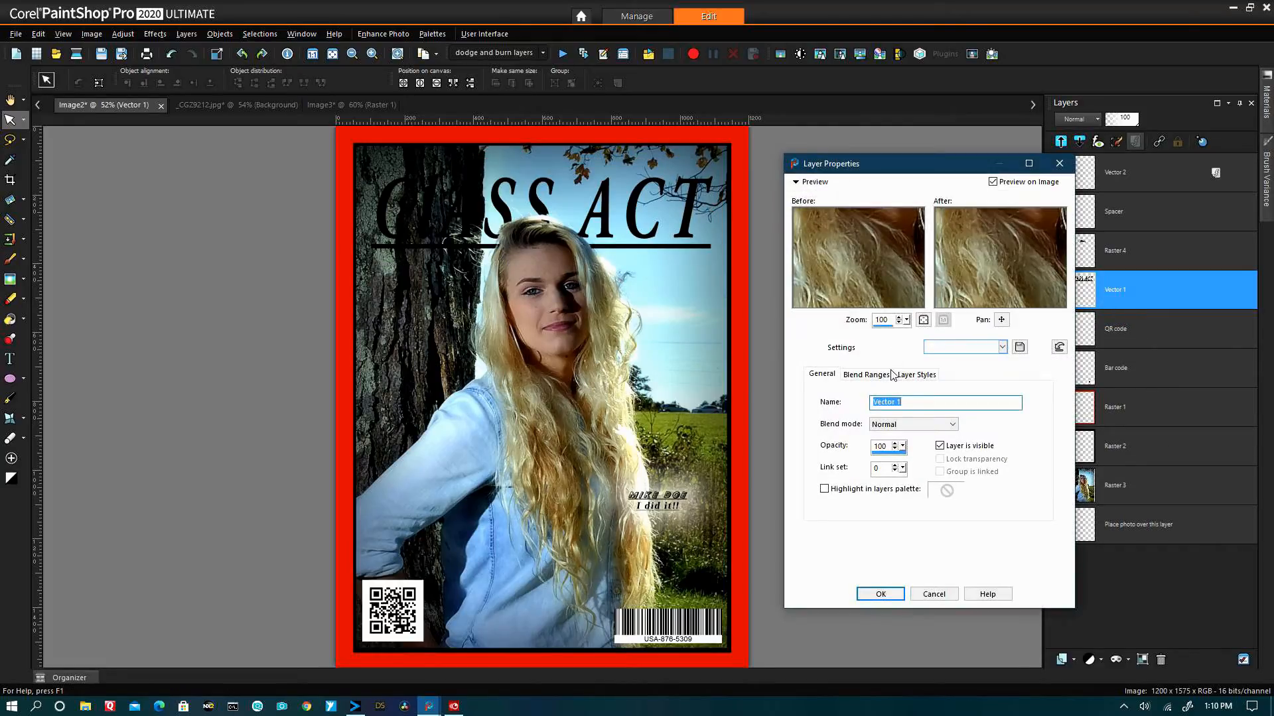
{"action": "left_click", "coordinate": [915, 375]}
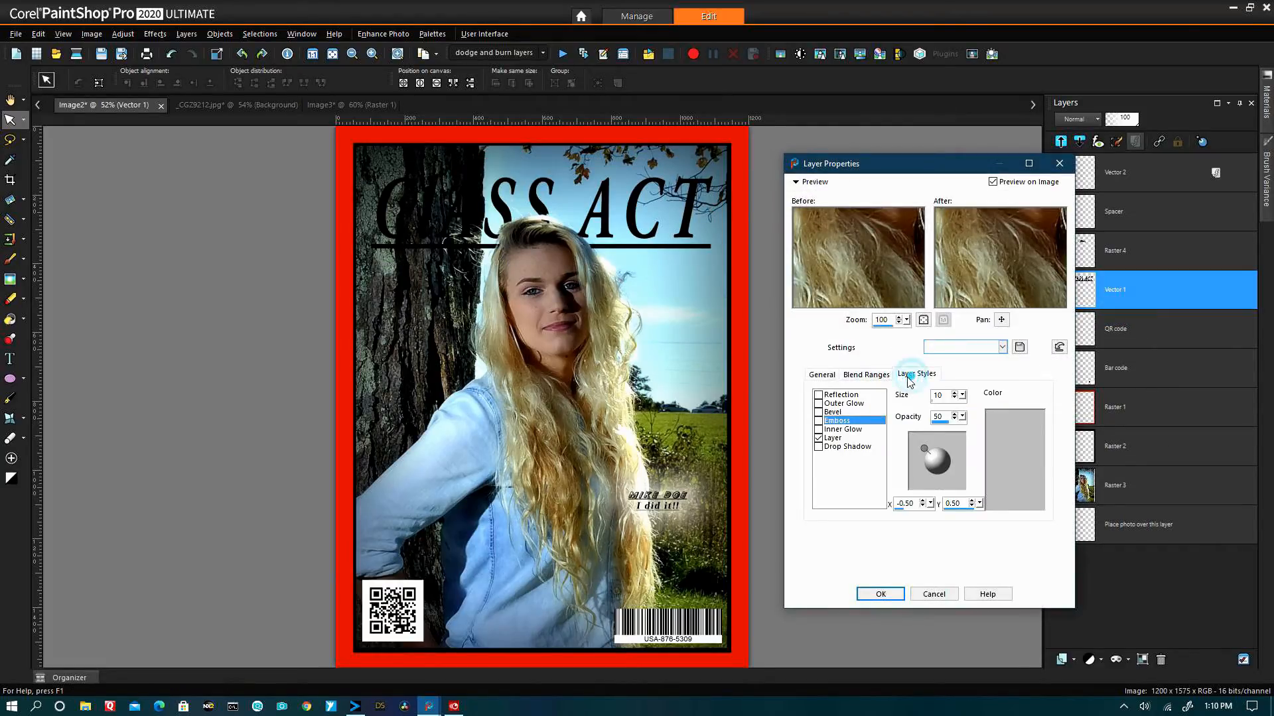
{"action": "left_click", "coordinate": [818, 412]}
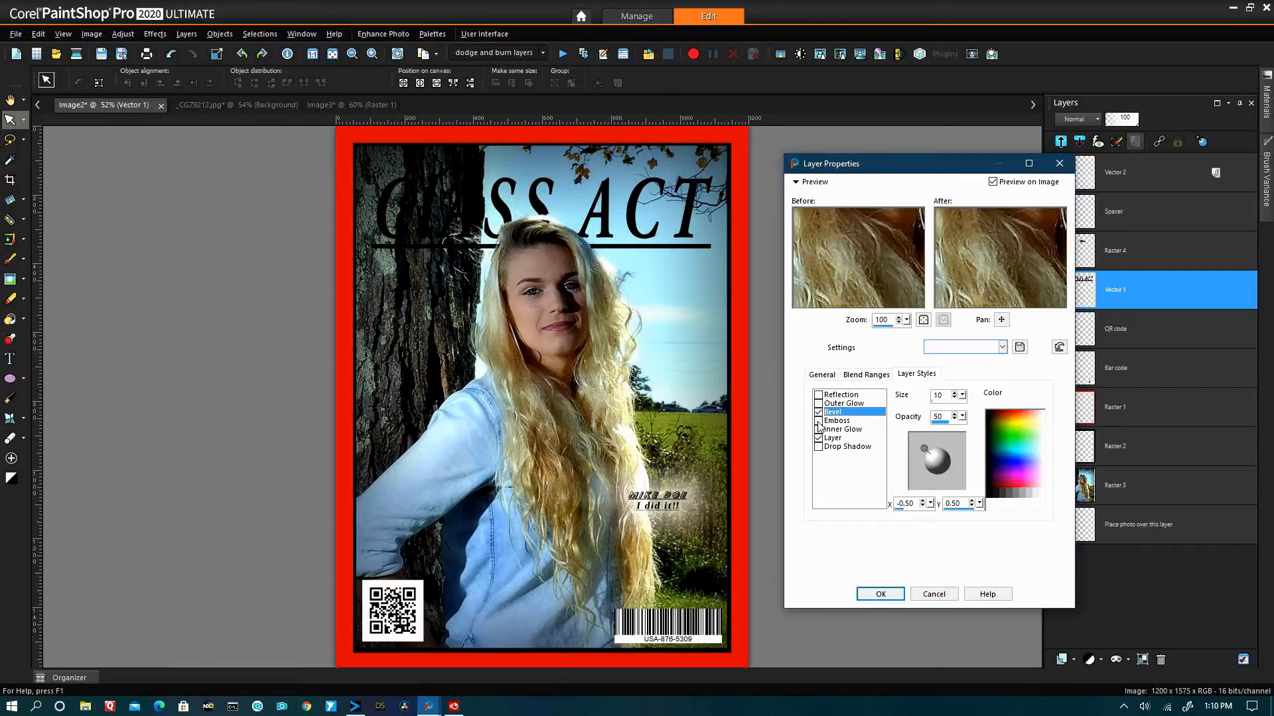
{"action": "left_click", "coordinate": [819, 421]}
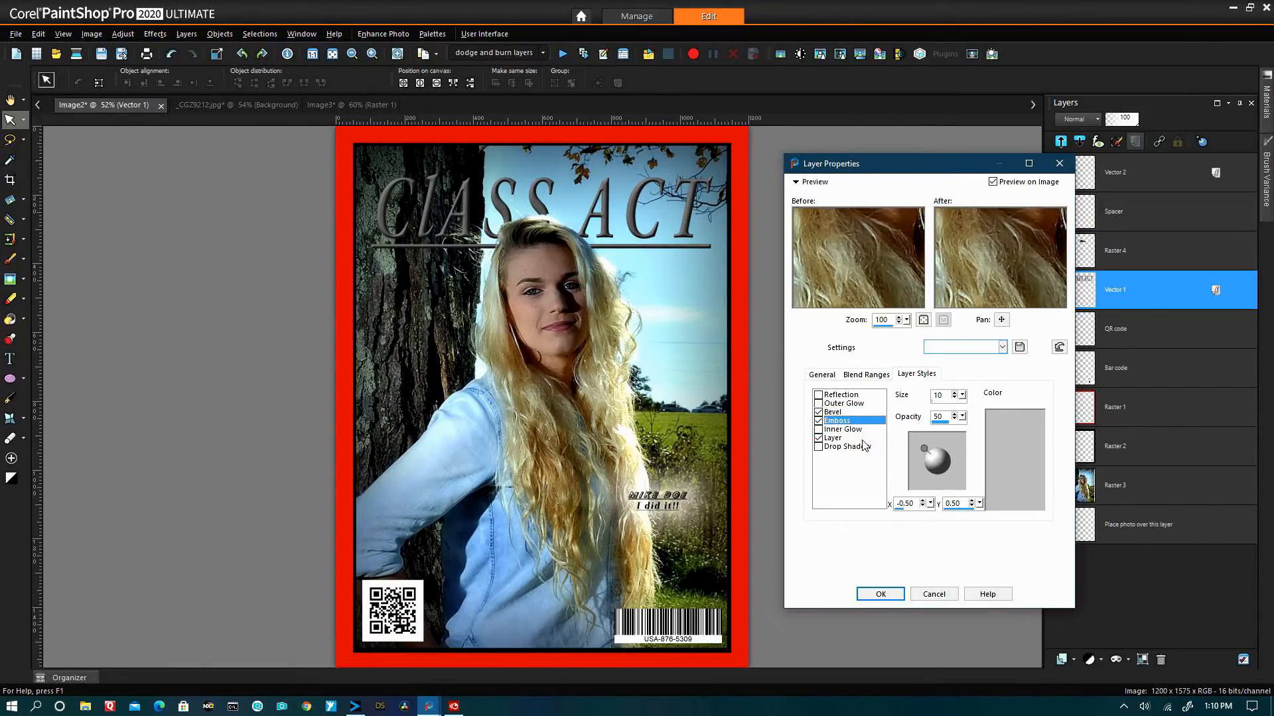
Add an Inner Glow layer style to the title, trying several colors and choosing a blue tone.
{"action": "left_click", "coordinate": [819, 429]}
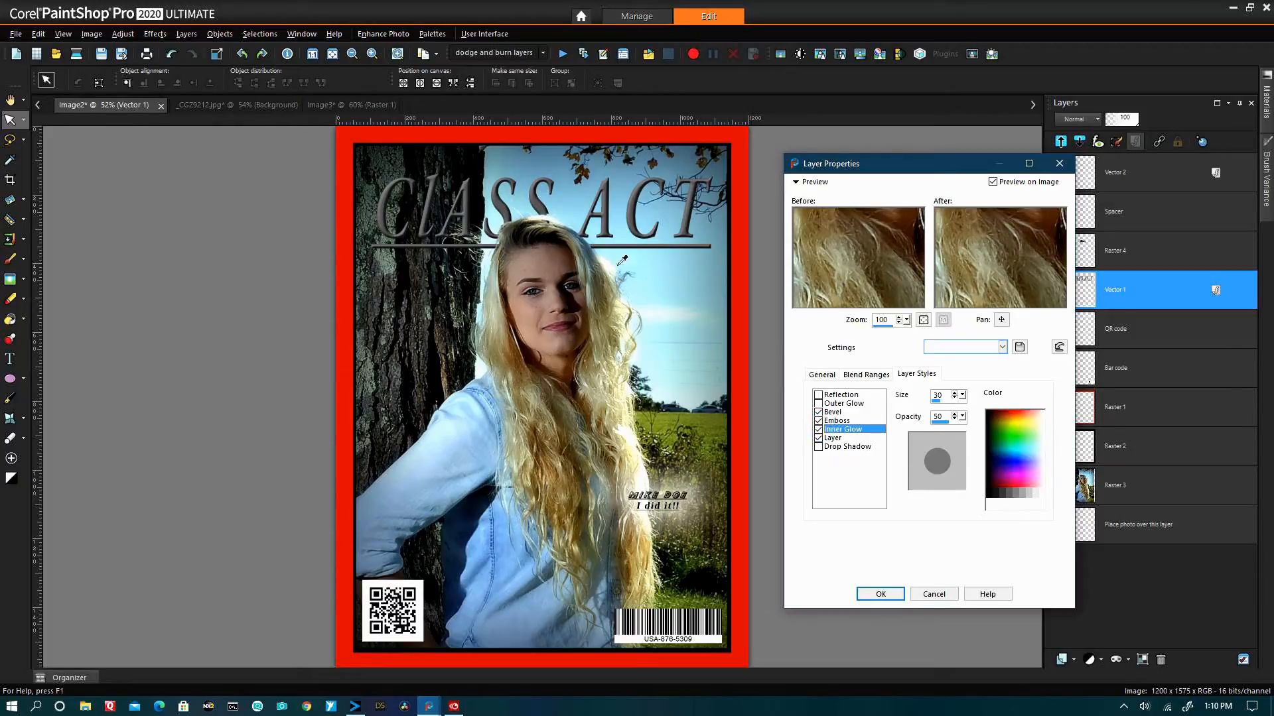
{"action": "left_click", "coordinate": [1014, 491]}
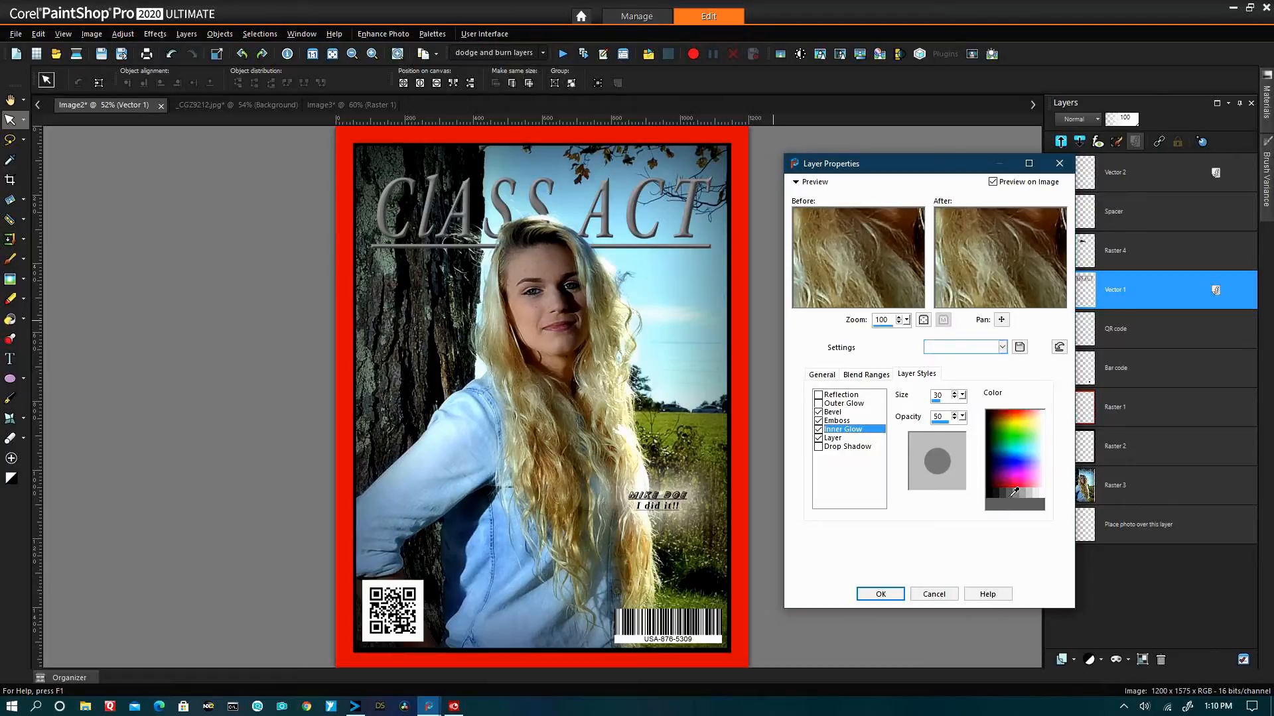
{"action": "left_click", "coordinate": [1003, 488]}
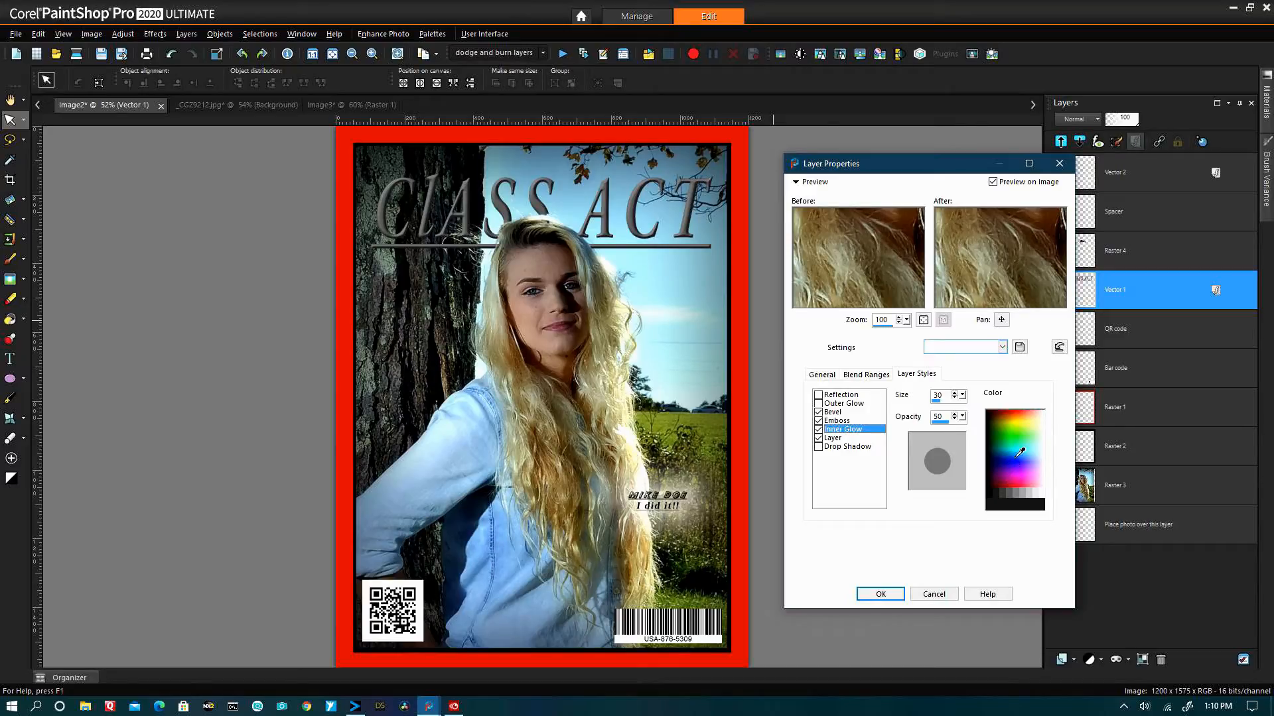
{"action": "left_click", "coordinate": [1034, 420]}
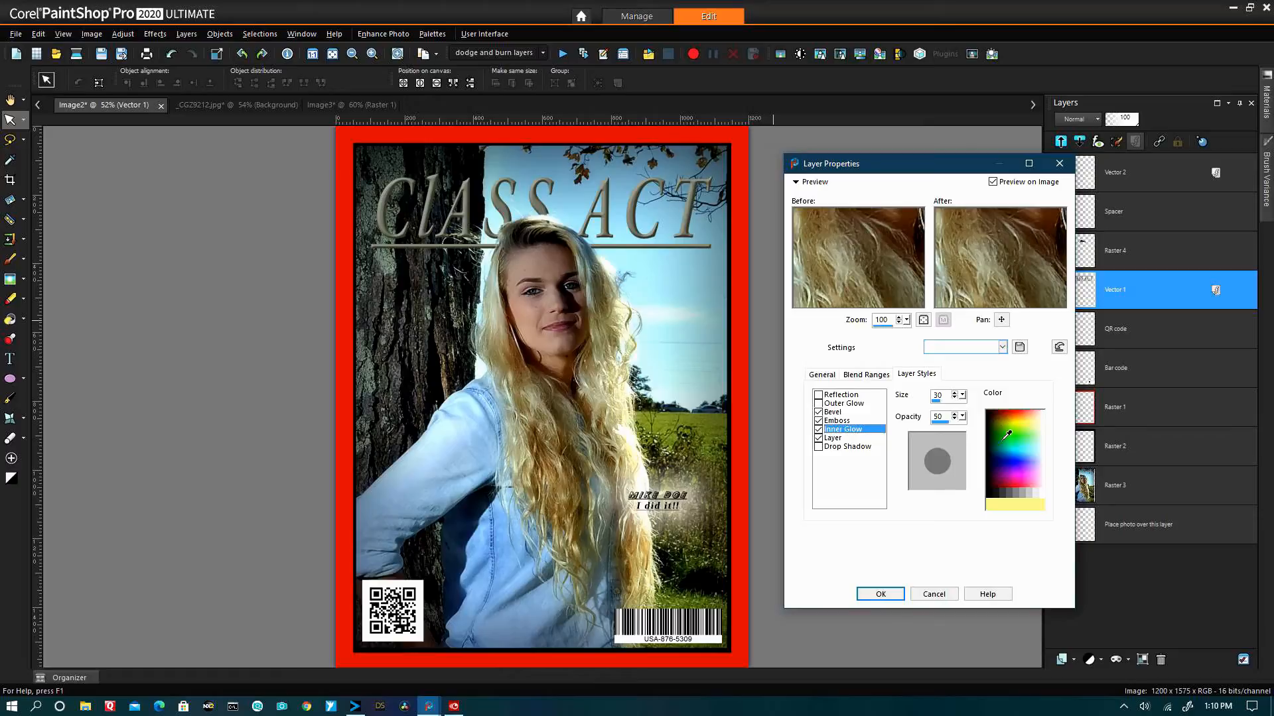
{"action": "left_click", "coordinate": [1005, 452]}
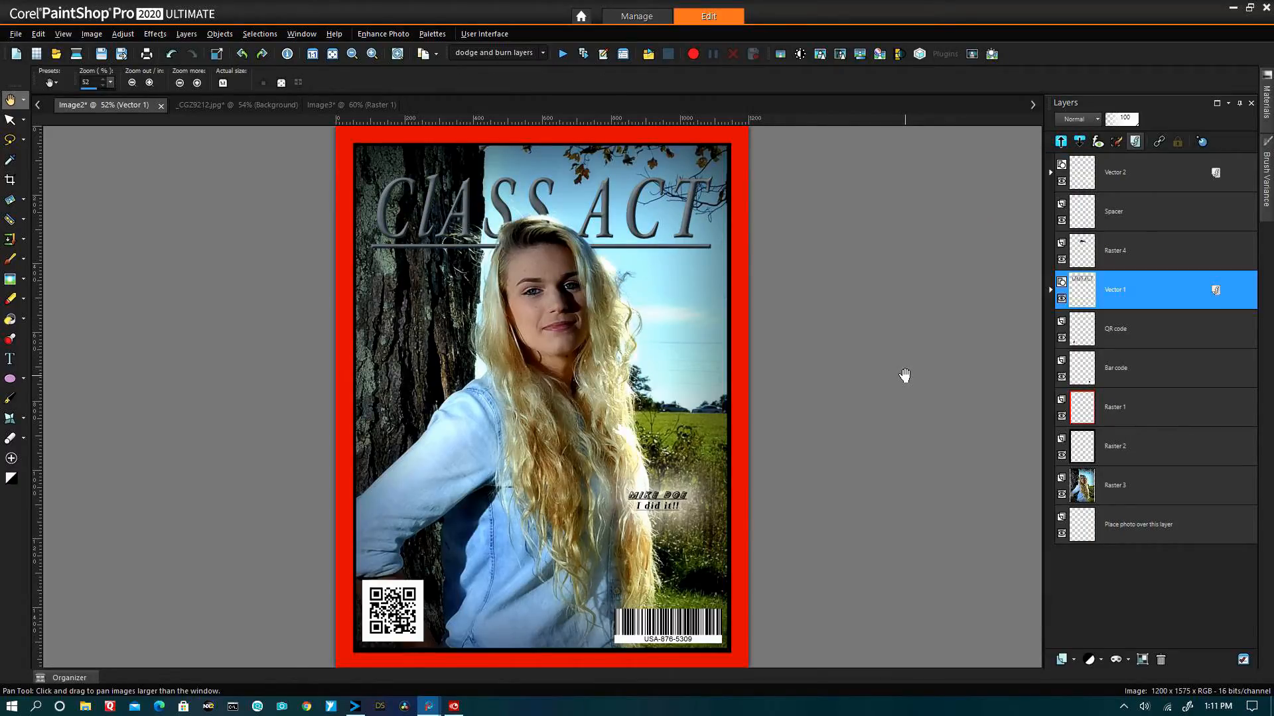
Hide and delete the cut-out hair layer and the portrait photo layer, keeping only the template layers.
{"action": "left_click", "coordinate": [1061, 495]}
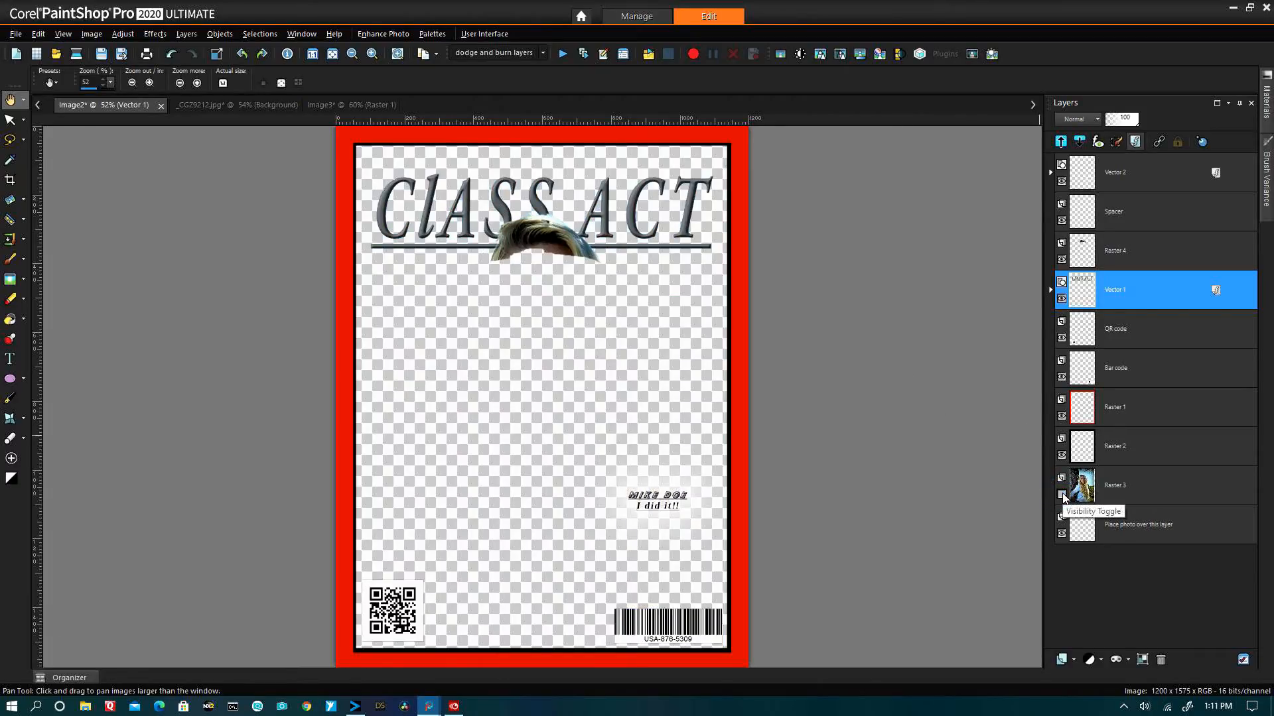
{"action": "left_click", "coordinate": [1061, 260]}
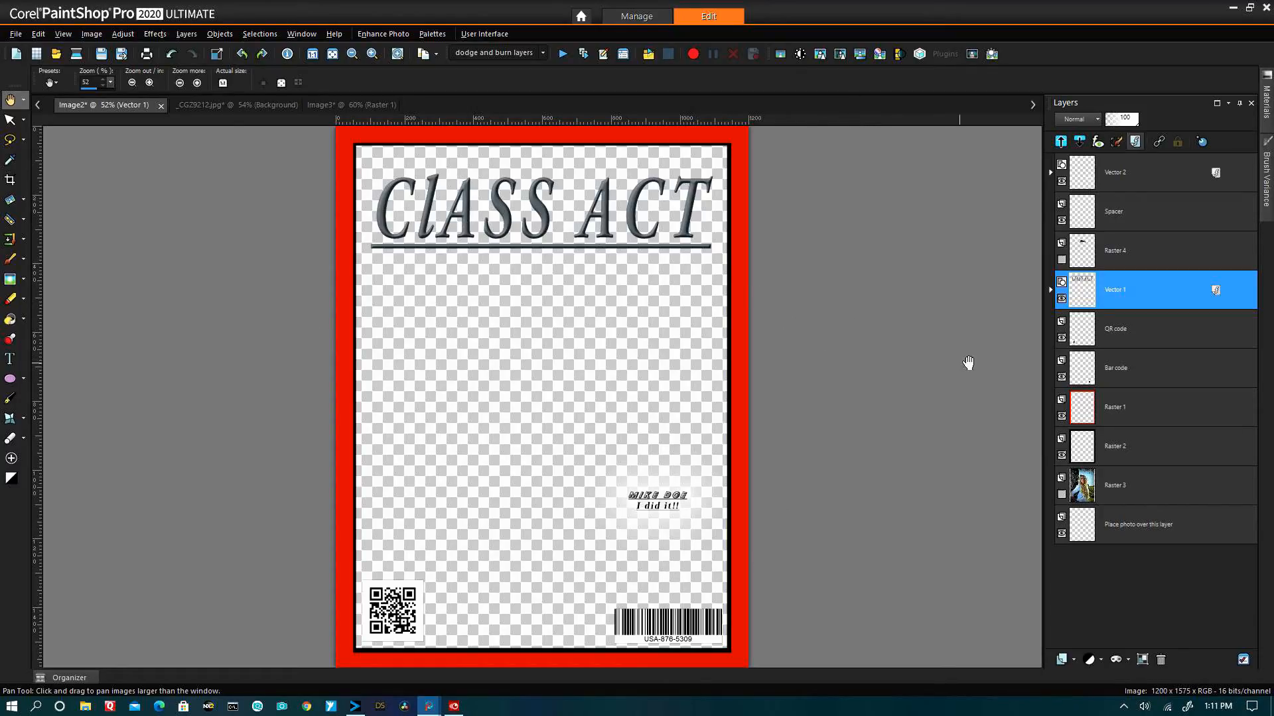
{"action": "right_click", "coordinate": [1120, 247]}
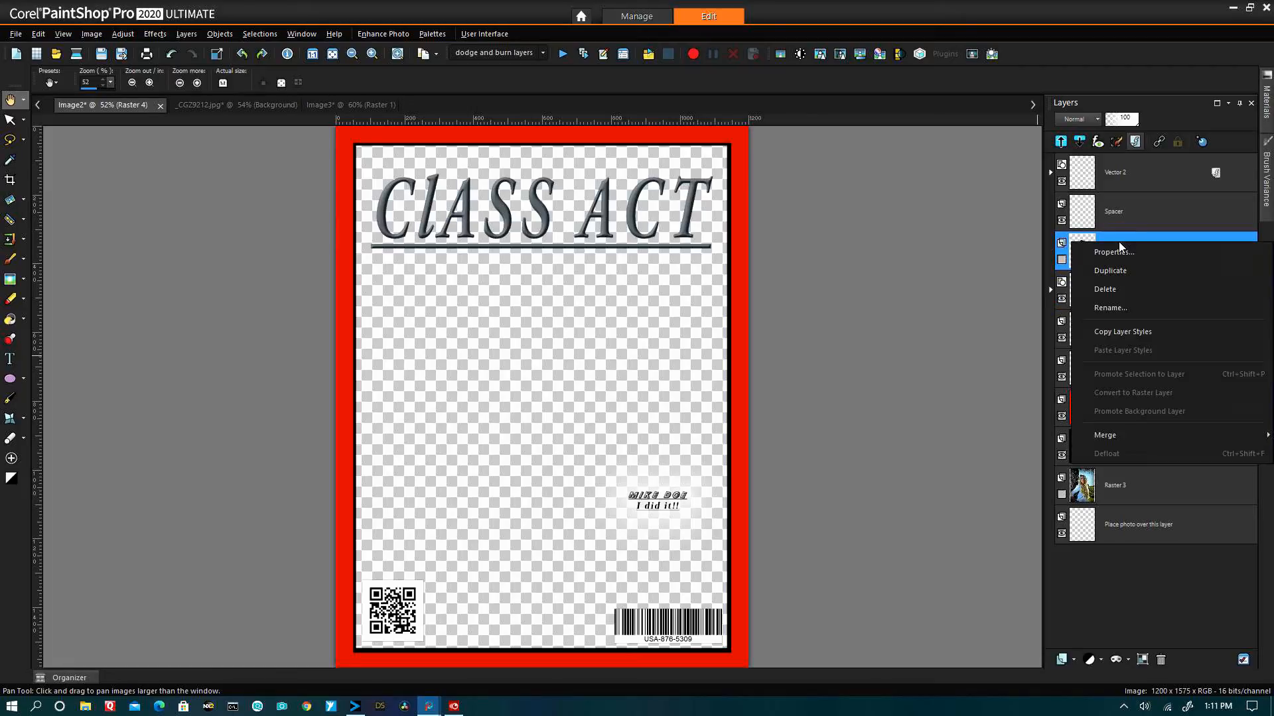
{"action": "left_click", "coordinate": [1125, 293]}
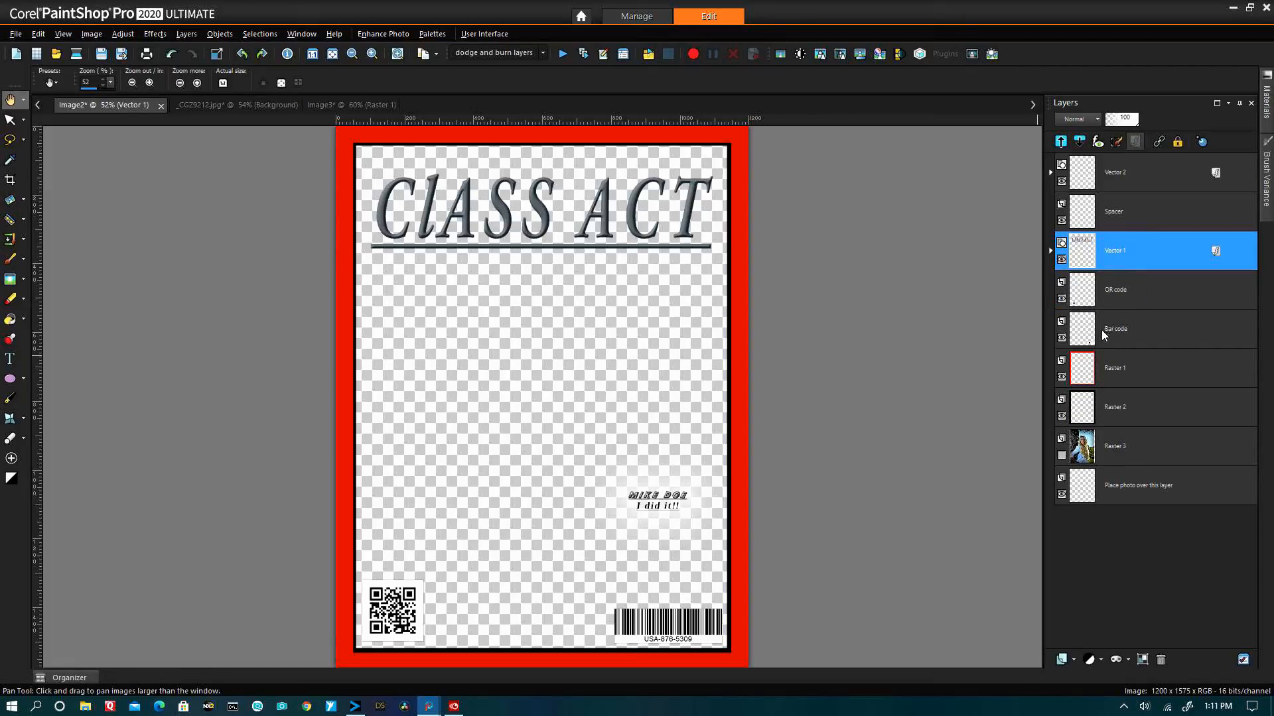
{"action": "right_click", "coordinate": [1133, 441]}
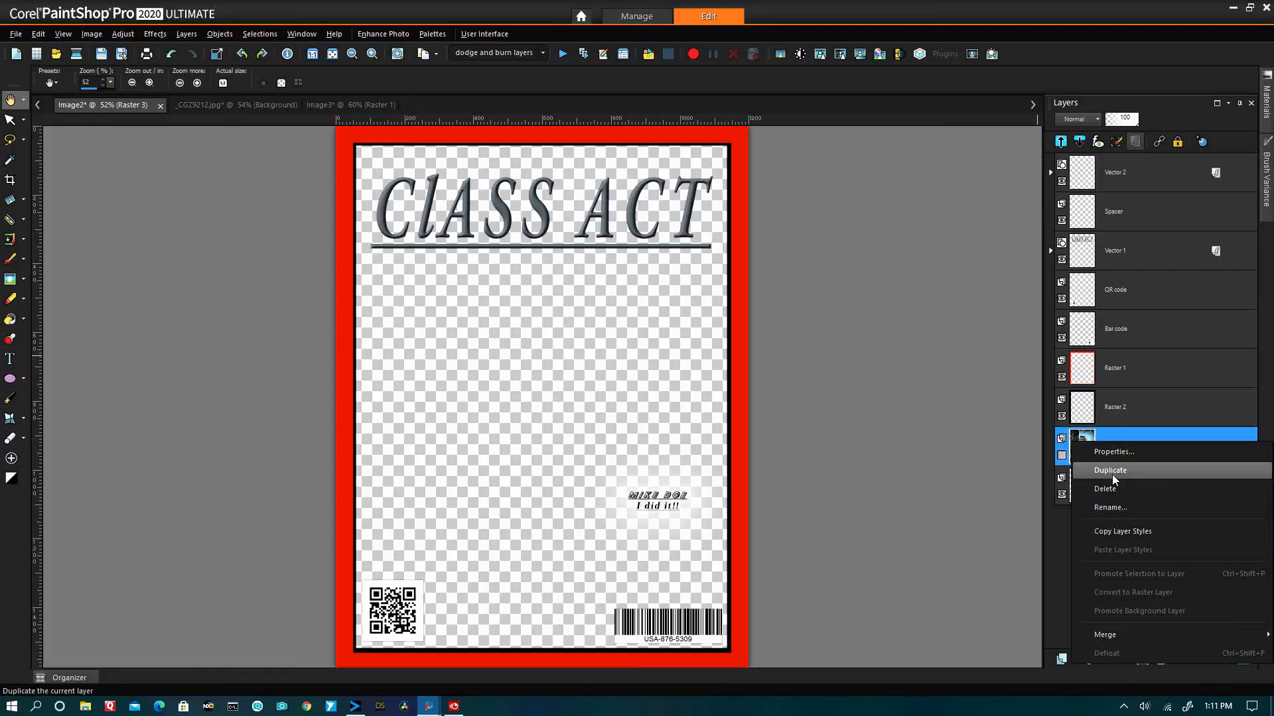
{"action": "left_click", "coordinate": [1116, 492]}
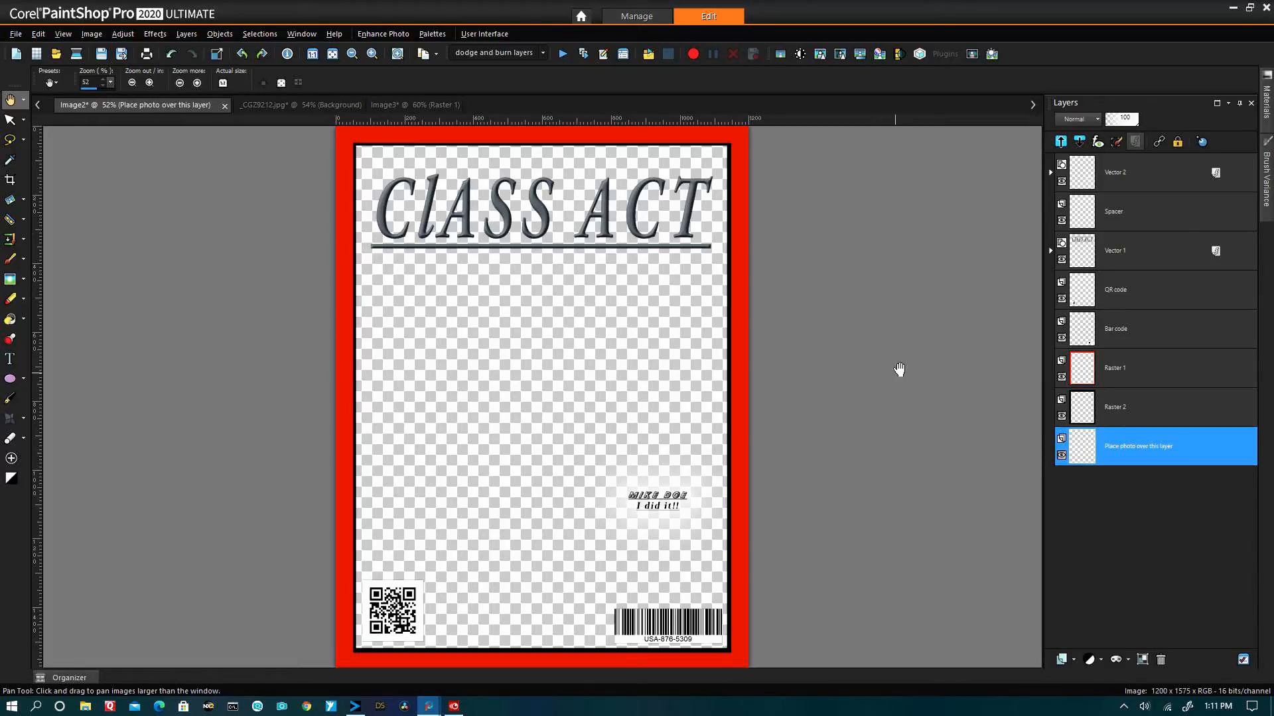
Start saving the template as a new file in the Magazine Templets folder of the Pictures library.
{"action": "left_click", "coordinate": [122, 54]}
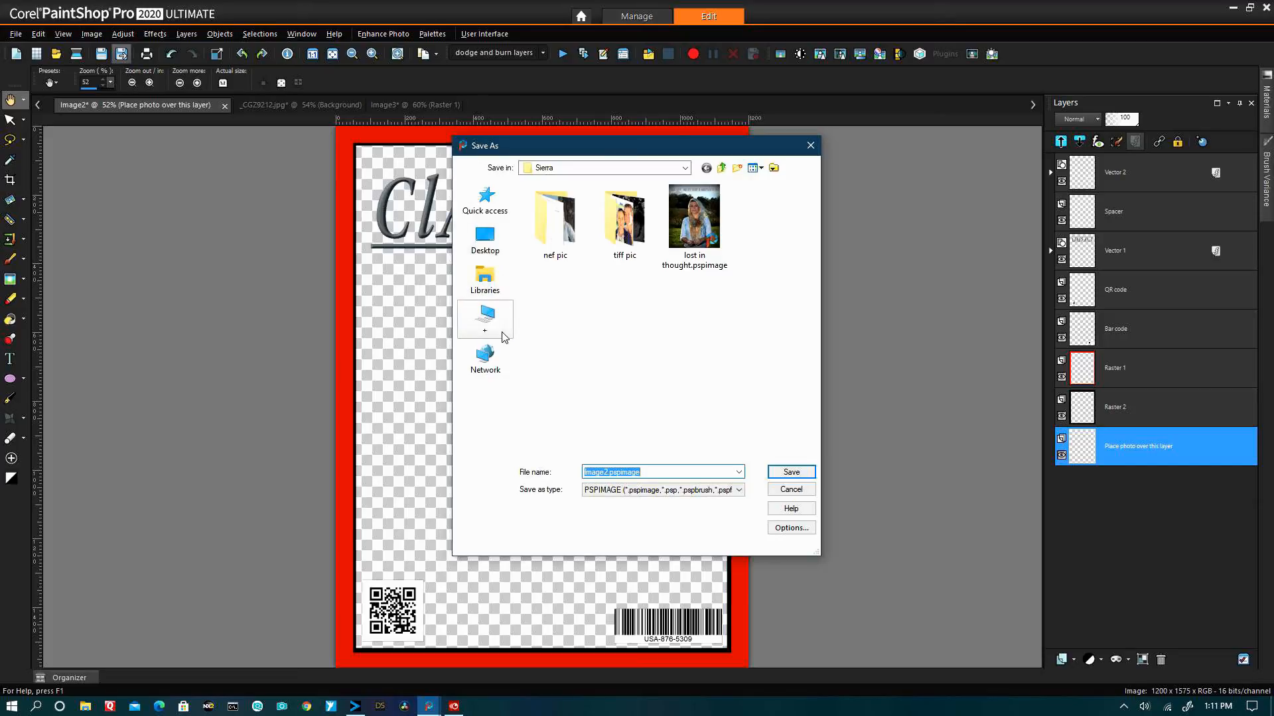
{"action": "left_click", "coordinate": [487, 281]}
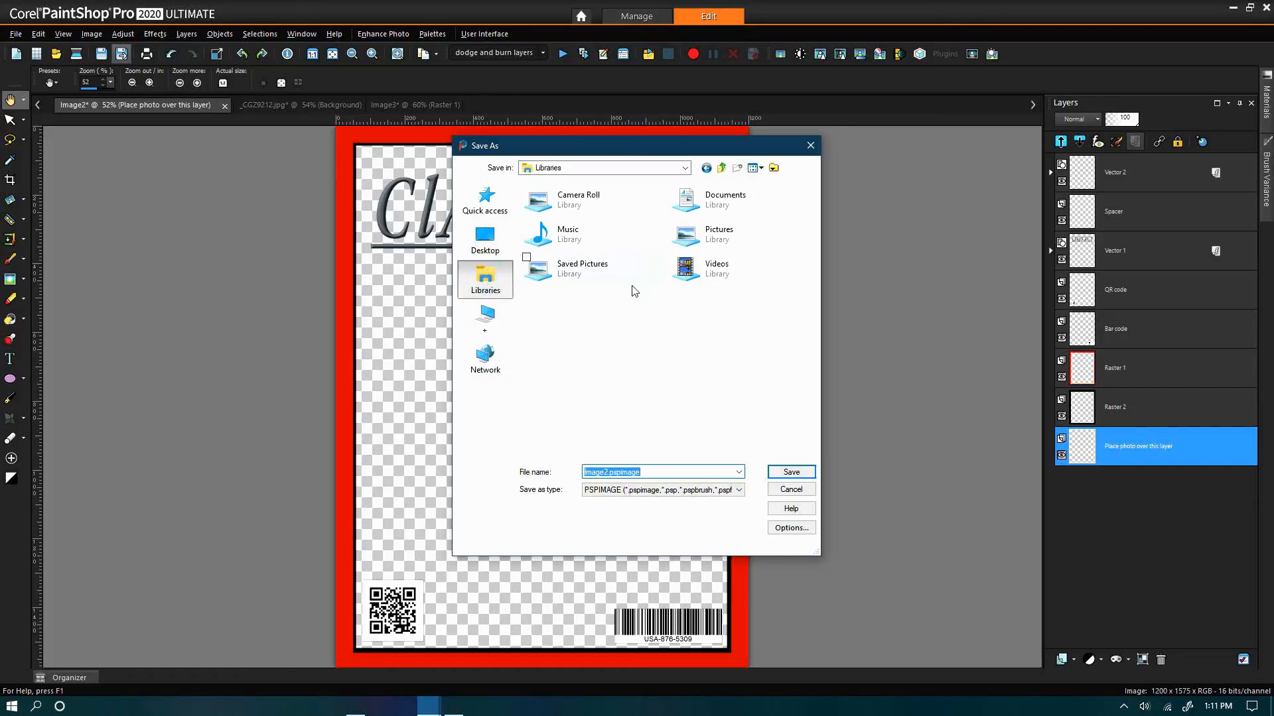
{"action": "left_click", "coordinate": [712, 241]}
{"action": "double_click", "coordinate": [711, 241]}
{"action": "left_click_drag", "start_coordinate": [811, 199], "coordinate": [812, 325]}
{"action": "double_click", "coordinate": [641, 286]}
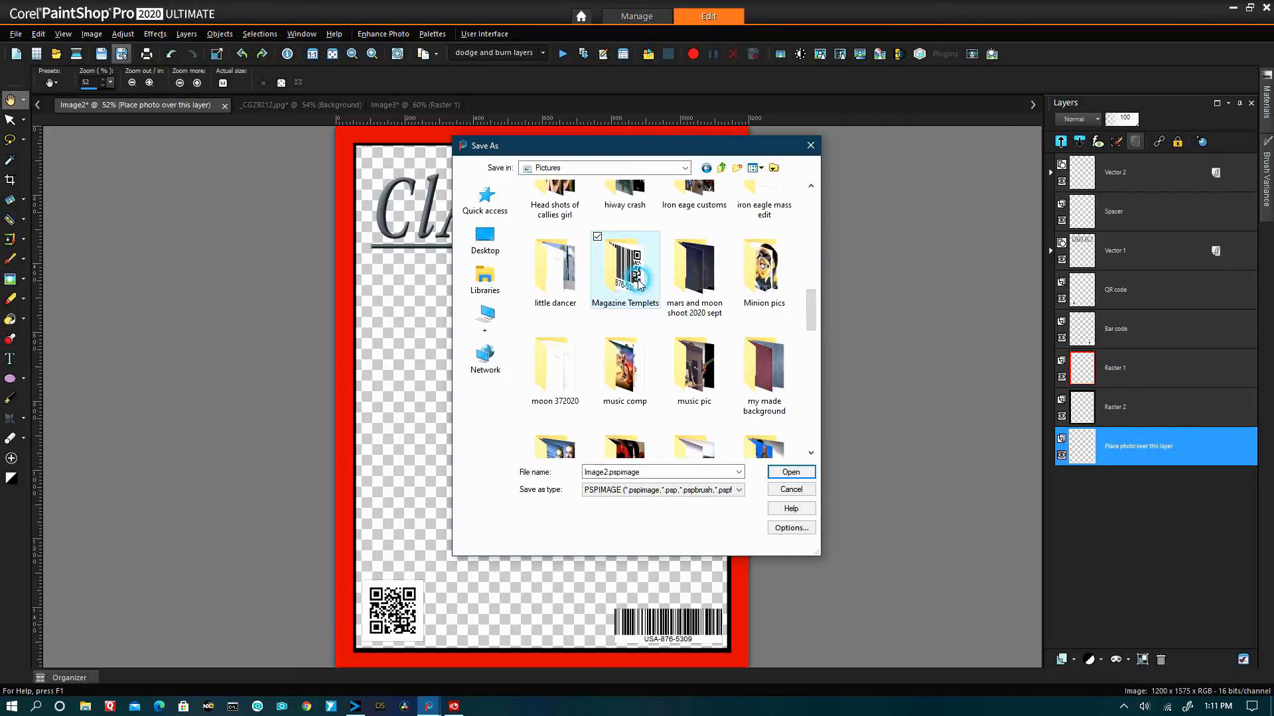
Name the file "Magazine templet 1" and save it in PSPIMAGE format.
{"action": "double_click", "coordinate": [608, 471]}
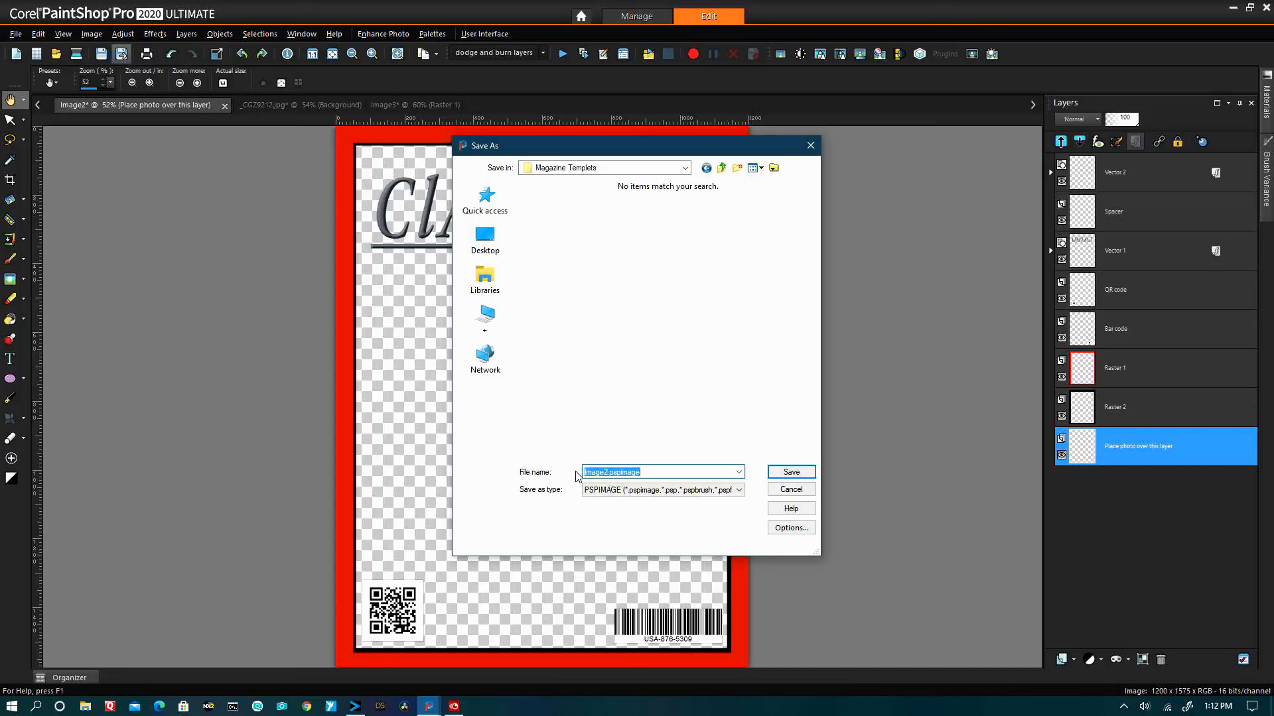
{"action": "type", "text": "Mag"}
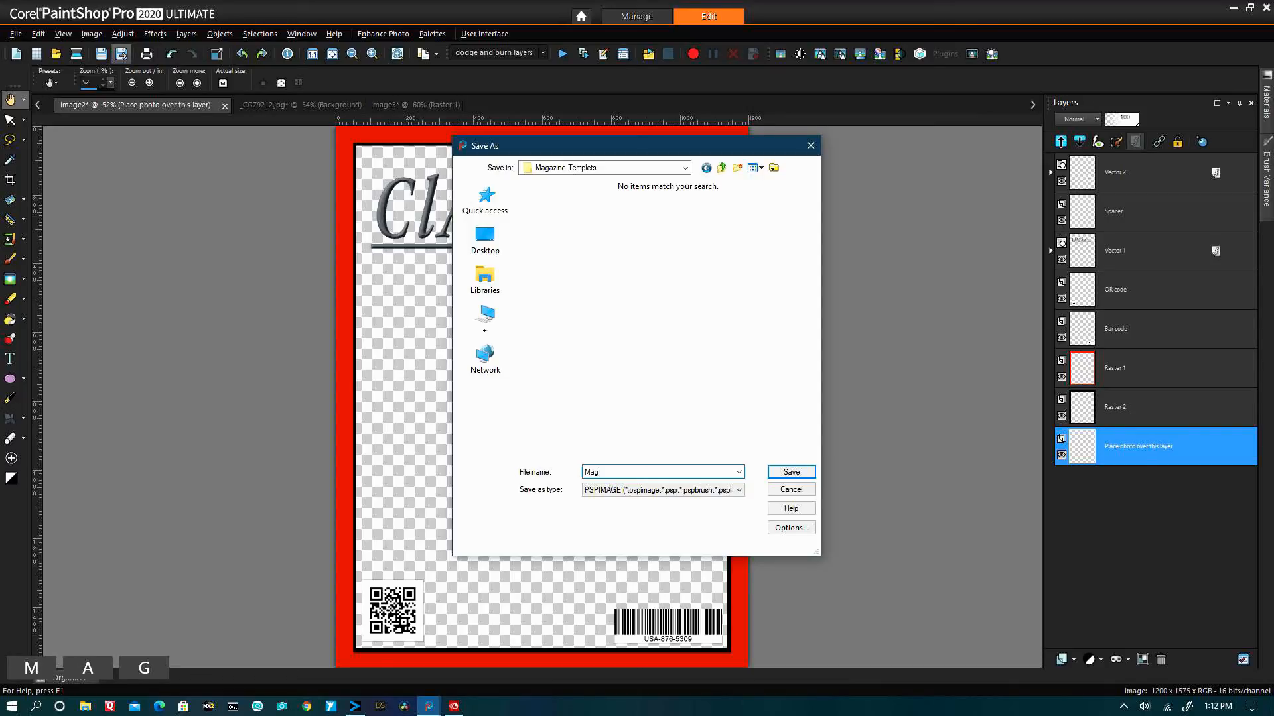
{"action": "type", "text": "azime tem"}
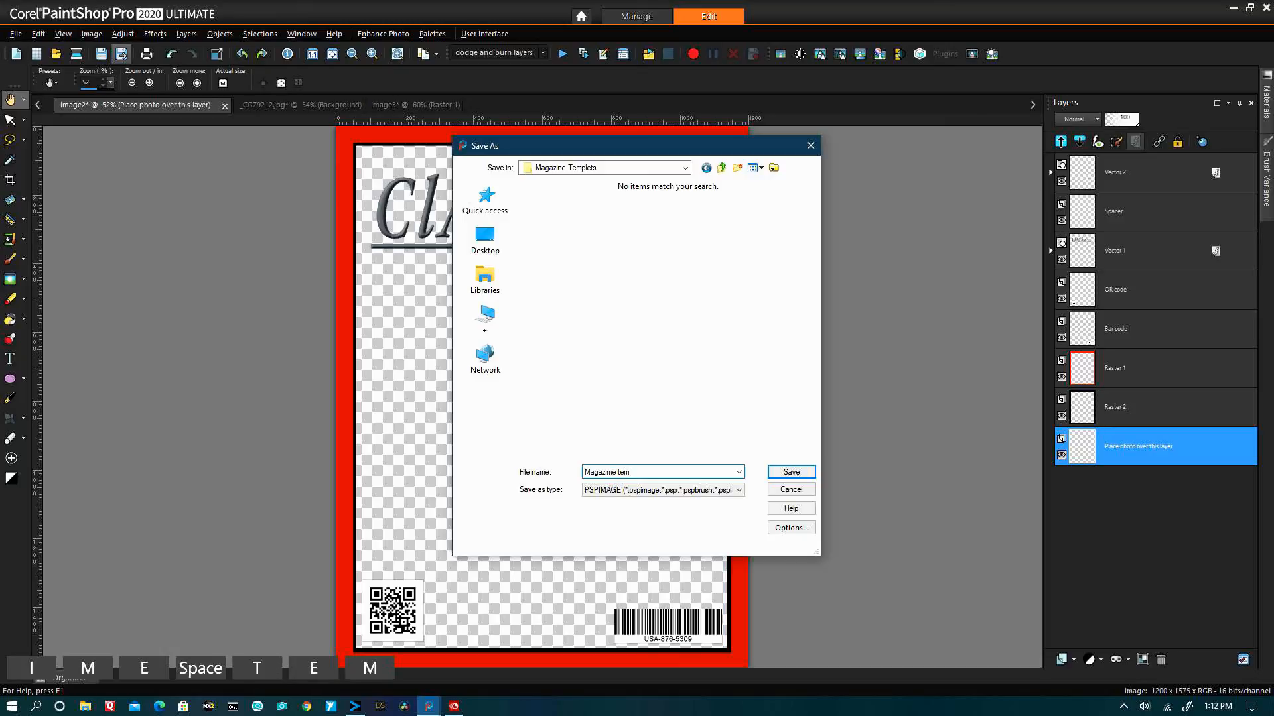
{"action": "type", "text": "plet 1"}
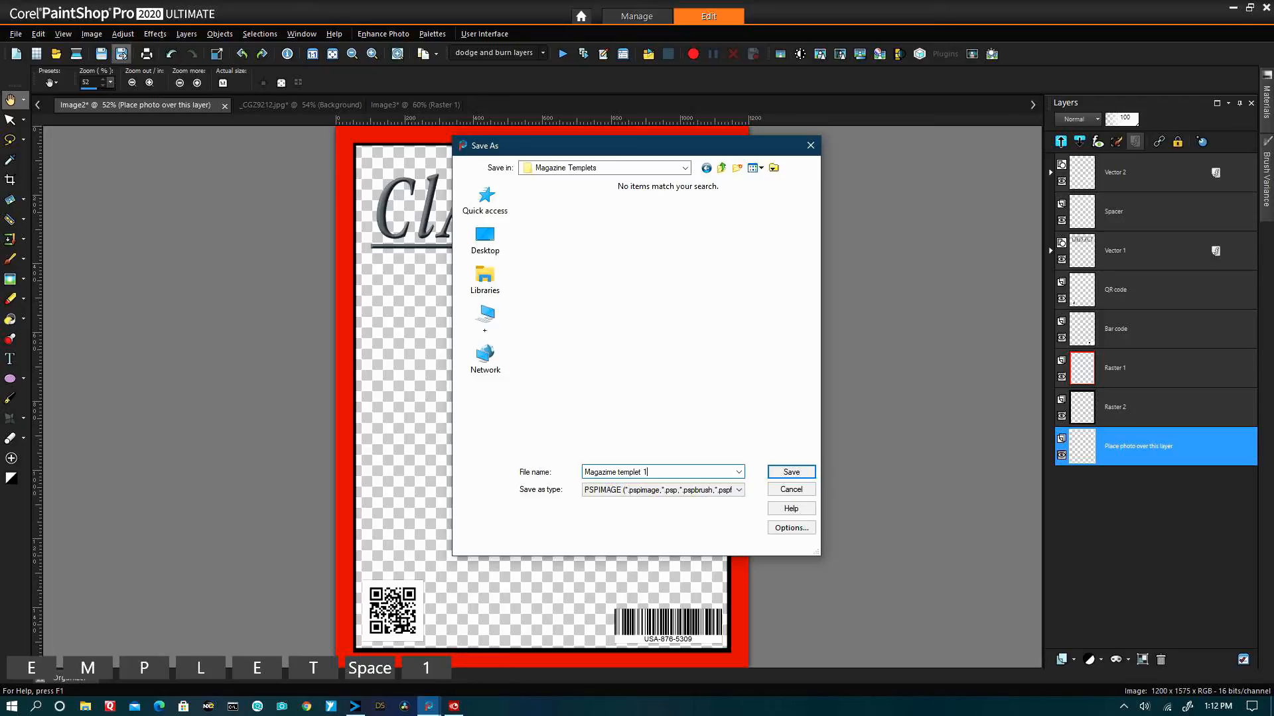
{"action": "left_click", "coordinate": [791, 472]}
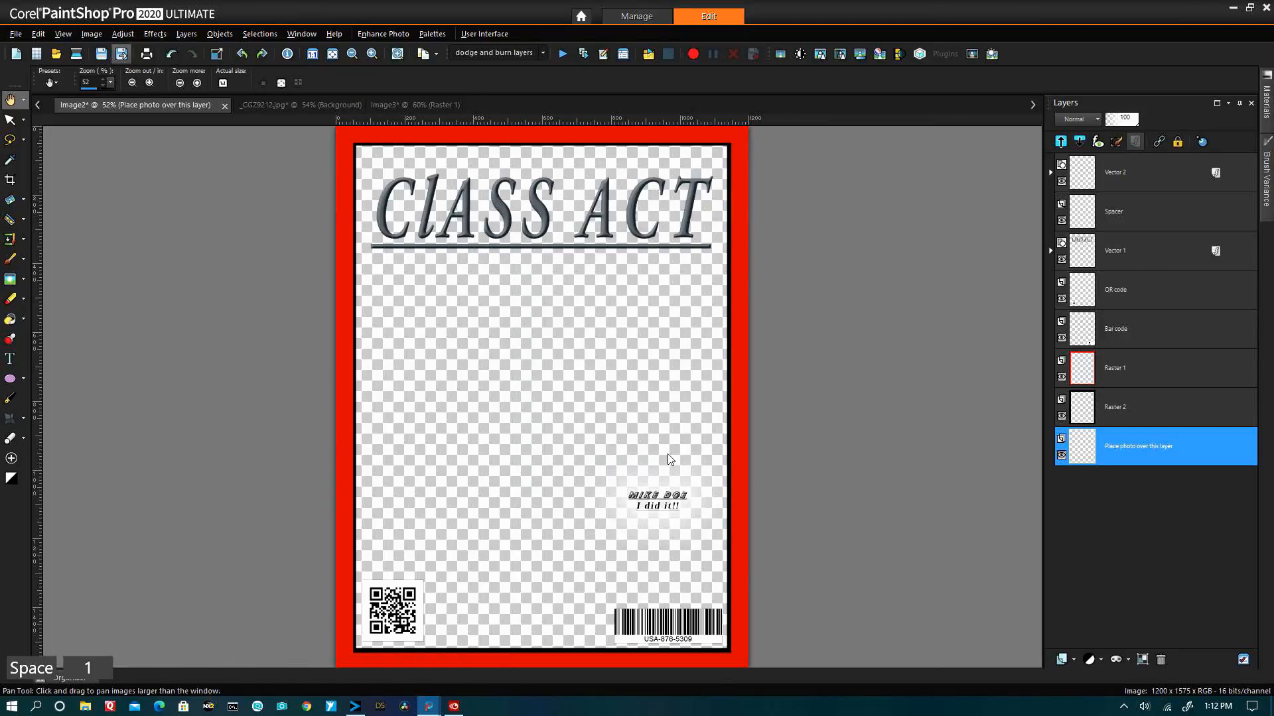